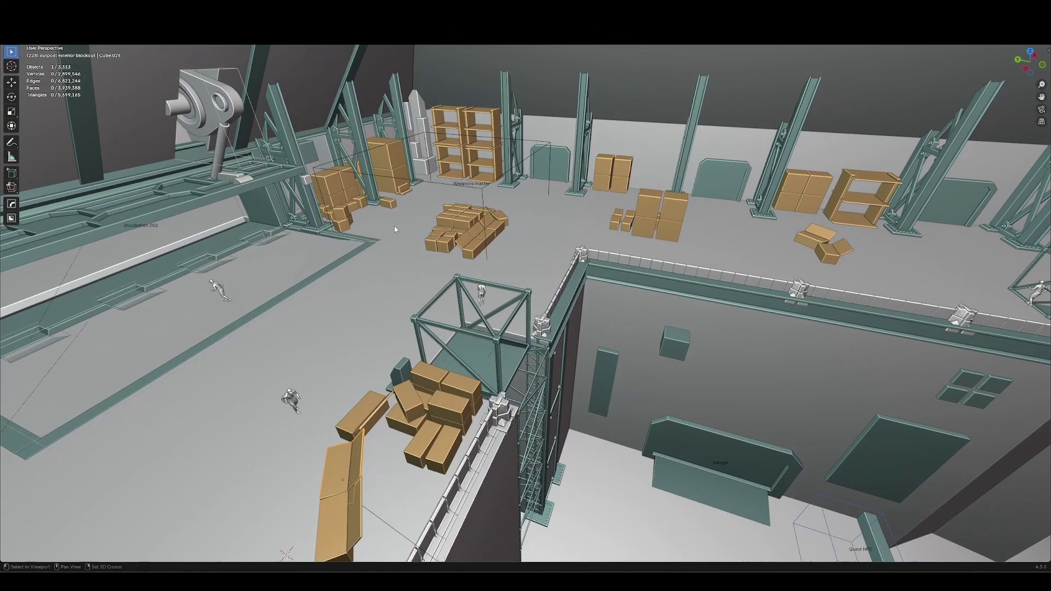
Try to move a single diagonal part of the scaffold column beside the stacked boxes
middle_click_drag(392, 228, 356, 219)
middle_click_drag(392, 159, 395, 206, "shift")
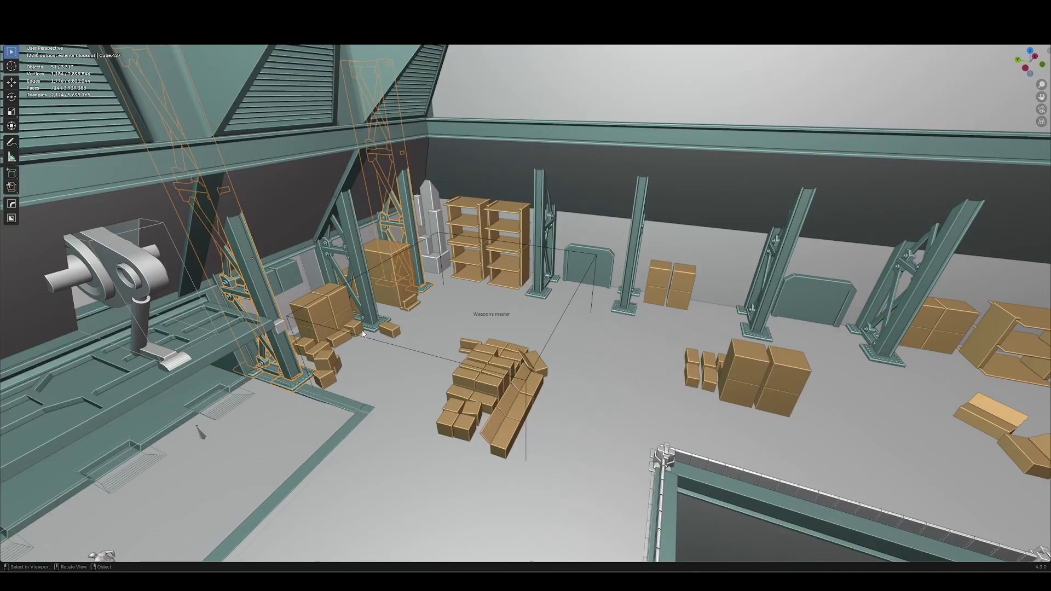
middle_click_drag(400, 298, 496, 288, "shift")
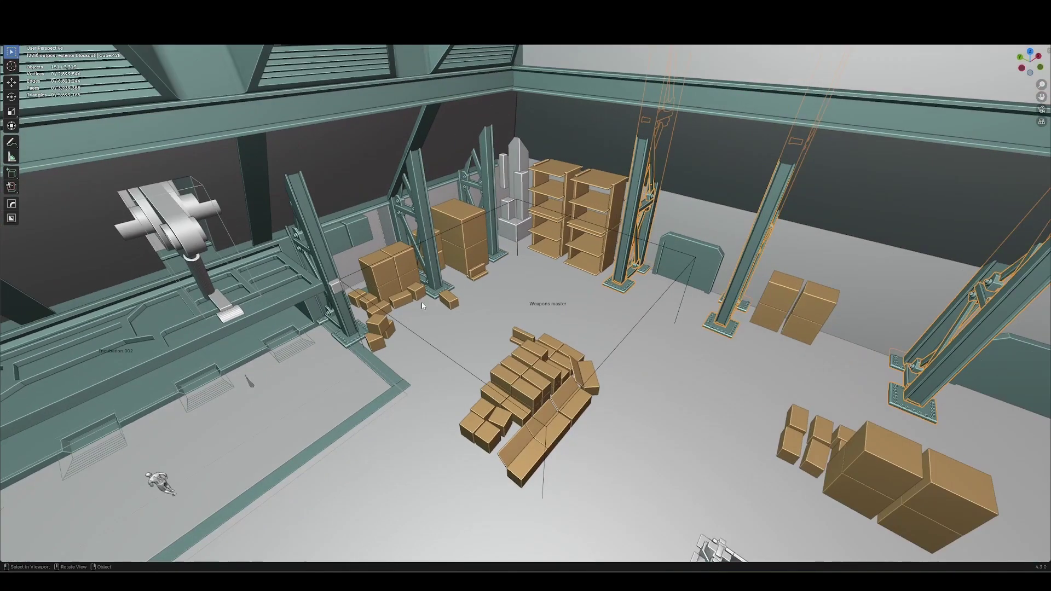
left_click(408, 234)
key("g")
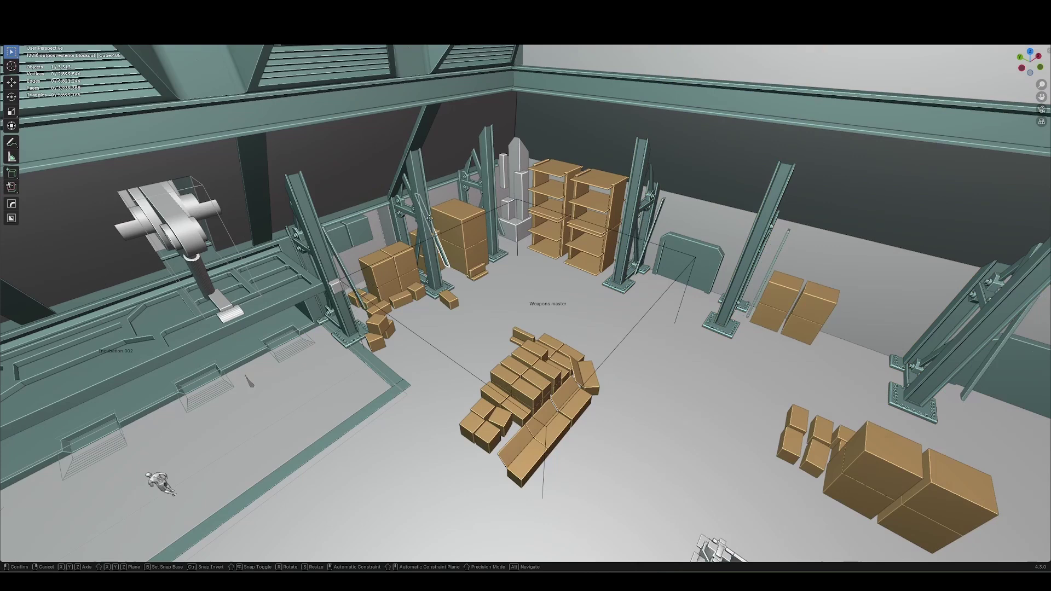
right_click(426, 222)
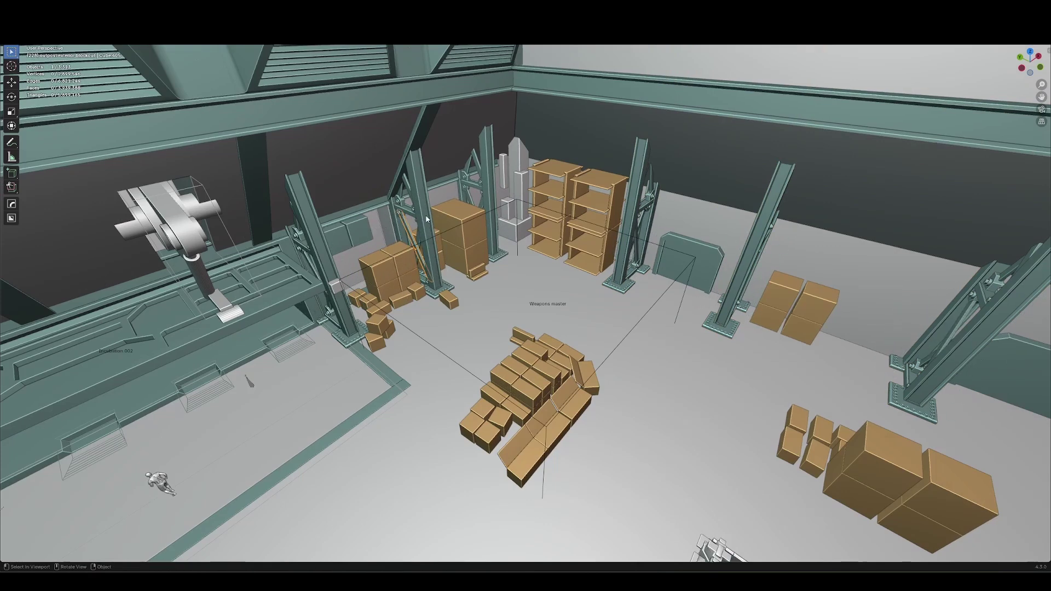
Try selecting the objects grouped with the scaffold column, and undo those selection changes
left_click(429, 221)
key("shift+g")
left_click(412, 264)
key("ctrl+z")
key("ctrl+z")
key("ctrl+z")
Examine the row of selected scaffold columns along the wall, in both solid and X-ray display
middle_click_drag(412, 265, 555, 222)
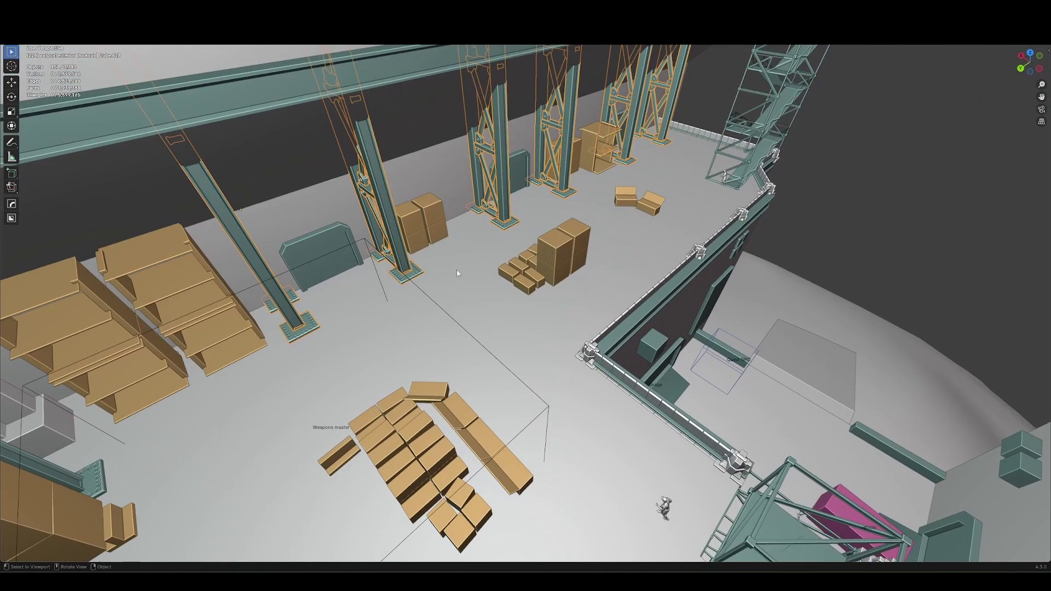
middle_click_drag(457, 270, 518, 251)
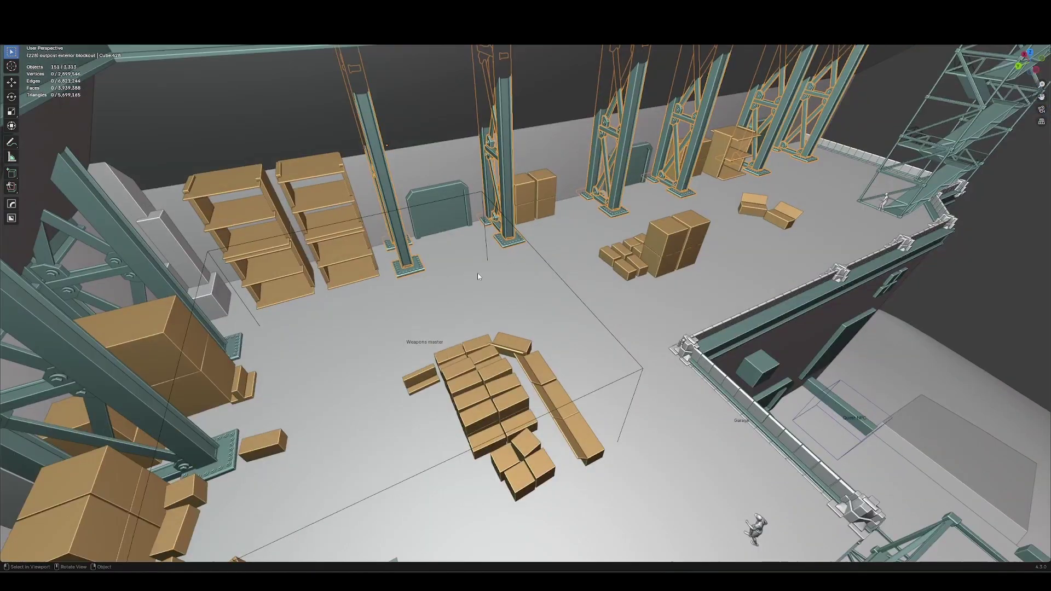
key("Tab")
key("alt+z")
middle_click_drag(466, 290, 627, 262)
key("Tab")
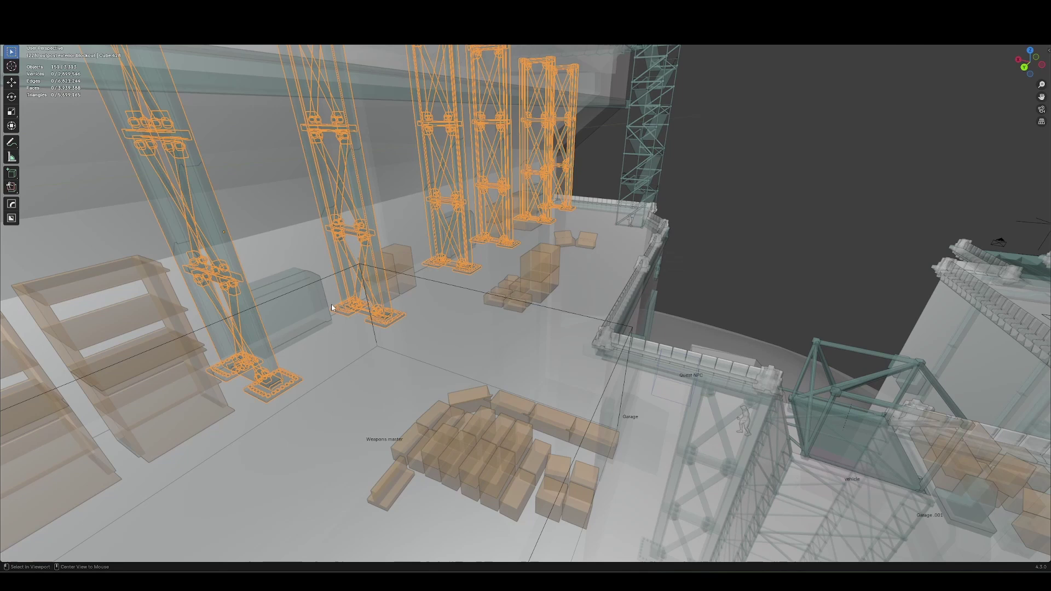
key("alt+z")
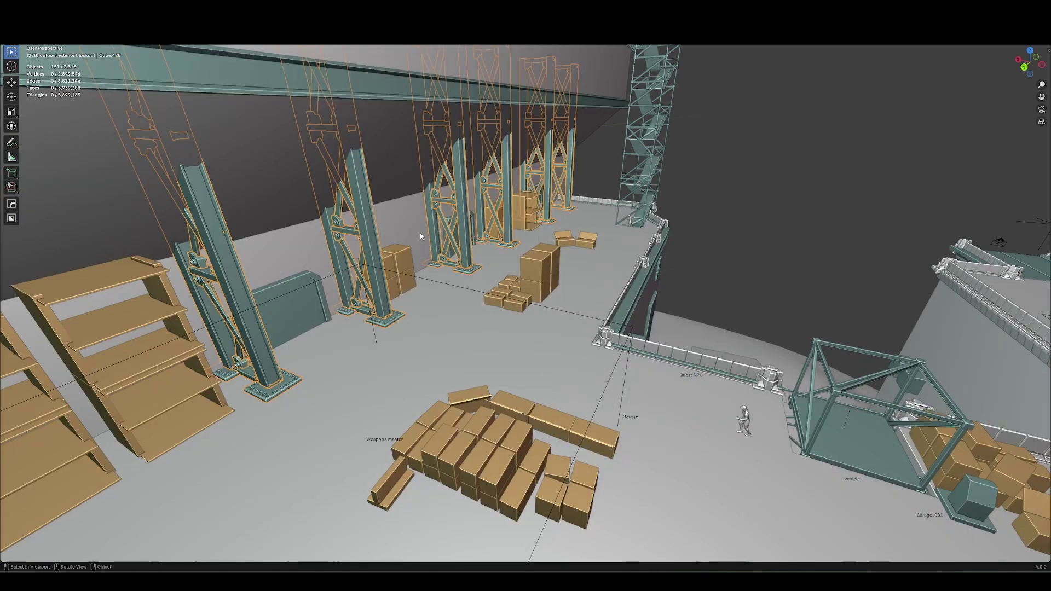
middle_click_drag(463, 279, 365, 283)
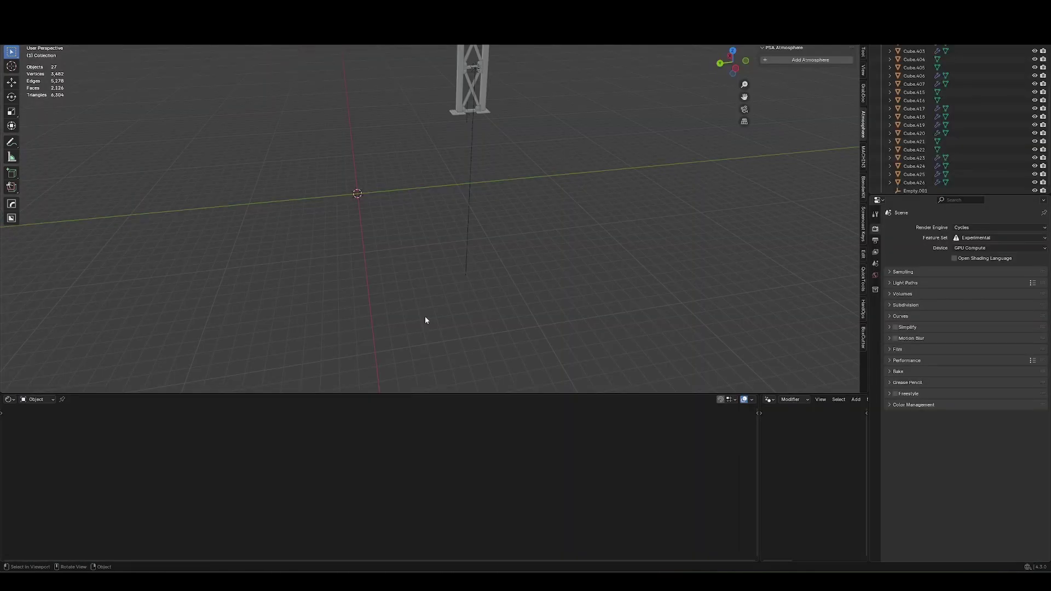
Add a collection instance of Scaffold and move it along the Y axis away from the original
middle_click_drag(425, 317, 376, 236)
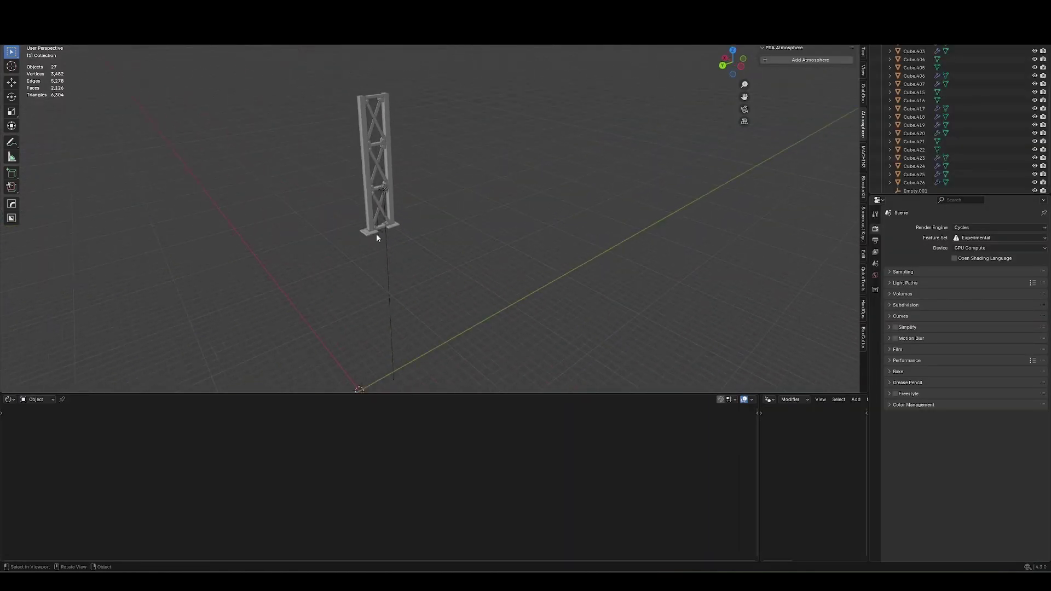
left_click(376, 230)
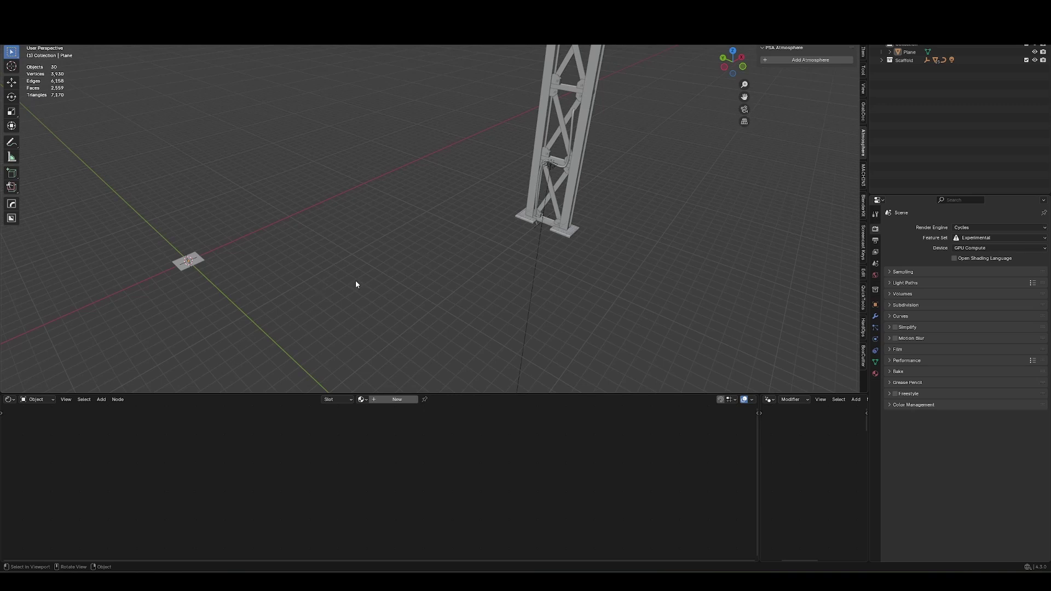
middle_click_drag(362, 302, 363, 303)
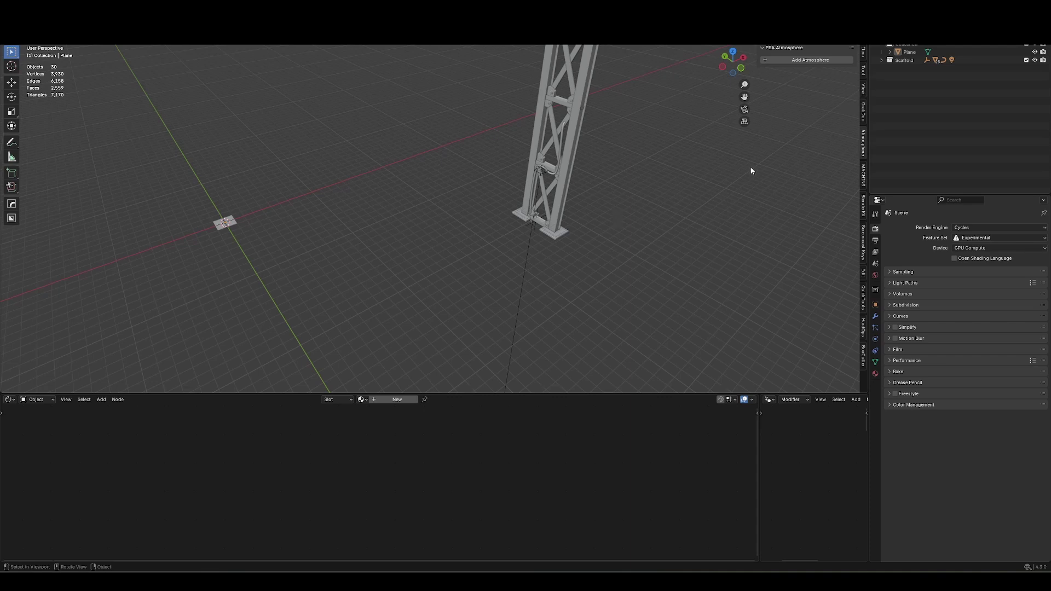
key("shift+a")
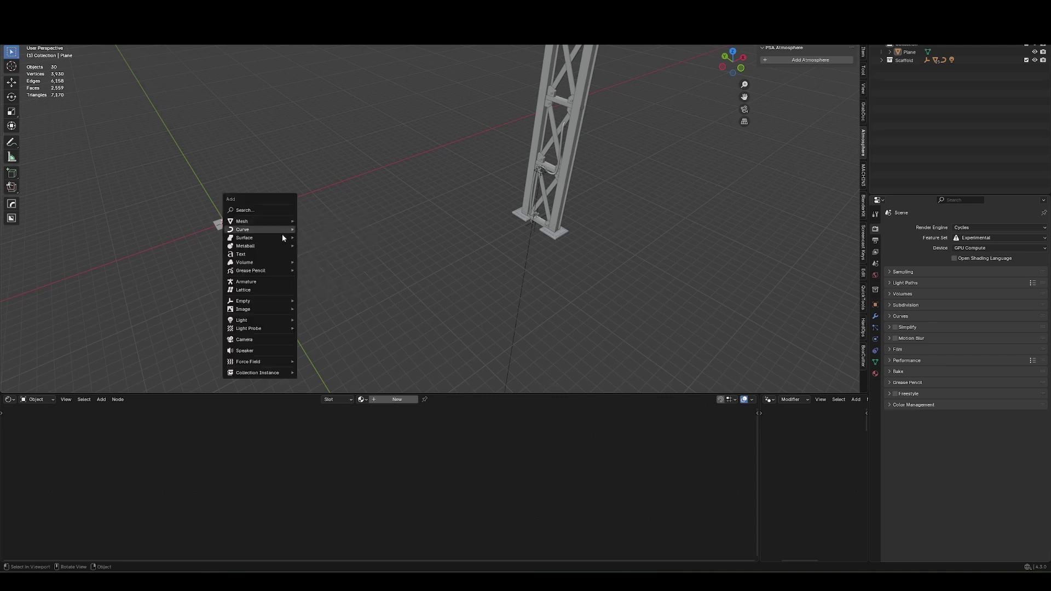
mouse_move(278, 372)
left_click(330, 382)
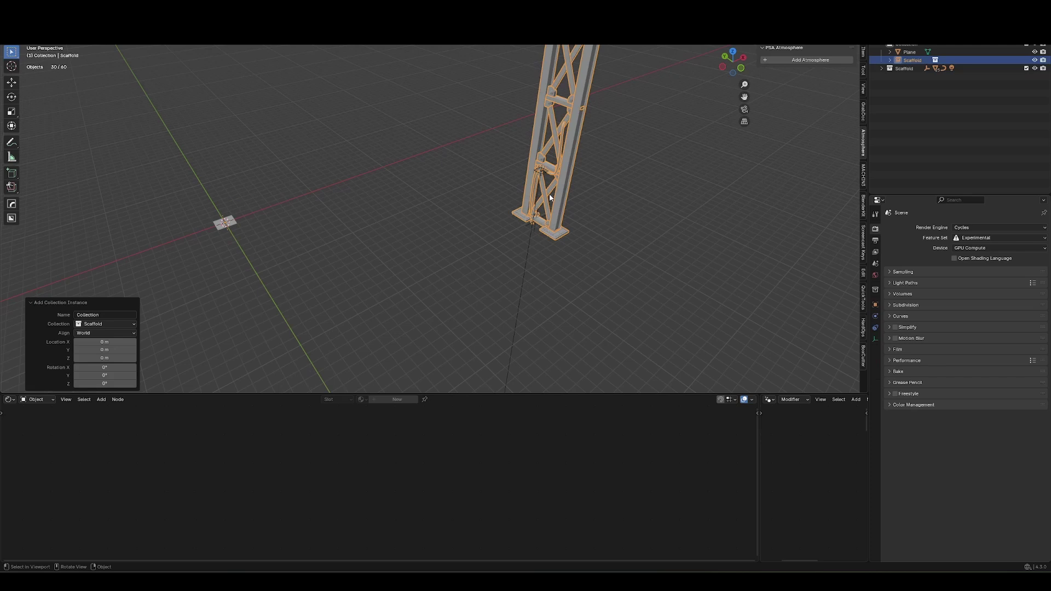
middle_click_drag(579, 220, 604, 223)
key("g")
middle_click_drag(623, 226, 661, 232)
left_click(653, 232)
Duplicate the Scaffold instance repeatedly at equal spacing to form a row of seven along the Y axis
middle_click_drag(452, 245, 494, 229)
key("shift+d")
left_click(542, 252)
key("shift+r")
key("shift+r")
key("shift+r")
key("shift+r")
Select the whole row of Scaffold instances and rotate them about the Z axis
left_click_drag(613, 257, 257, 221)
scroll(350, 231, "down", 4)
middle_click_drag(355, 236, 481, 284)
key("r")
key("z")
left_click(478, 286)
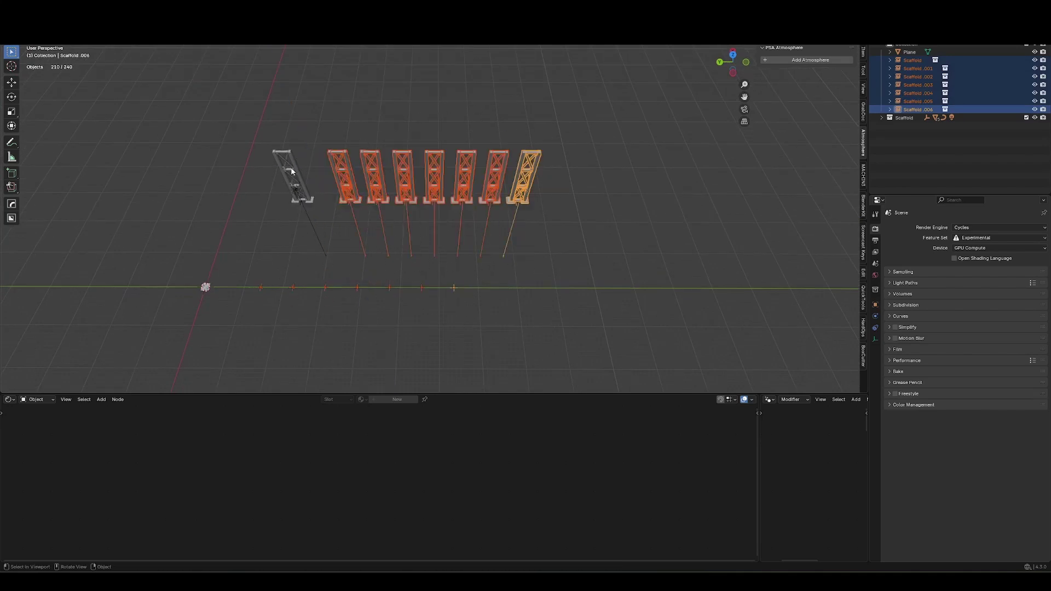
left_click(527, 193)
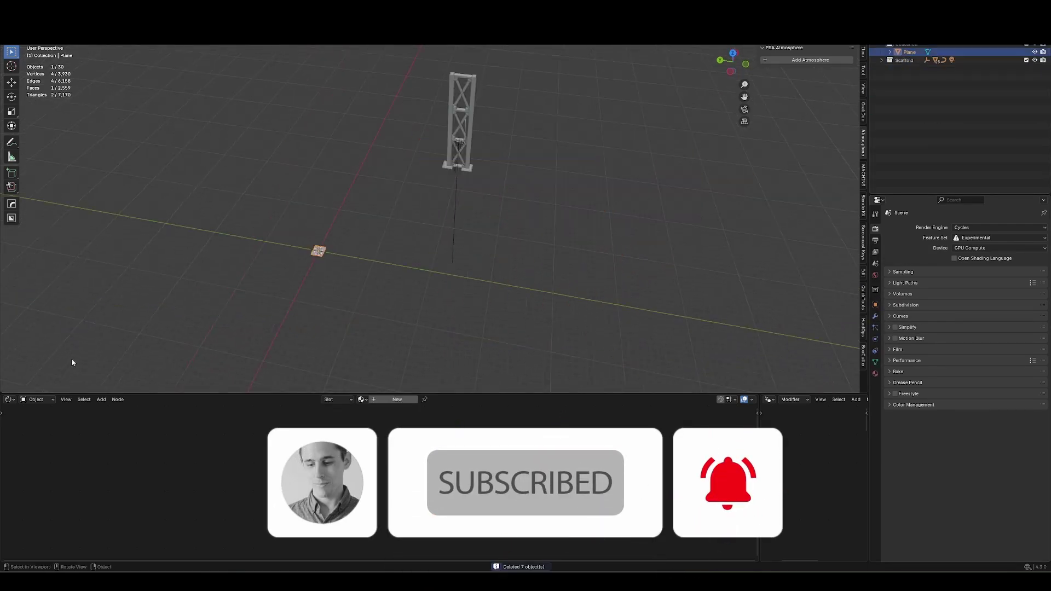
Switch the Shader Editor area to the Geometry Node Editor and create a new node tree on the plane
middle_click_drag(72, 359, 503, 257)
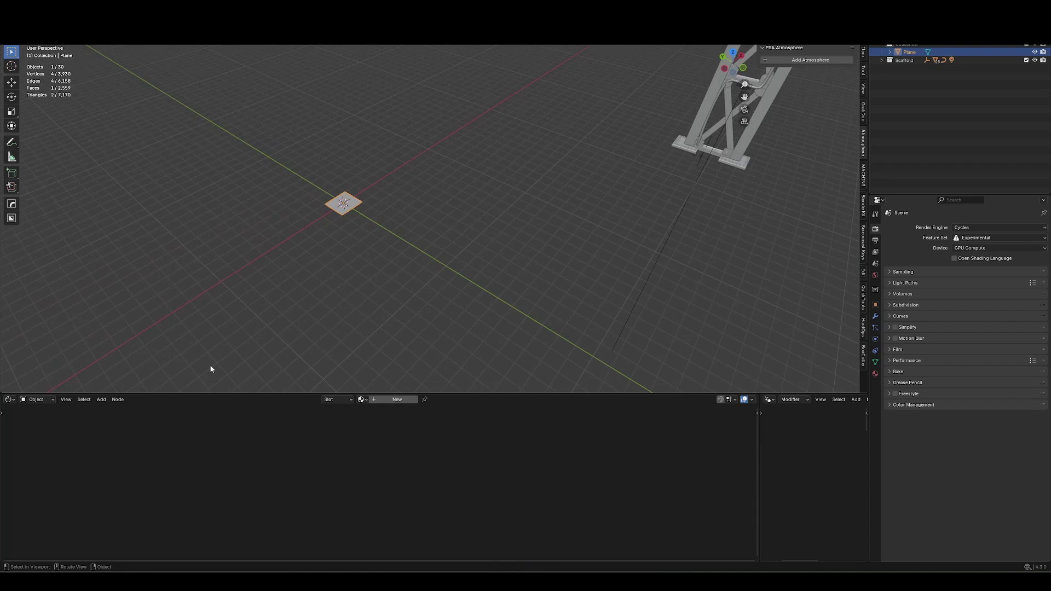
middle_click_drag(428, 243, 367, 248, "shift")
scroll(362, 246, "down", 1)
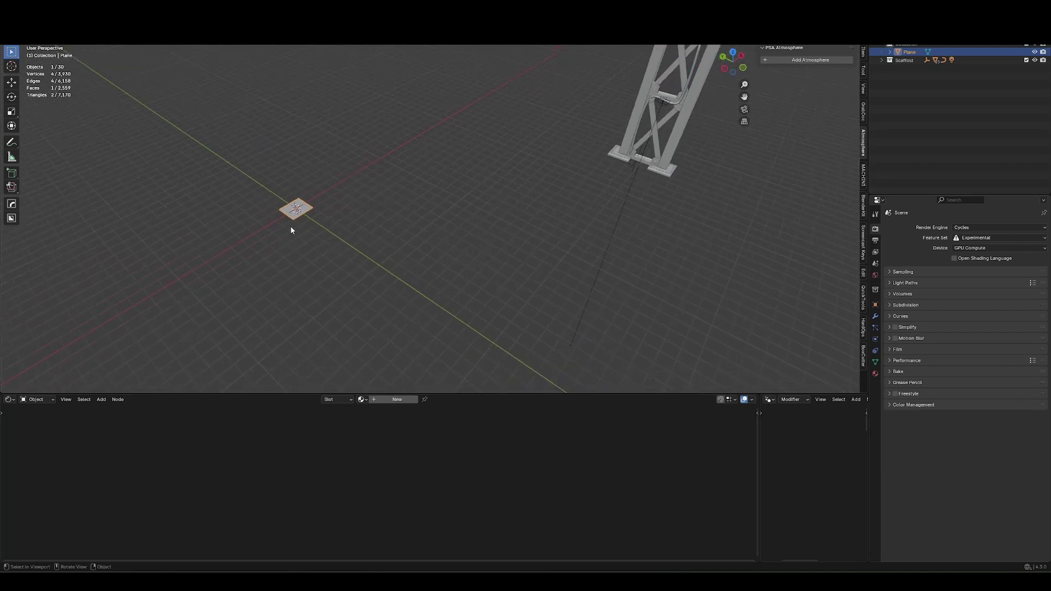
mouse_move(292, 230)
middle_mouse_down()
mouse_move(307, 230)
mouse_move(293, 244)
middle_mouse_up()
left_click(9, 400)
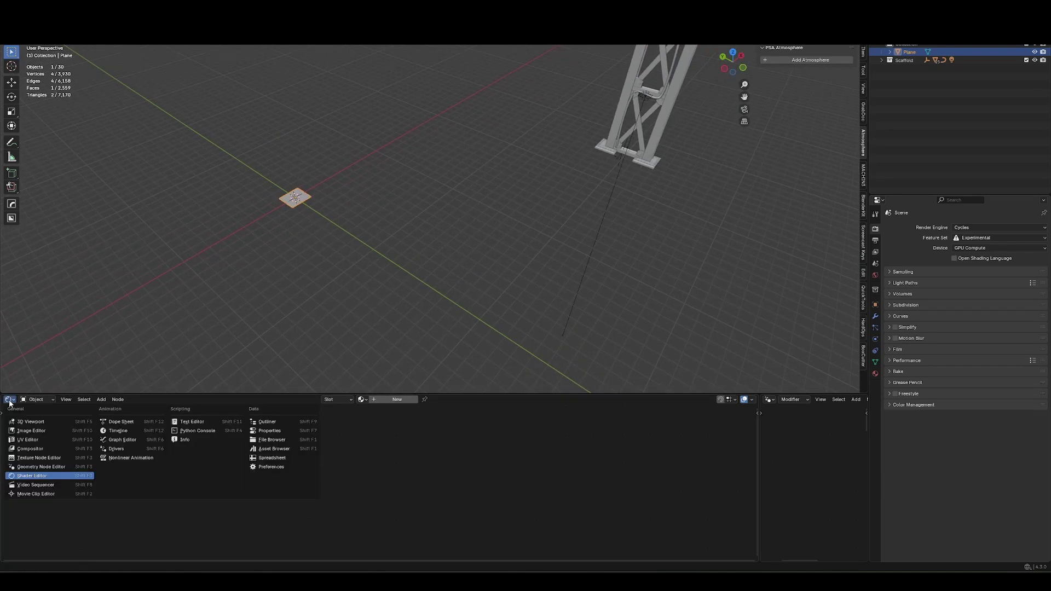
left_click(41, 466)
left_click(380, 400)
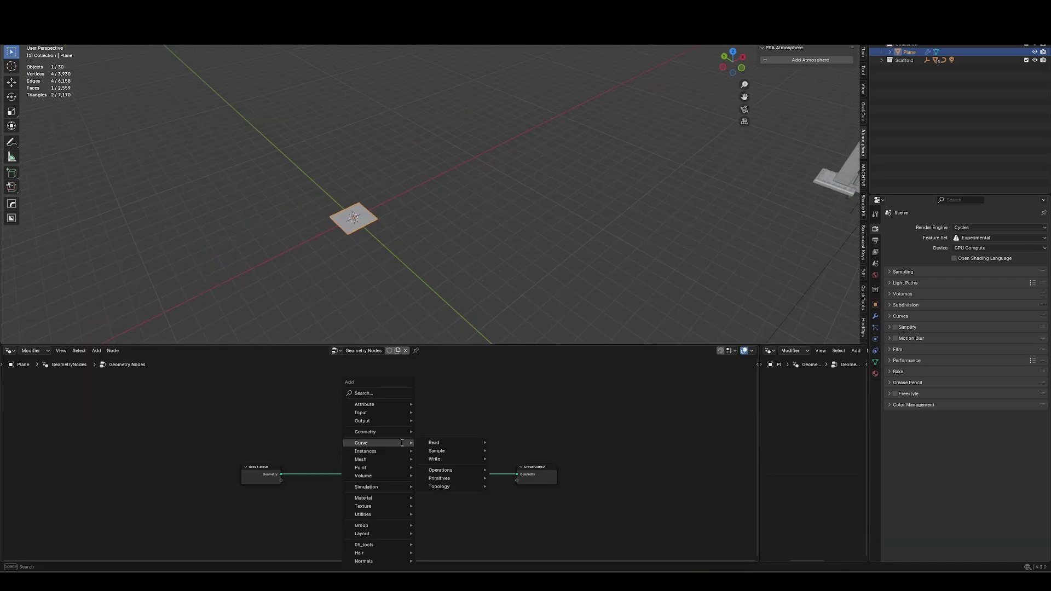
Add an Instance on Points node between the Group Input and Group Output nodes
type("instance")
key("Return")
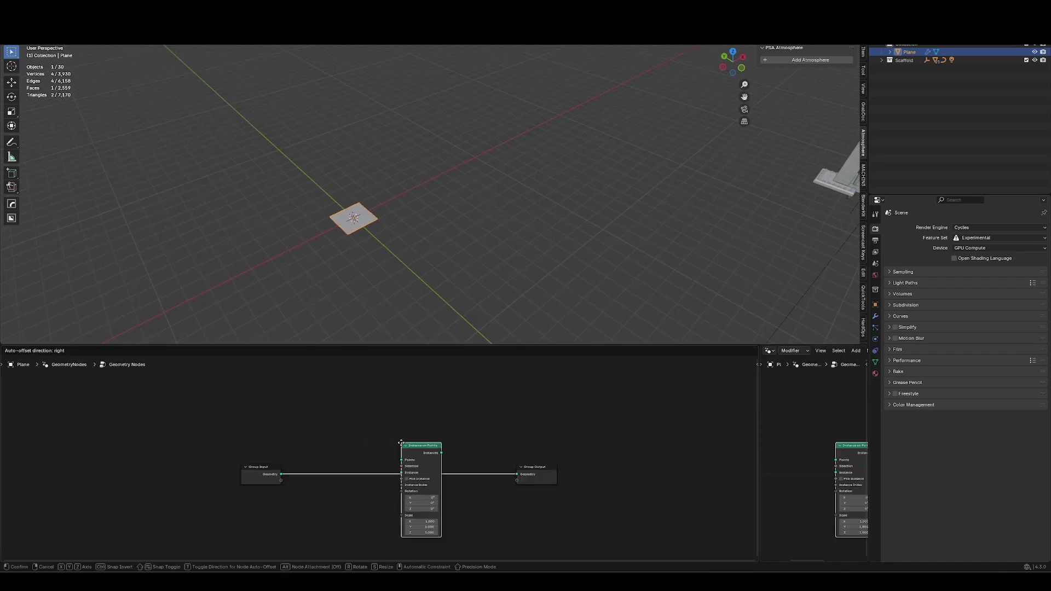
left_click(422, 449)
Add a Collection Info node feeding the Instance input of Instance on Points and set its collection to Scaffold
key("shift+a")
type("co")
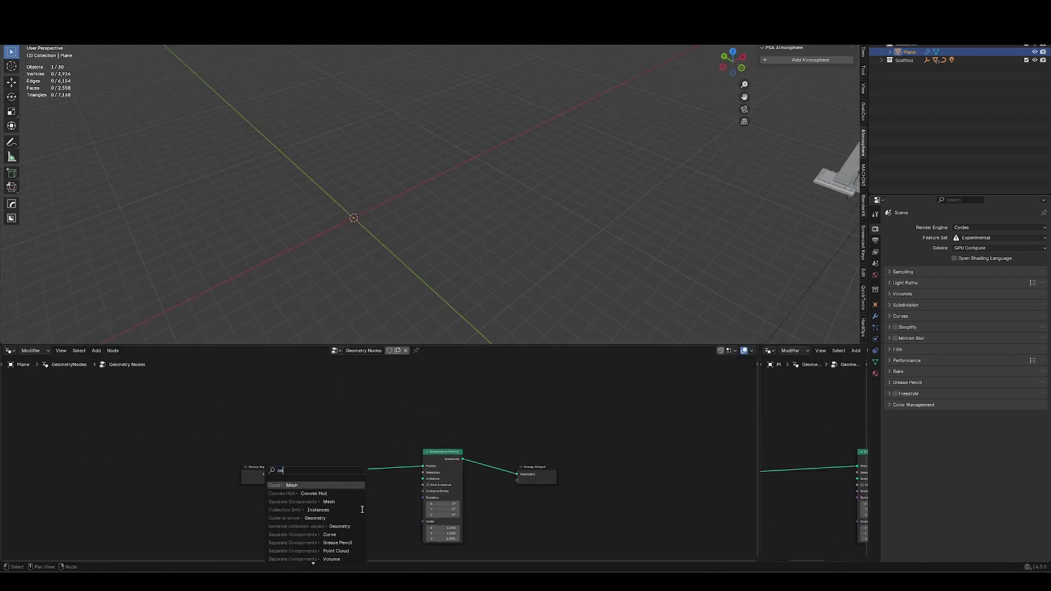
type("llection")
key("Return")
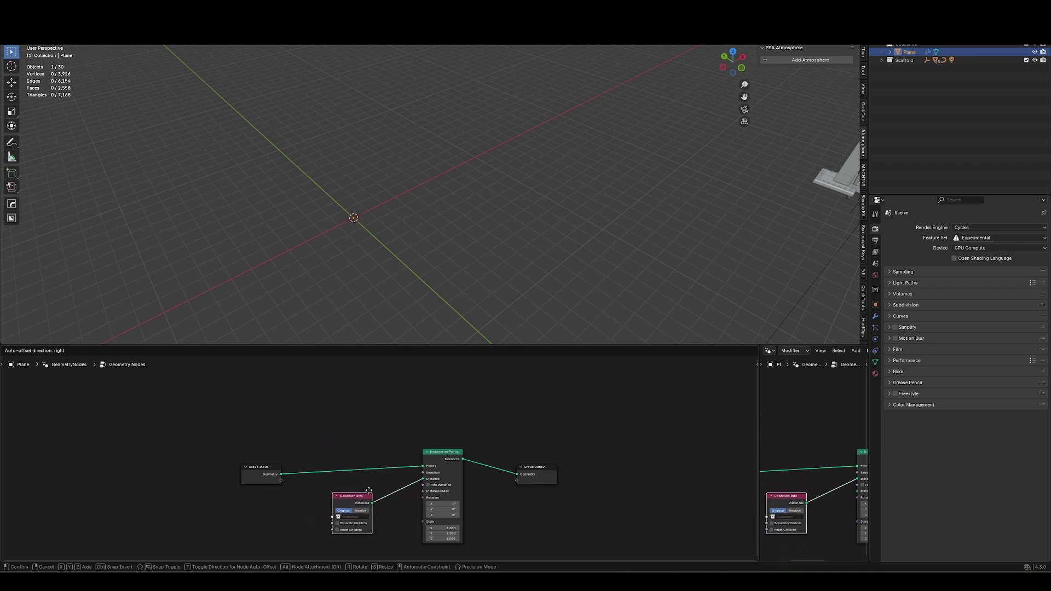
left_click(372, 493)
left_click(353, 517)
left_click(360, 464)
Scale the plane's mesh up by about 6.36 in Edit Mode to spread the scaffold instances apart
middle_click_drag(350, 246, 307, 218)
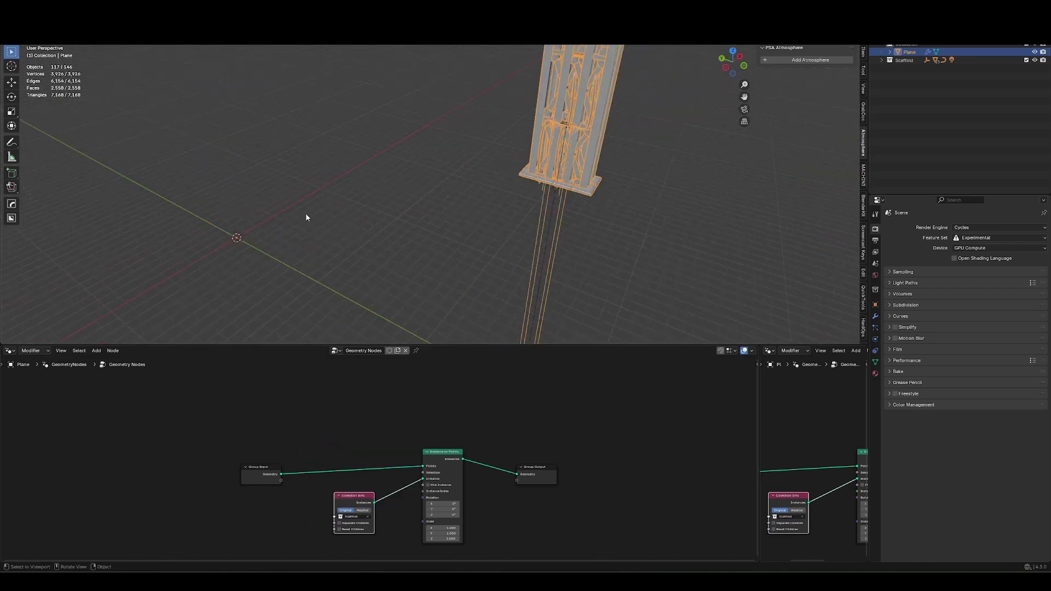
key("Tab")
key("s")
left_click(436, 228)
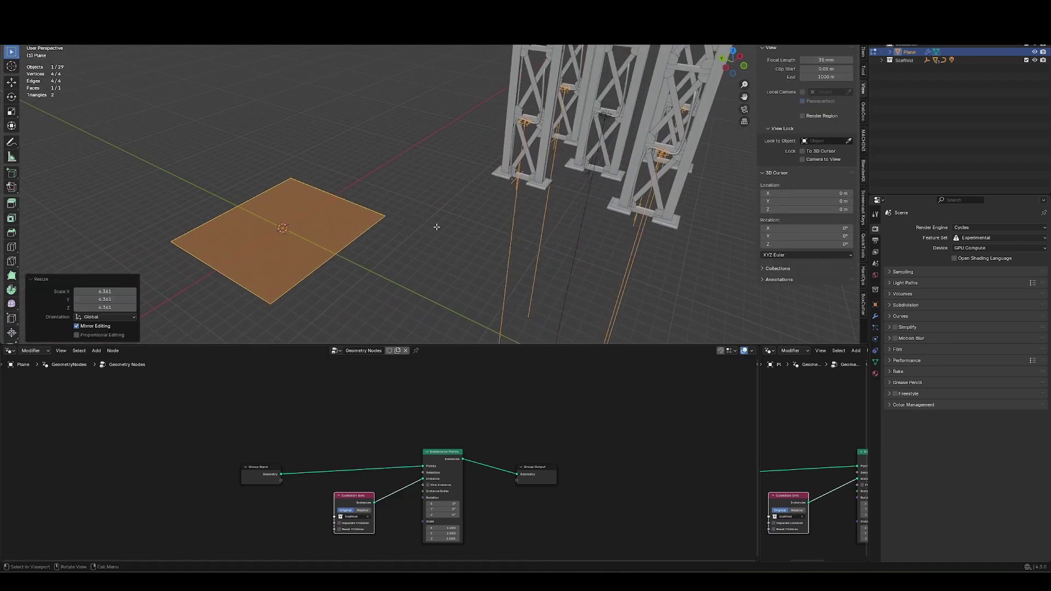
middle_click_drag(436, 227, 416, 187)
key("Tab")
Try moving the Scaffold collection's source objects to the world origin
mouse_move(391, 125)
left_mouse_down("shift")
mouse_move(436, 253)
mouse_move(434, 239)
left_mouse_up("shift")
middle_click_drag(434, 240, 483, 217)
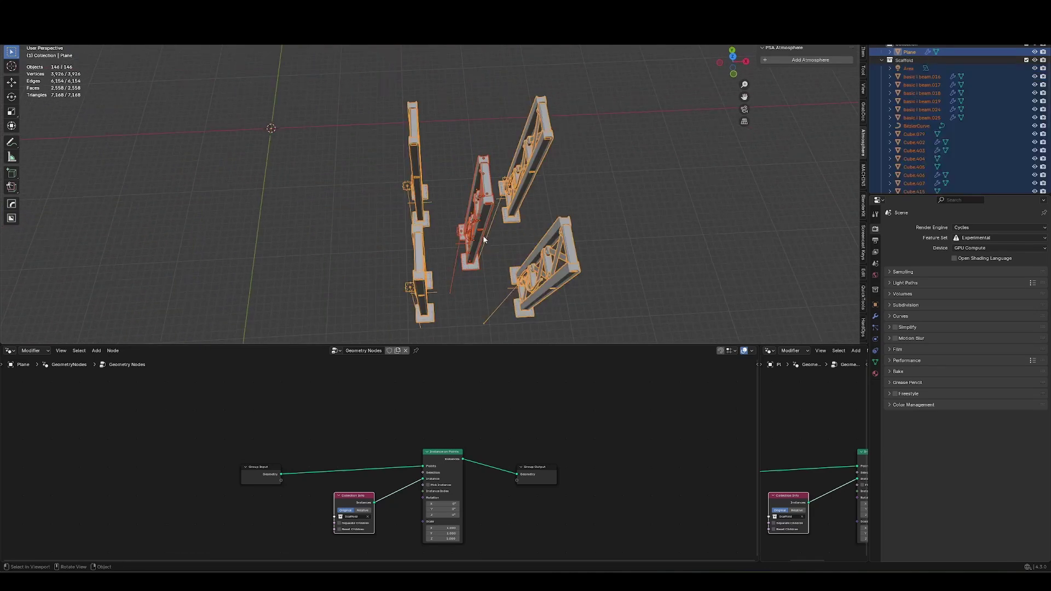
key("g")
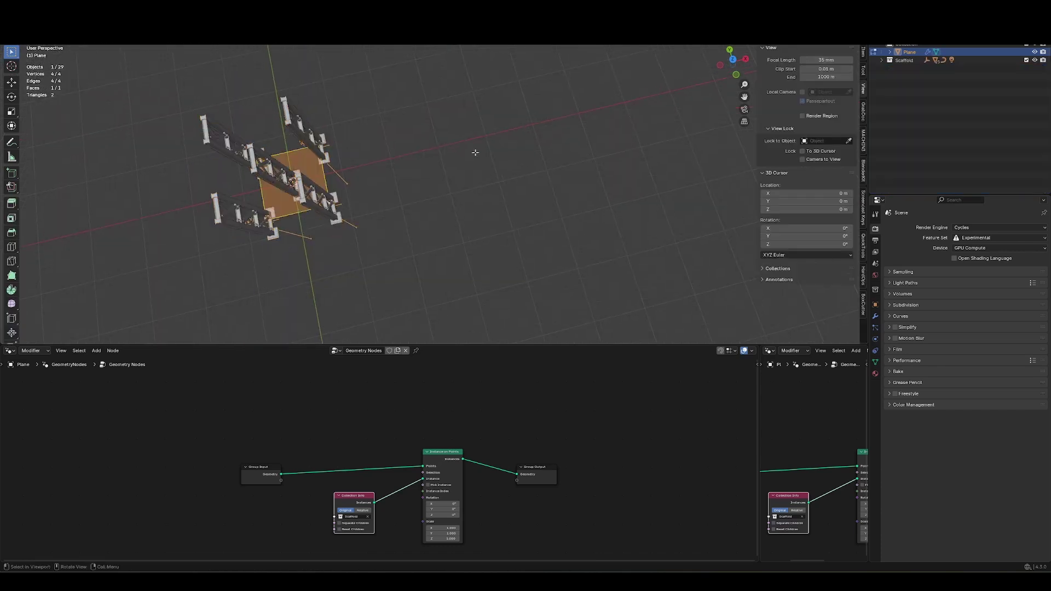
Place an instance of the Scaffold collection from the Outliner into the scene
middle_click_drag(181, 203, 163, 210)
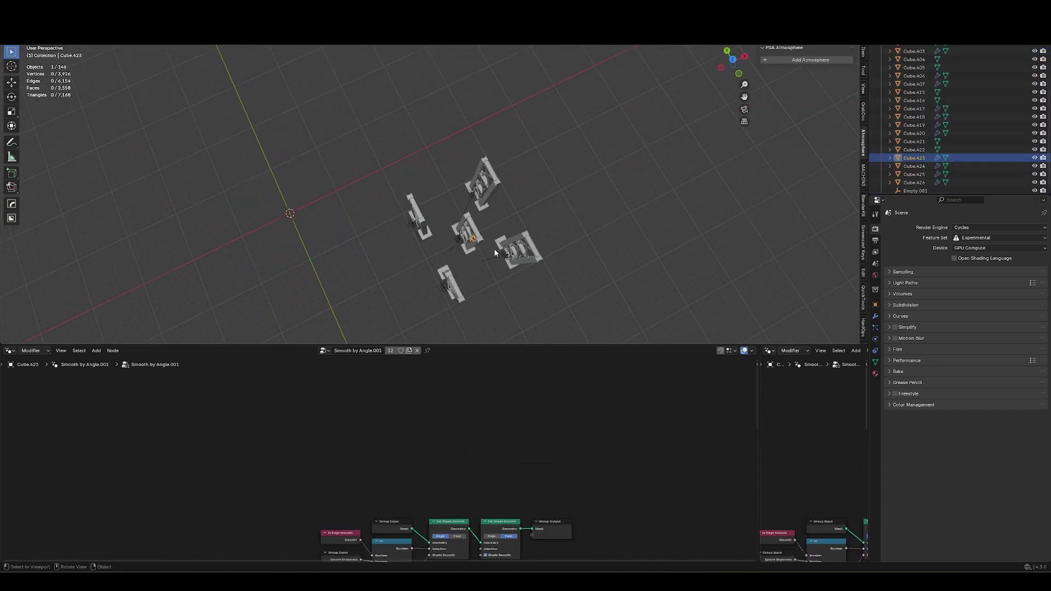
middle_click_drag(383, 165, 419, 156)
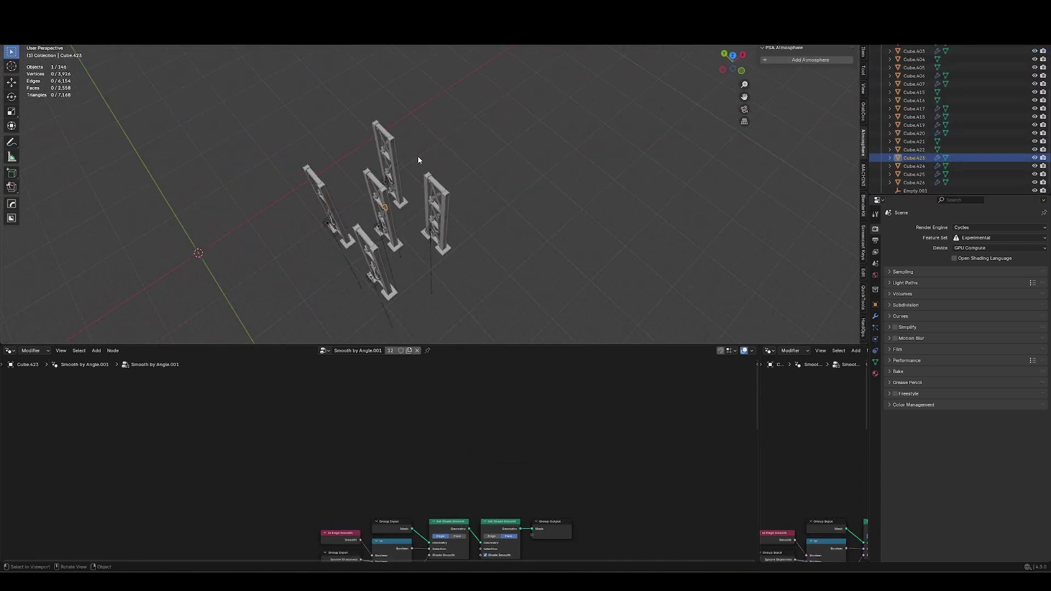
left_click_drag(907, 51, 415, 211)
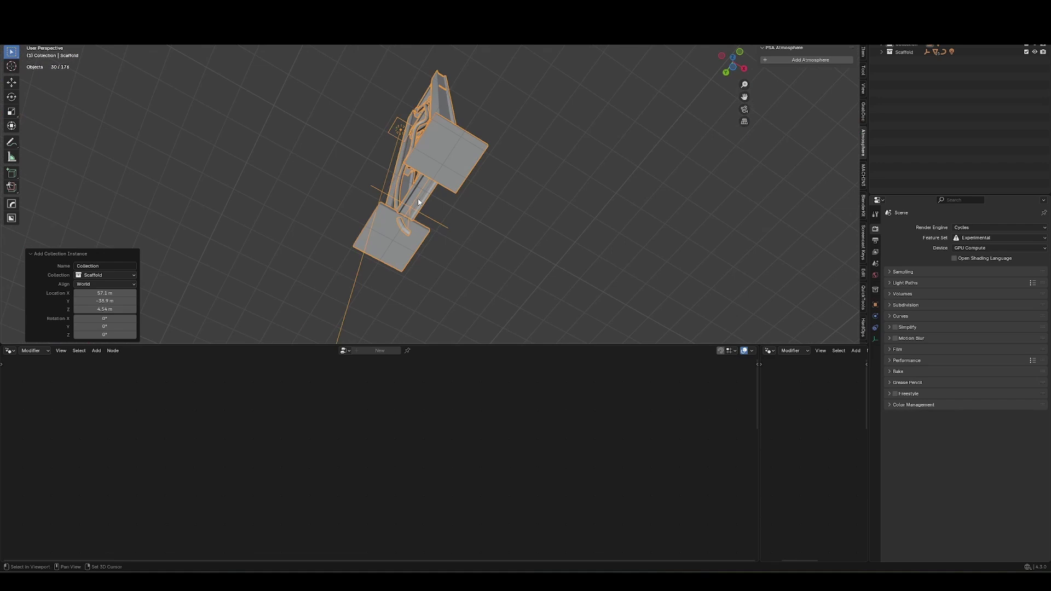
middle_click_drag(470, 200, 530, 198)
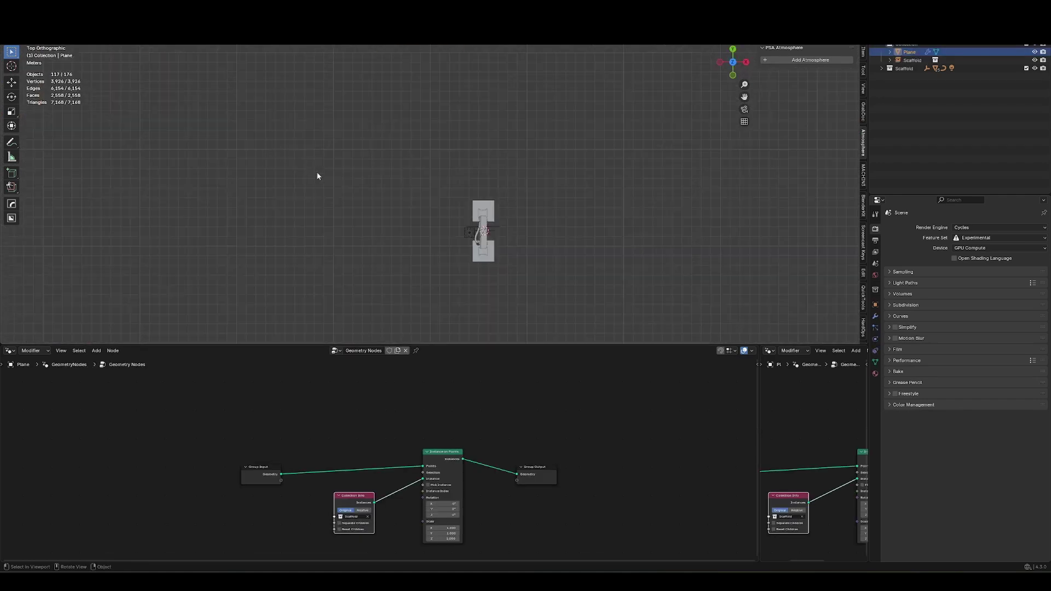
Scale up the plane around the origin to space out its four scaffold instances
key("s")
left_click(551, 209)
middle_click_drag(551, 209, 387, 215)
scroll(417, 177, "up", 3)
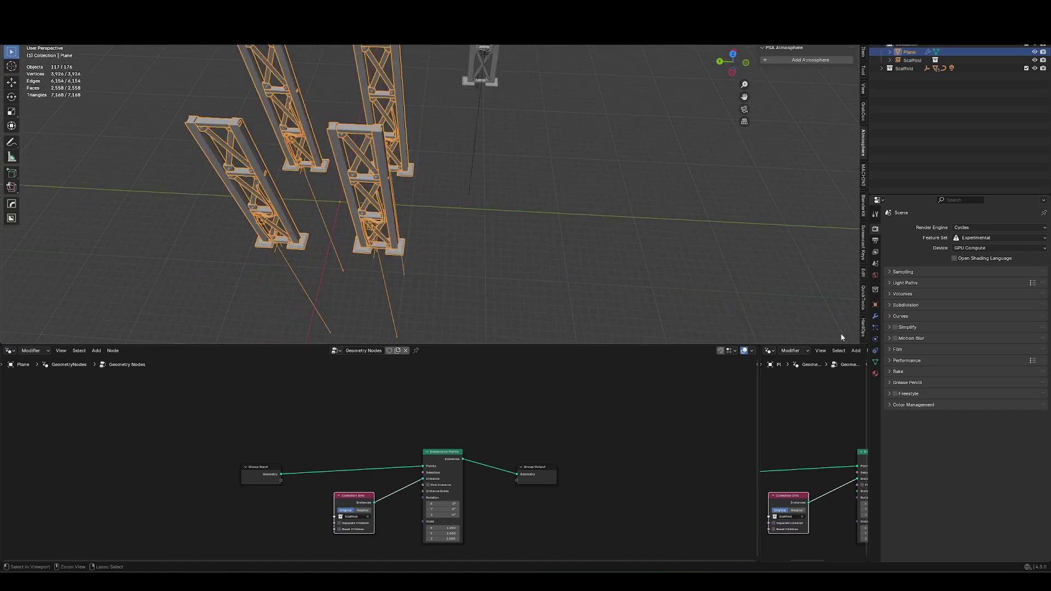
Add an Array modifier to the plane and set its count to 3
left_click(875, 316)
left_click(904, 227)
type("array")
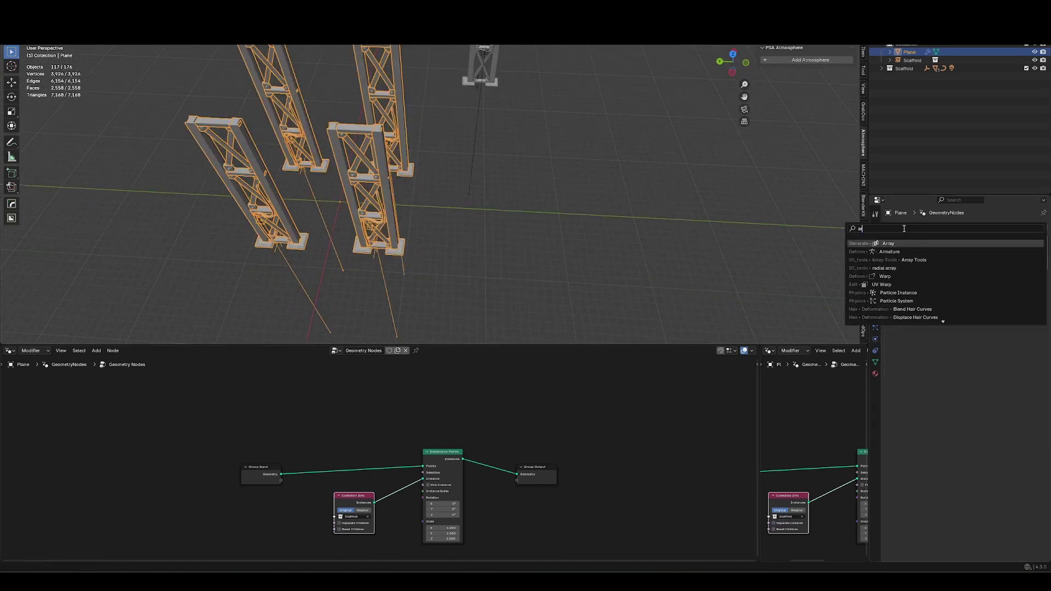
key("Return")
left_click(1030, 298)
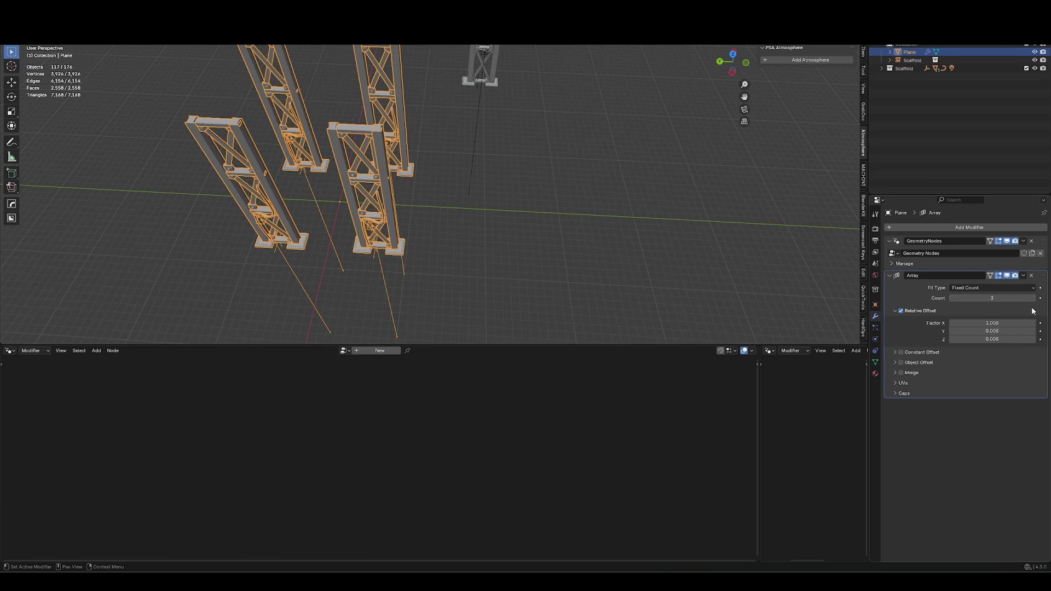
Insert a Realize Instances node between Instance on Points and Group Output in the plane's node tree
left_click(896, 241)
left_click_drag(567, 430, 527, 484)
key("g")
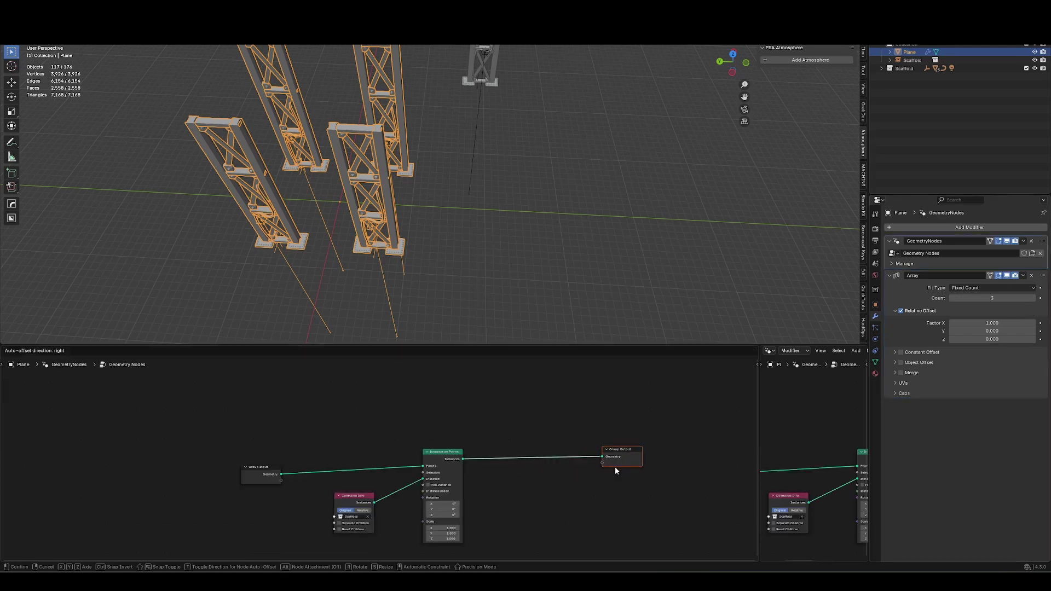
left_click(614, 466)
key("shift+a")
type("real")
key("Return")
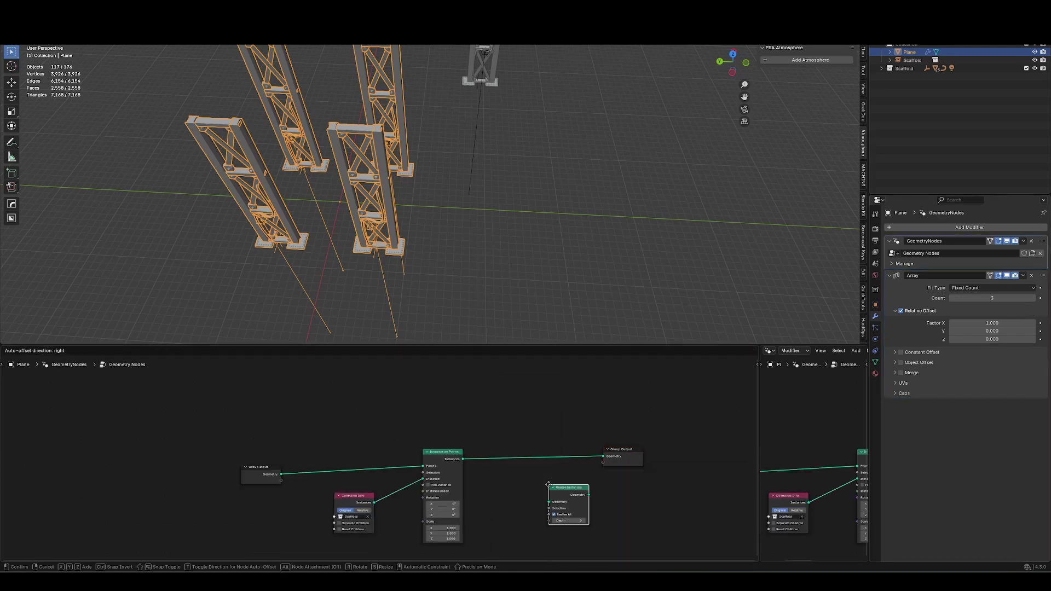
left_click(522, 450)
middle_click_drag(356, 271, 458, 251)
middle_click_drag(403, 297, 435, 303)
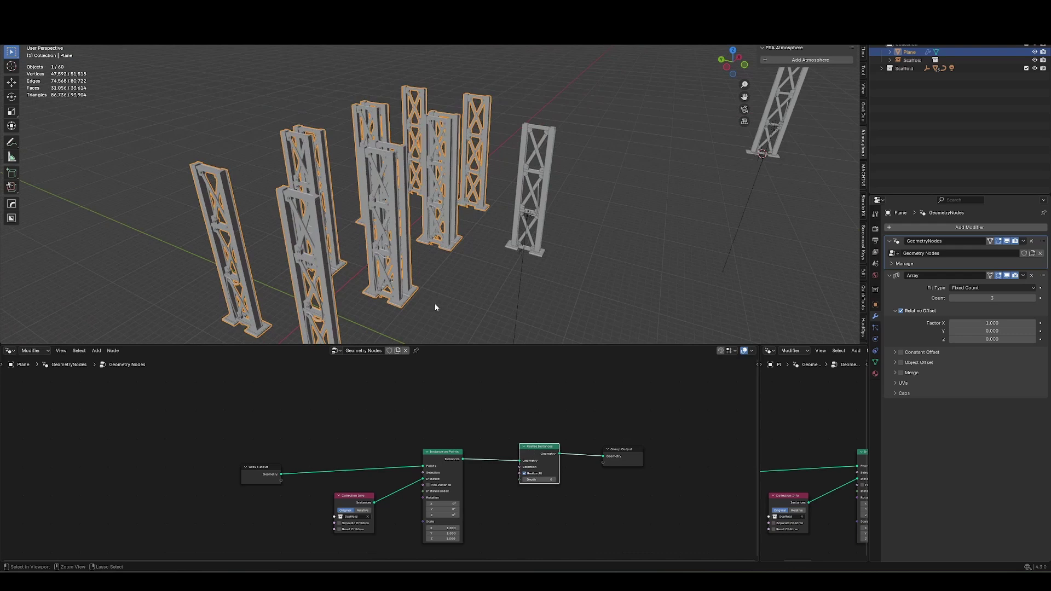
Remove the Array modifier from the plane
scroll(436, 302, "up", 4)
middle_click_drag(584, 170, 551, 174, "shift")
middle_click_drag(635, 140, 549, 217)
left_click(549, 218)
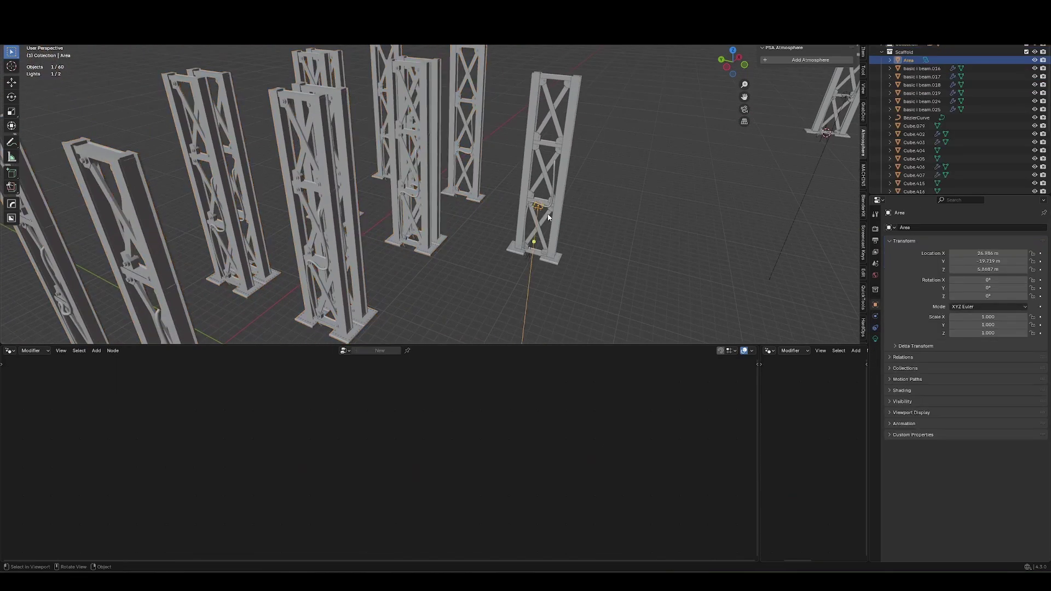
middle_click_drag(498, 249, 450, 244)
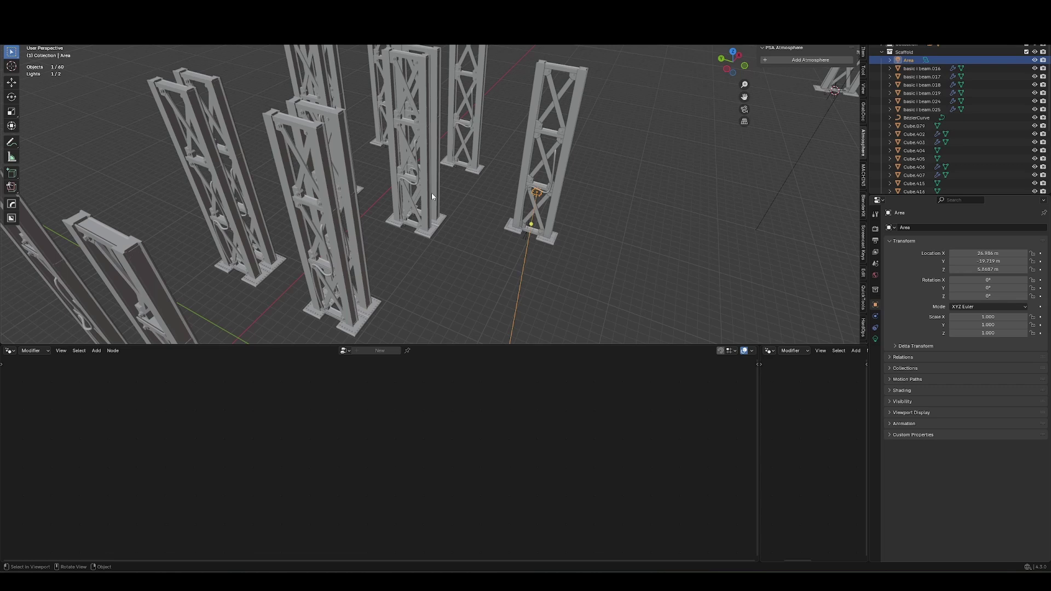
left_click(376, 238)
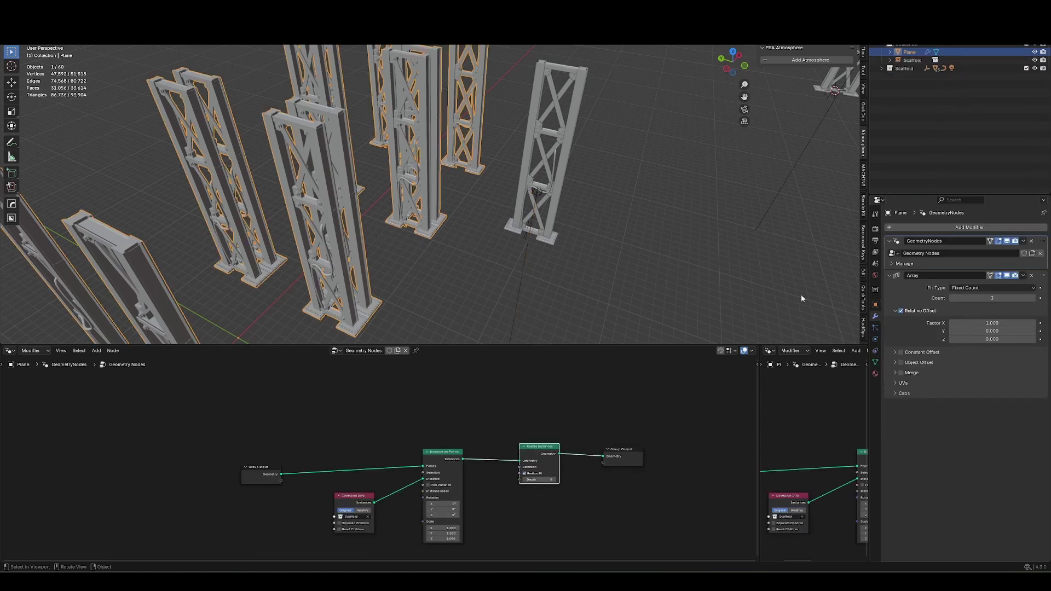
left_click(1031, 275)
scroll(471, 238, "down", 4)
middle_click_drag(517, 191, 450, 226)
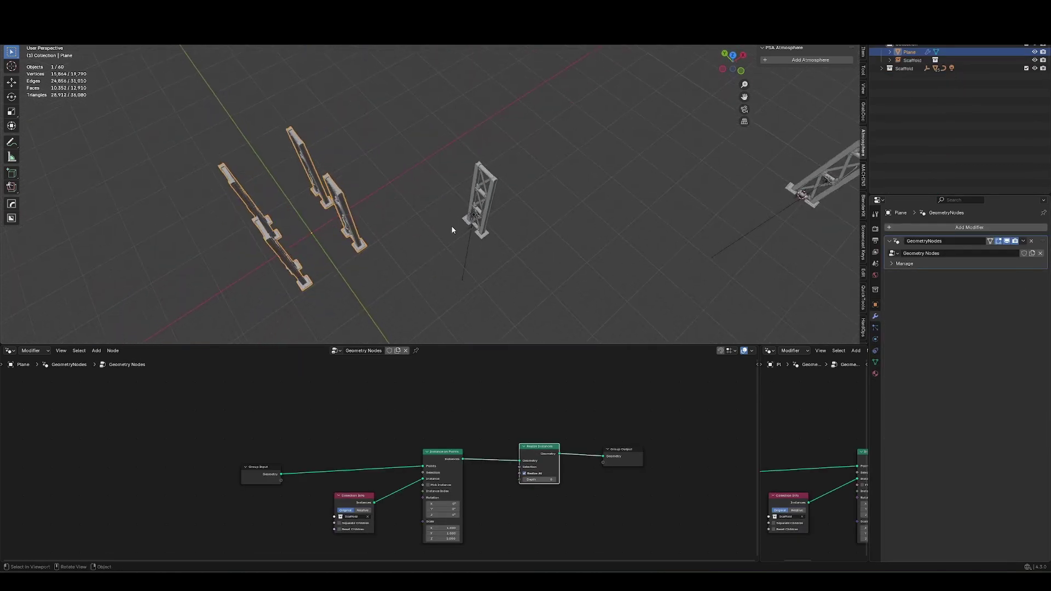
Move the Scaffold source objects about 35 m along X and place another instance of the Scaffold collection in the scene
left_click_drag(425, 137, 531, 248)
middle_click_drag(532, 247, 447, 213)
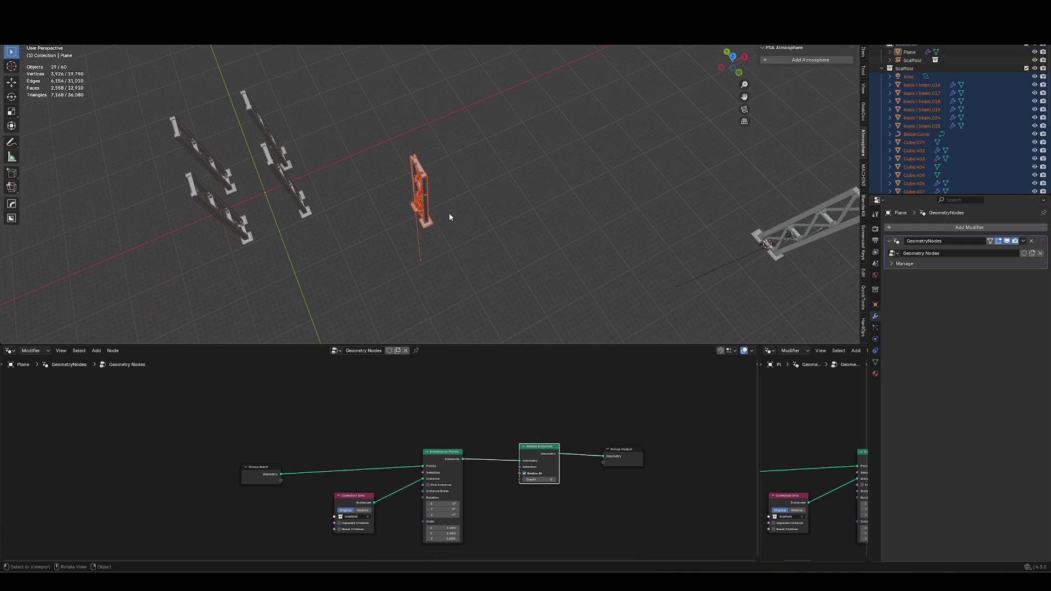
key("g")
key("x")
left_click(599, 162)
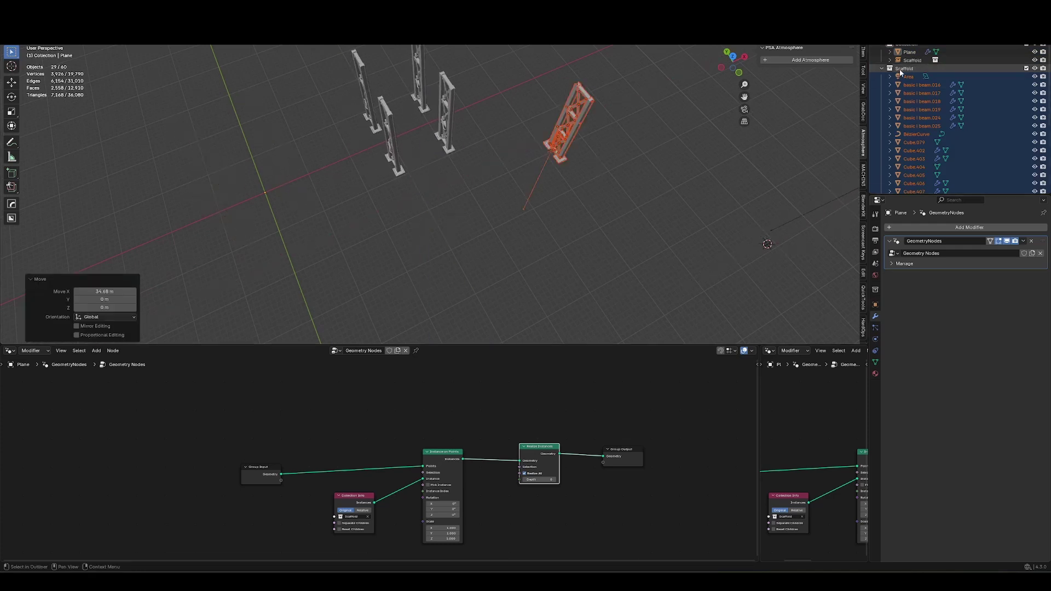
left_click_drag(898, 69, 596, 215)
middle_click_drag(617, 248, 438, 187)
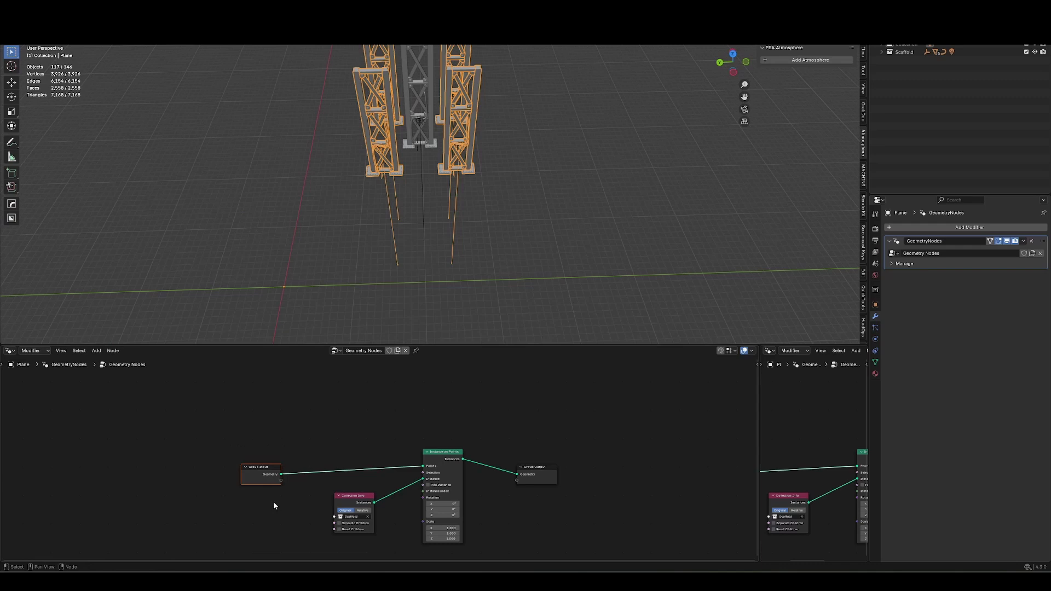
Put a Realize Instances node before the Group Output and turn off its Realize All option
key("g")
left_click(299, 483)
middle_click_drag(441, 206, 405, 226)
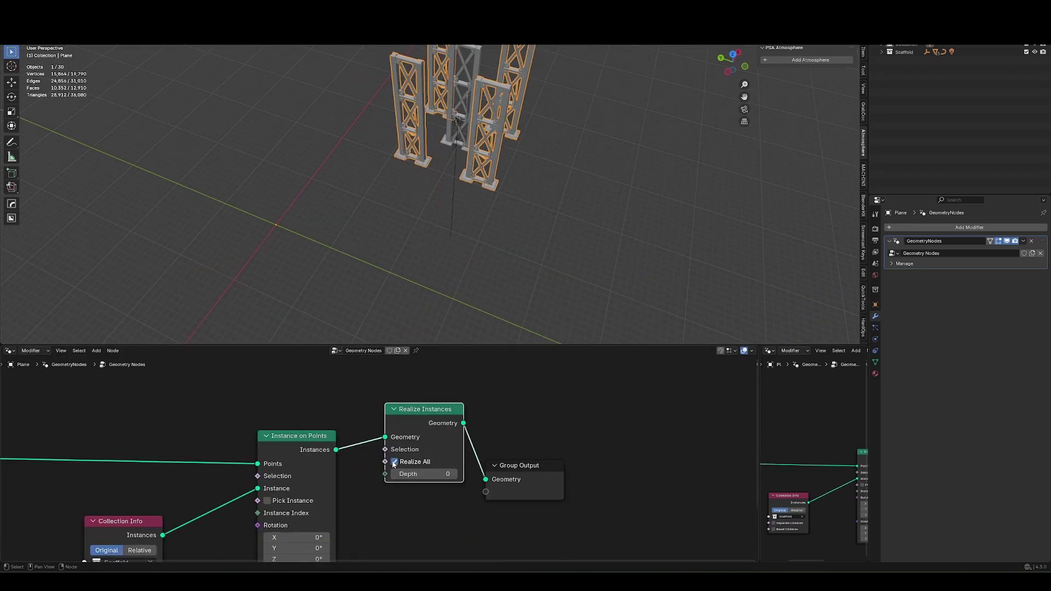
left_click(394, 462)
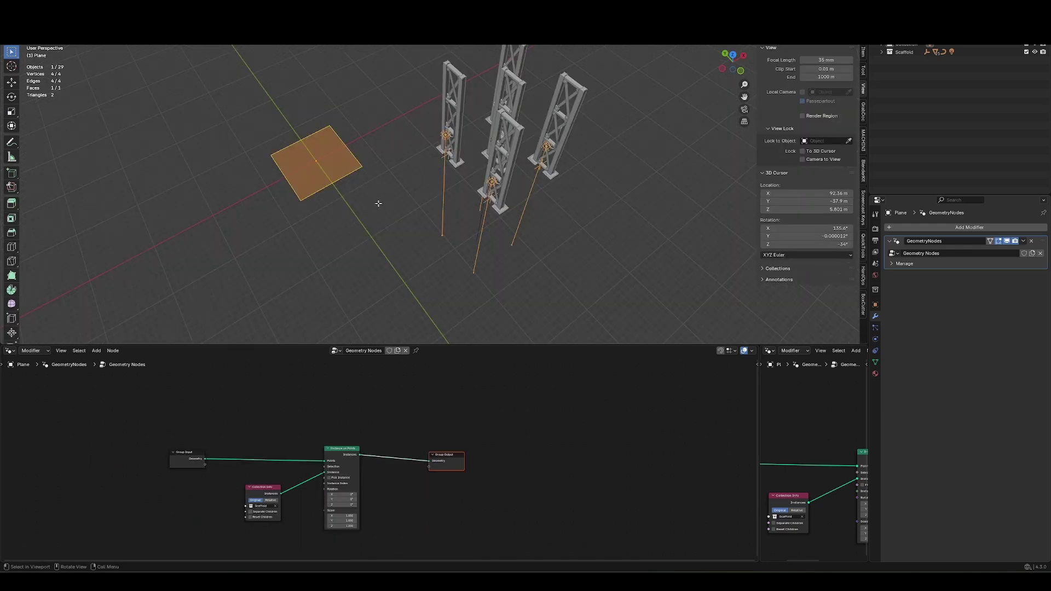
Centre the empty at the base of the source scaffold and scale it up by about 1.27
middle_click_drag(378, 201, 436, 184)
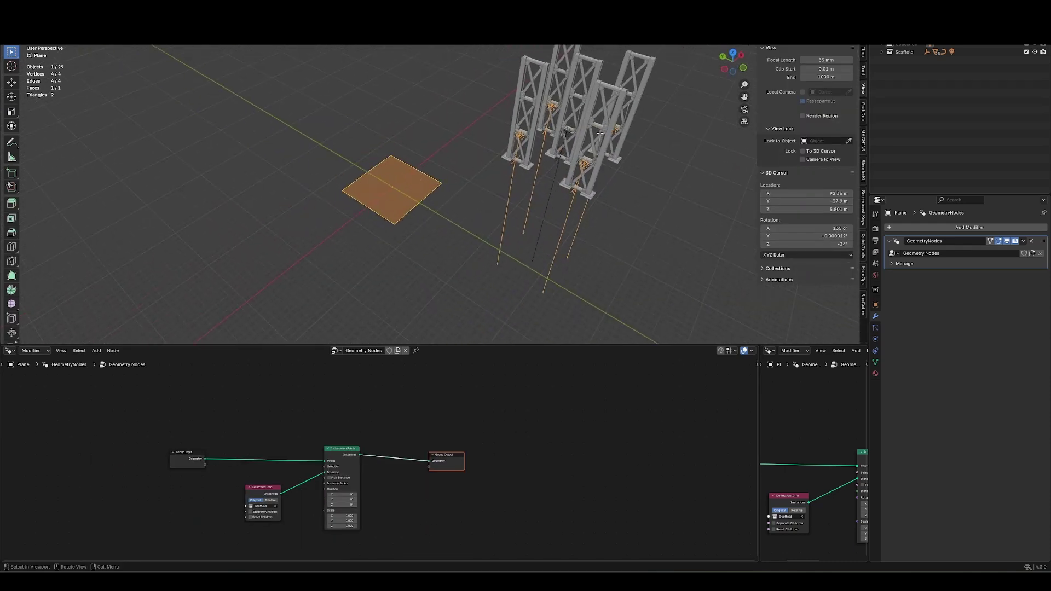
middle_click_drag(543, 187, 629, 192)
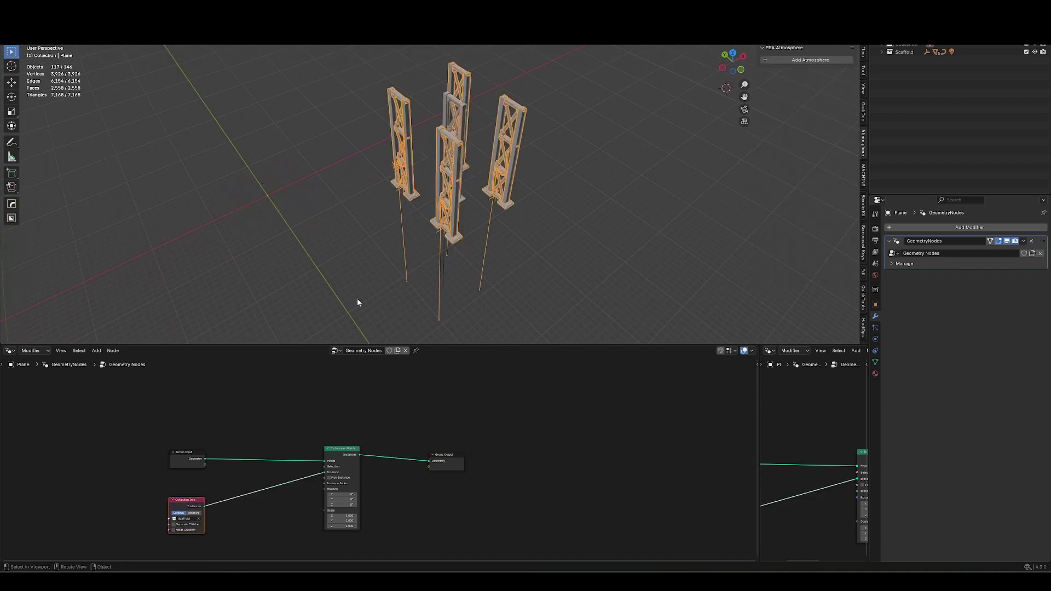
middle_click_drag(354, 260, 403, 229)
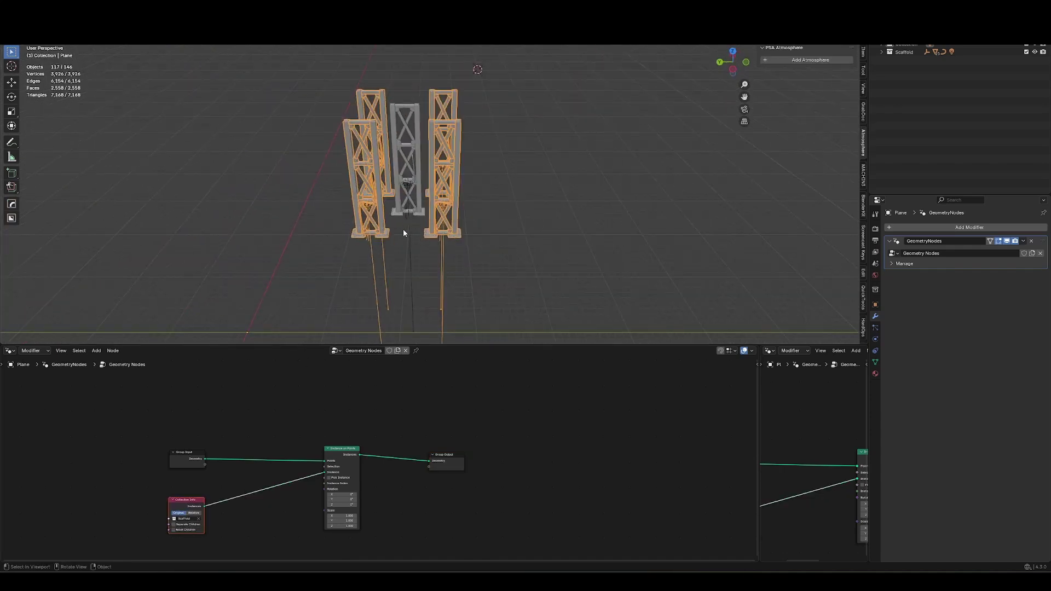
left_click(420, 218)
key("KP_Decimal")
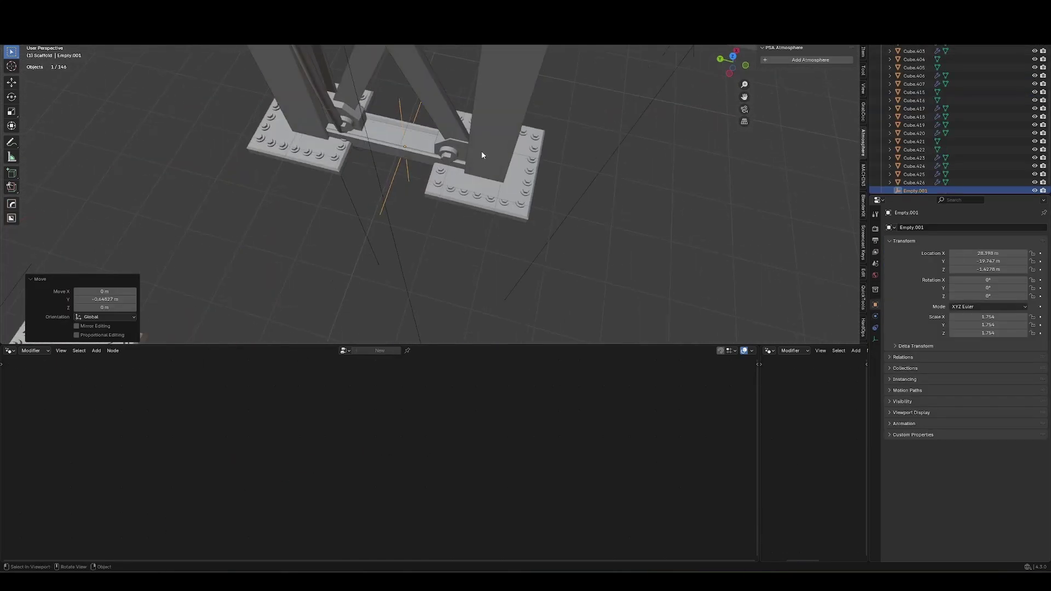
key("g")
left_click(498, 148)
middle_click_drag(486, 159, 490, 111)
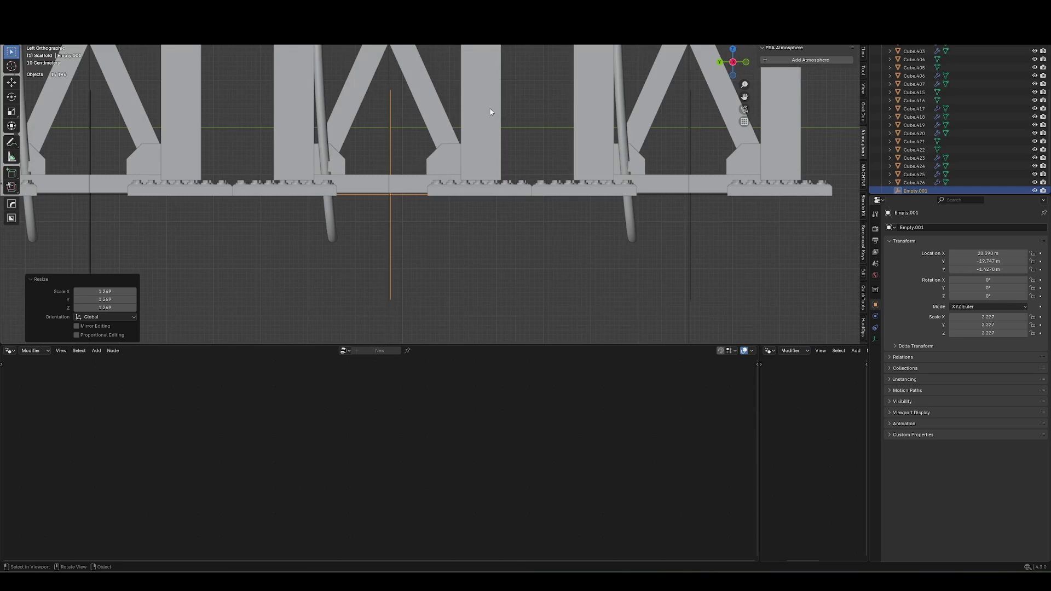
key("g")
left_click(470, 111)
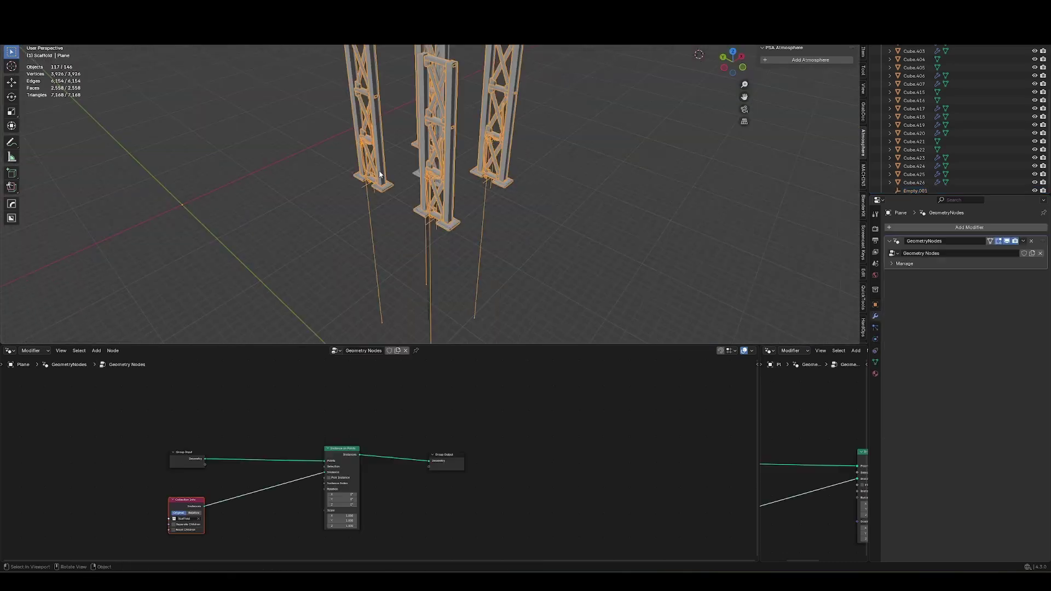
Add an Object Info node below the Collection Info node in the plane's node tree
middle_click_drag(255, 488, 333, 373)
scroll(333, 374, "up", 5)
key("shift+a")
type("objec")
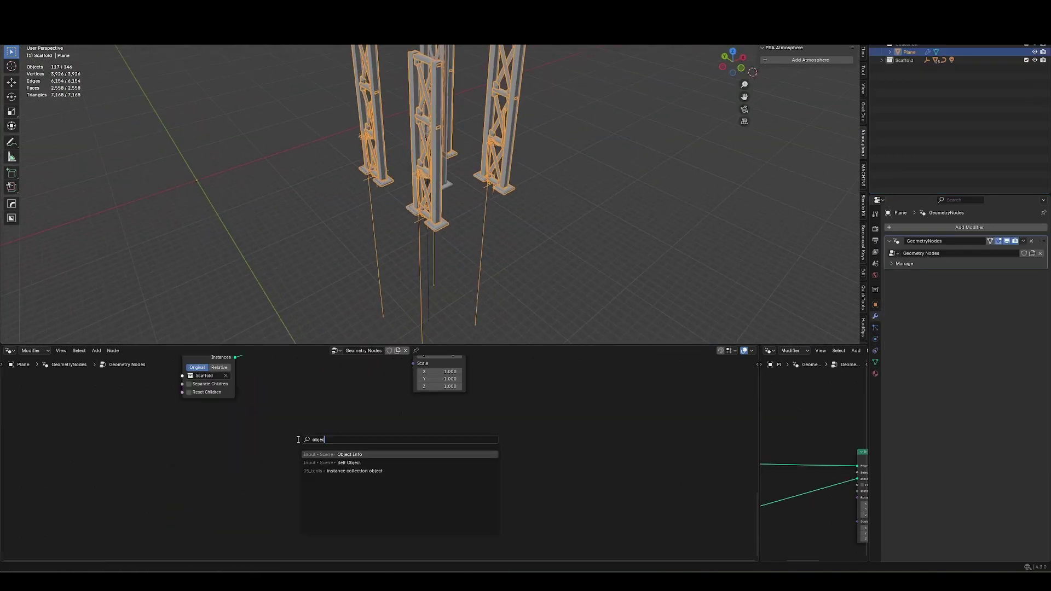
key("Return")
left_click(182, 411)
middle_click_drag(280, 397, 291, 451)
Insert a Set Position node after Collection Info, feed its Position from Object Info's Location, and pick Empty.001 as the object
key("shift+a")
type("set position")
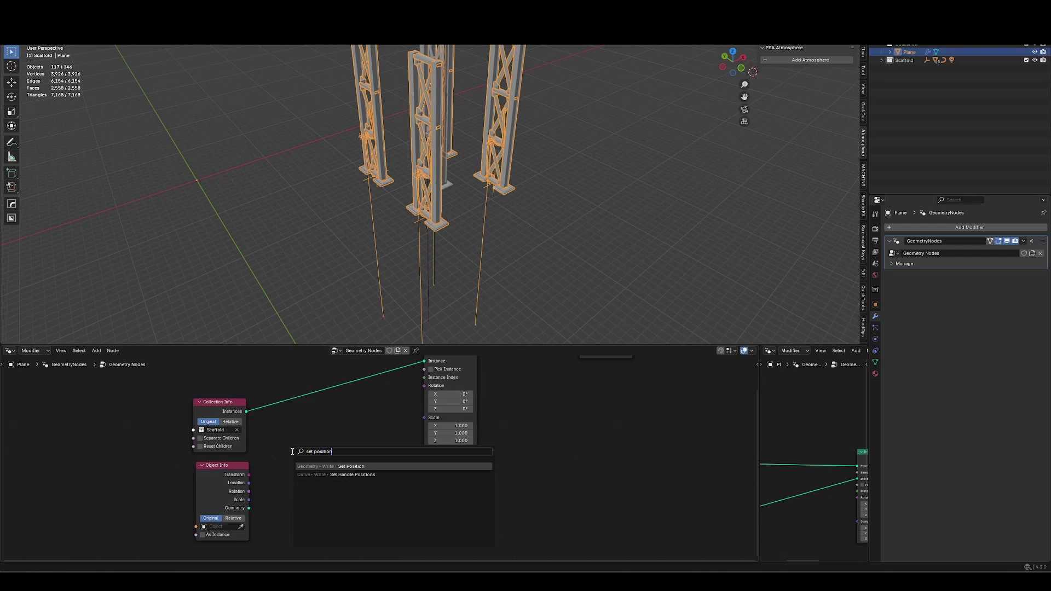
key("Return")
left_click(308, 378)
left_click_drag(248, 483, 314, 418)
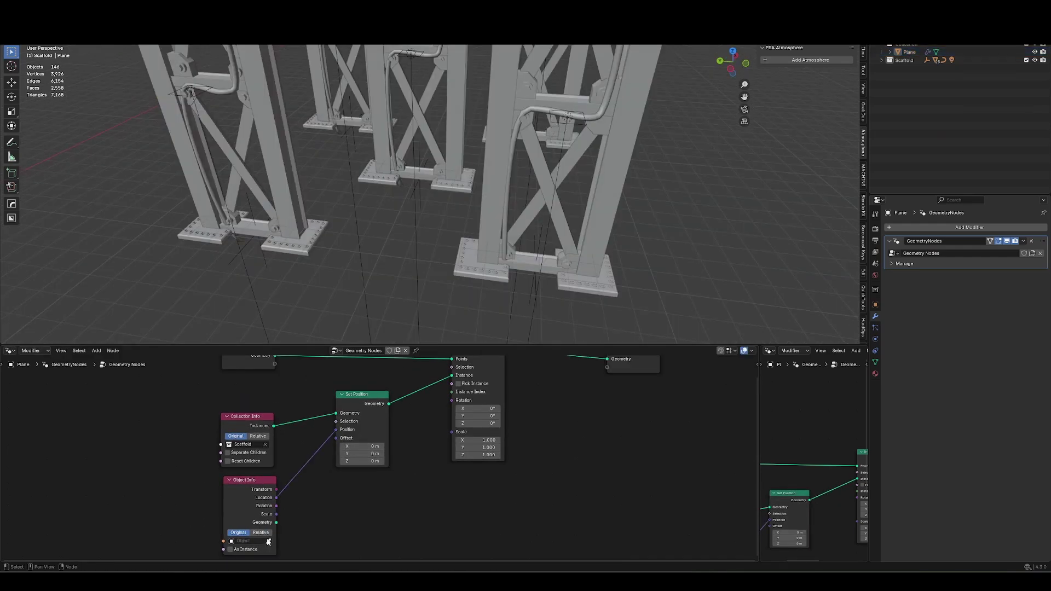
middle_click_drag(422, 159, 710, 174)
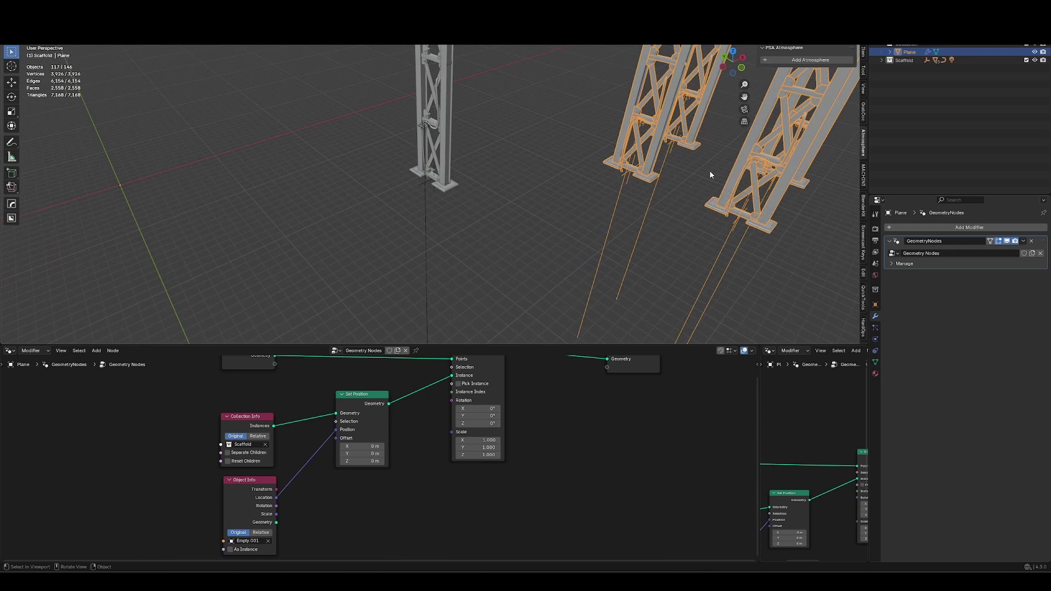
middle_click_drag(429, 188, 421, 195)
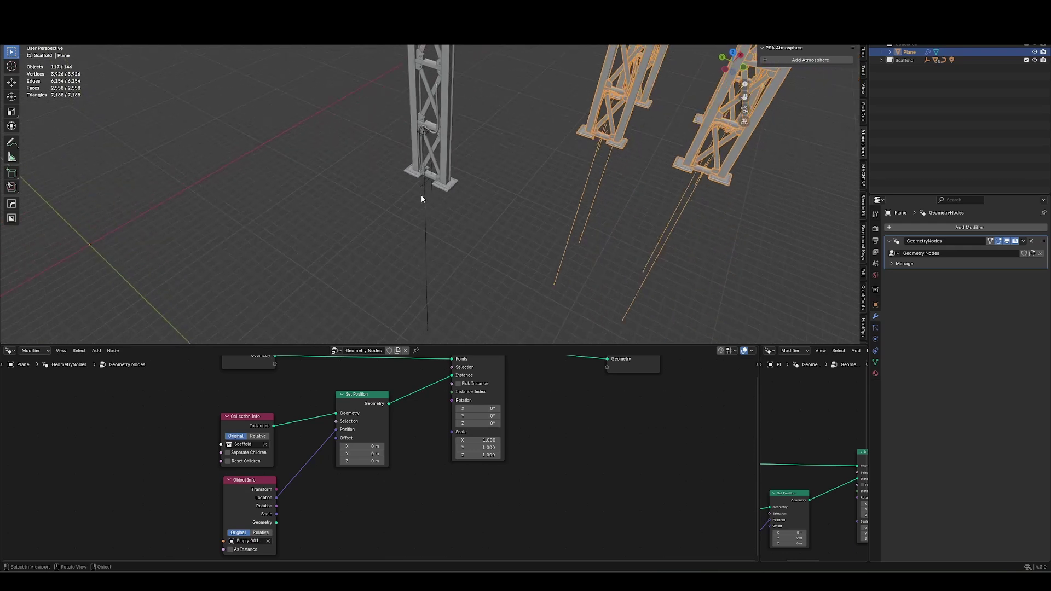
Try moving the empty within the horizontal plane towards the world origin, and reselect the plane
left_click(419, 193)
key("g")
key("shift+z")
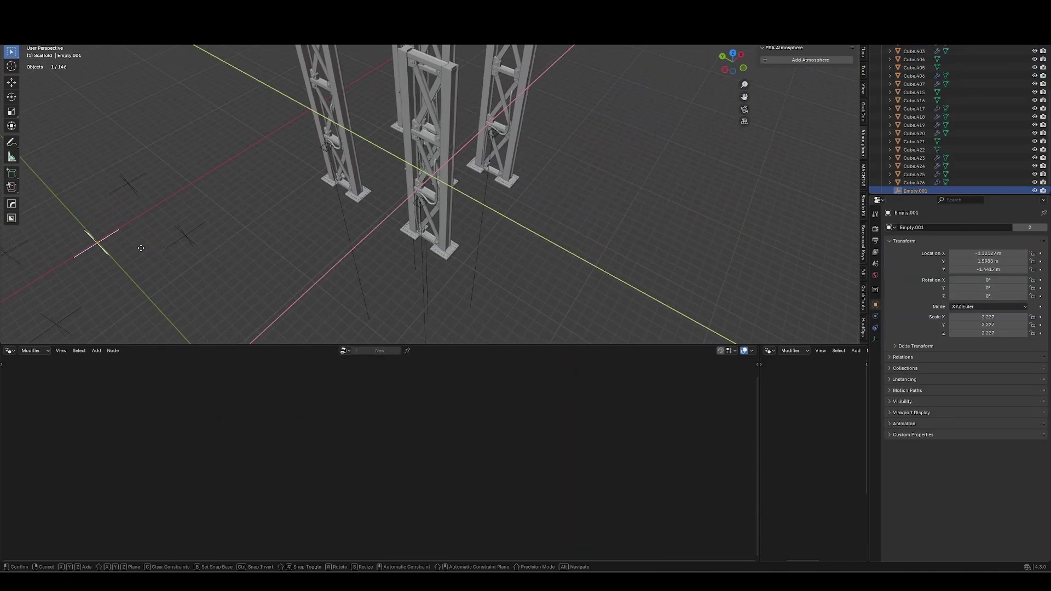
right_click(142, 249)
middle_click_drag(449, 159, 470, 158)
left_click(586, 109)
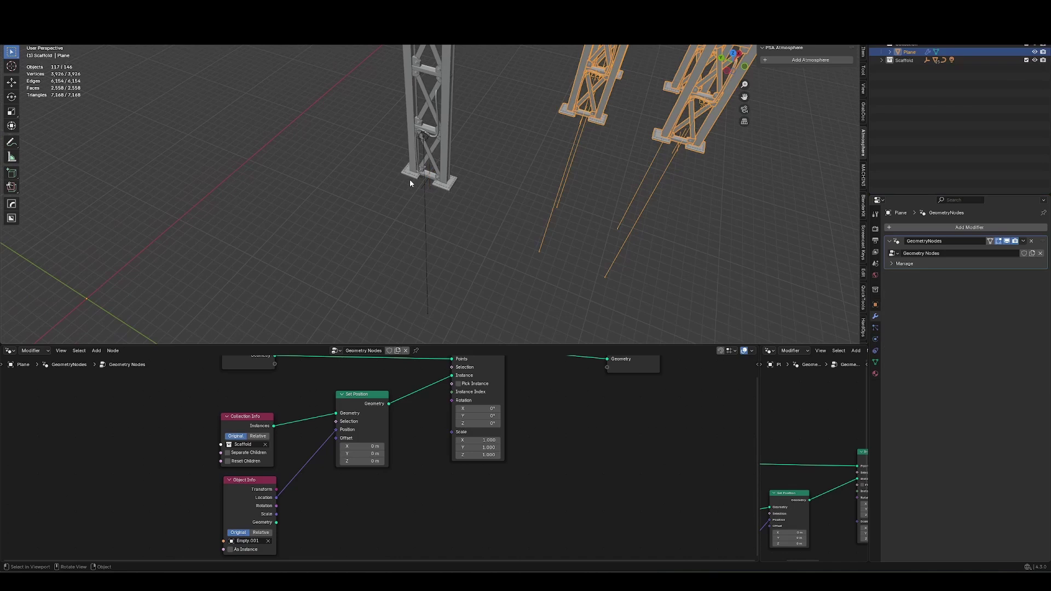
Insert a Vector Math node set to Multiply between Object Info's Location and Set Position's Position
scroll(505, 158, "down", 4)
middle_click_drag(551, 187, 509, 235)
key("shift+a")
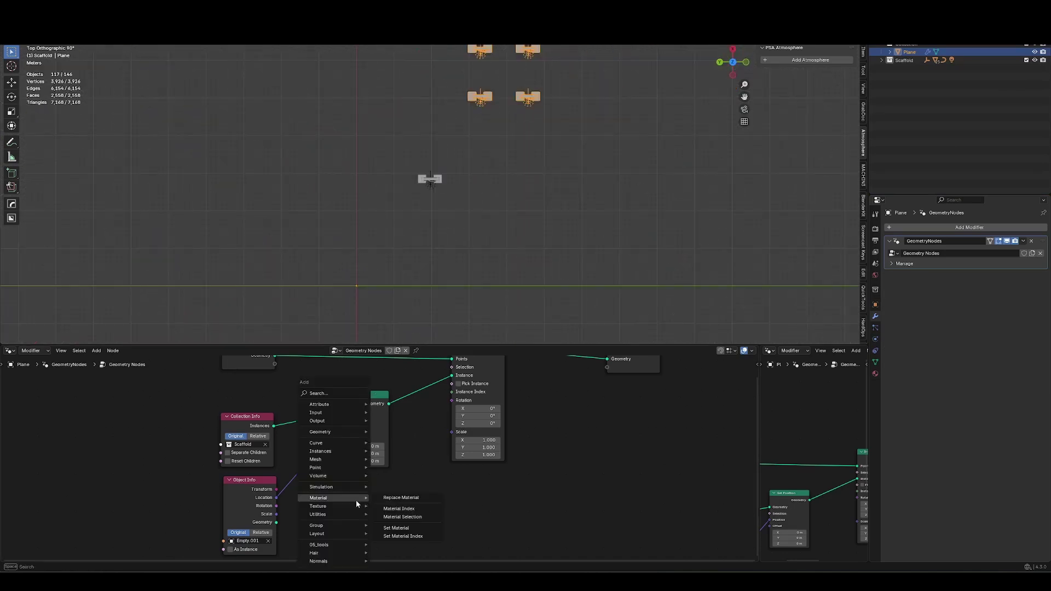
type("vector")
left_click(356, 501)
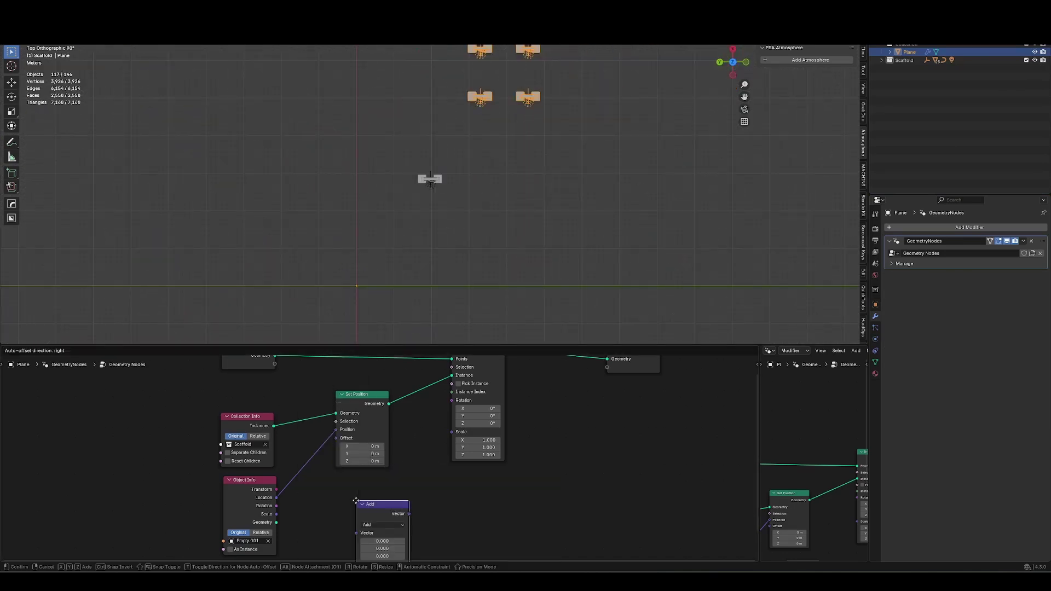
left_click(318, 472)
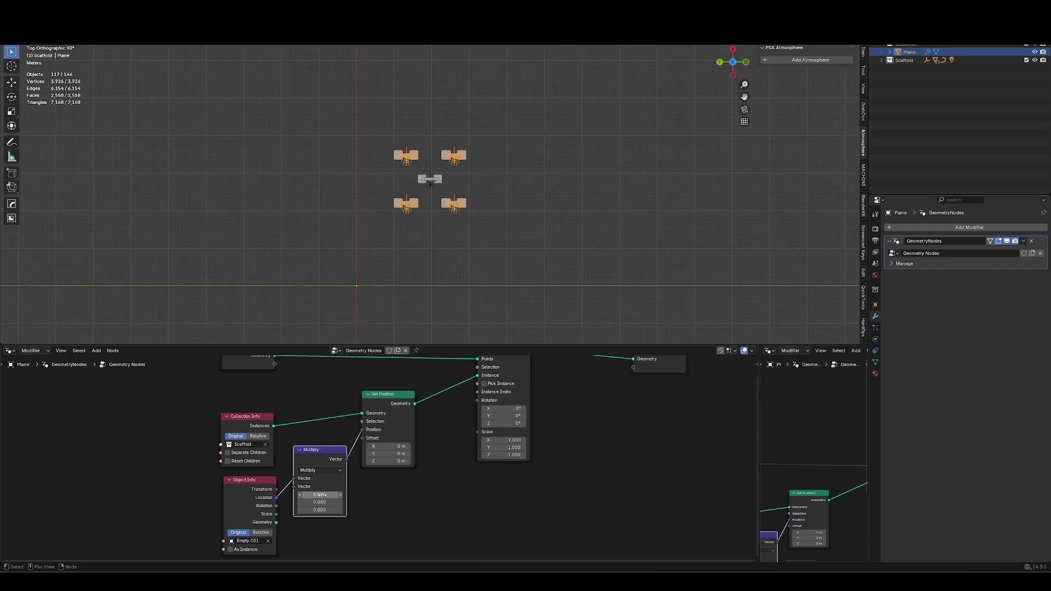
Set all three components of the Multiply node's second vector to -1
left_click_drag(323, 494, 324, 509)
type("-")
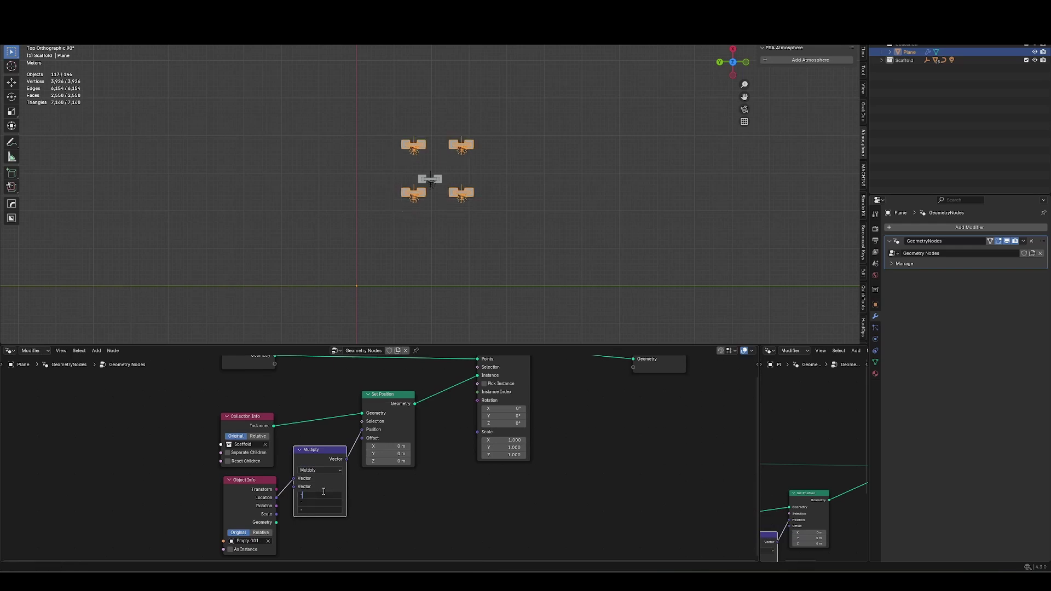
type("1")
key("Return")
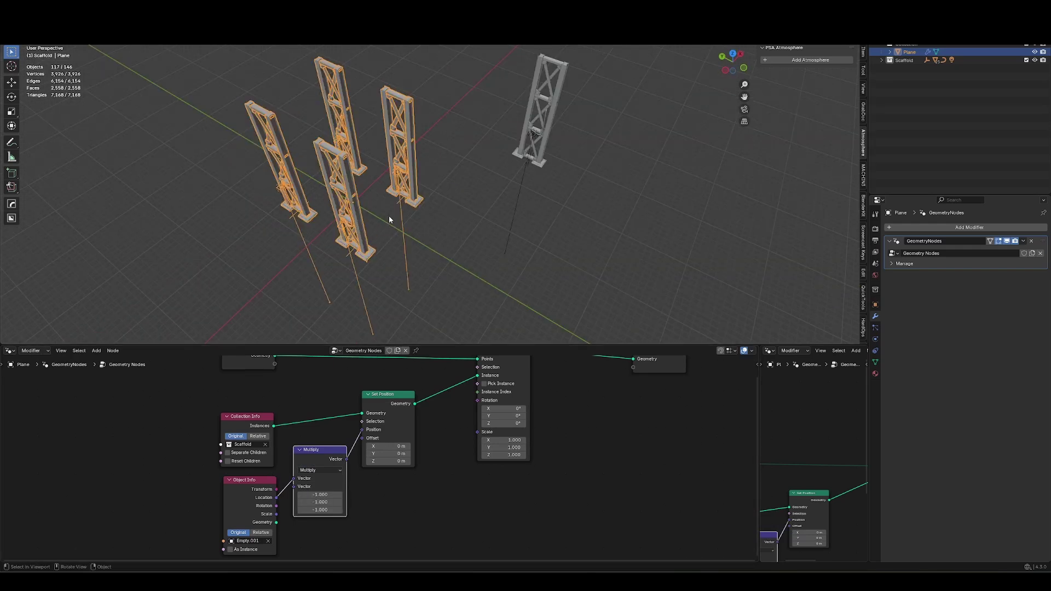
Select all objects grouped in the Scaffold collection and try moving them along Y
left_click(526, 162)
middle_click_drag(525, 163, 392, 81)
left_click_drag(385, 70, 501, 200)
left_click(452, 167)
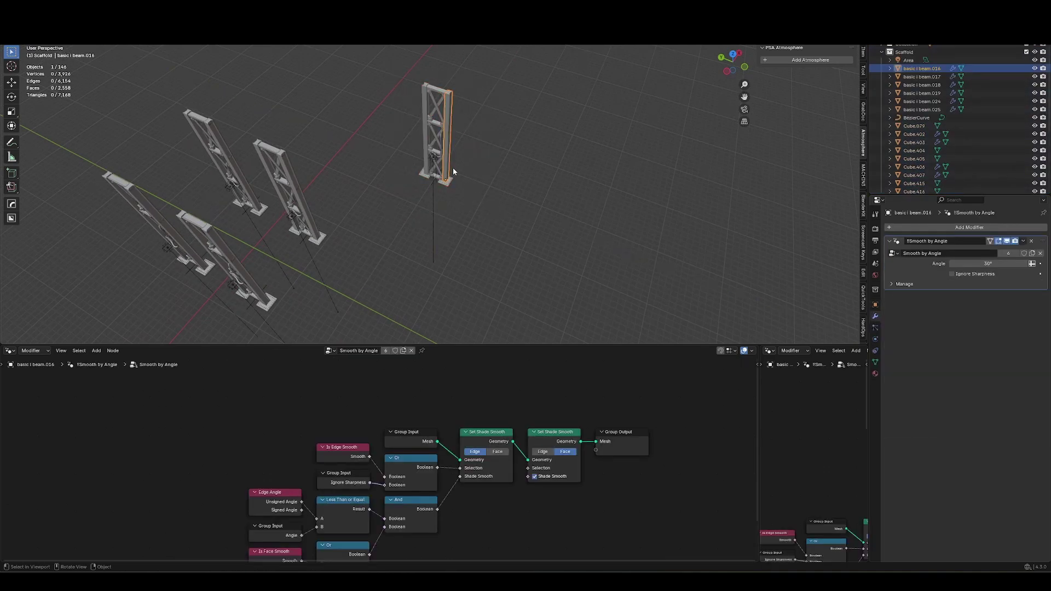
key("shift+g")
left_click(423, 214)
middle_click_drag(425, 212, 434, 232)
key("g")
key("y")
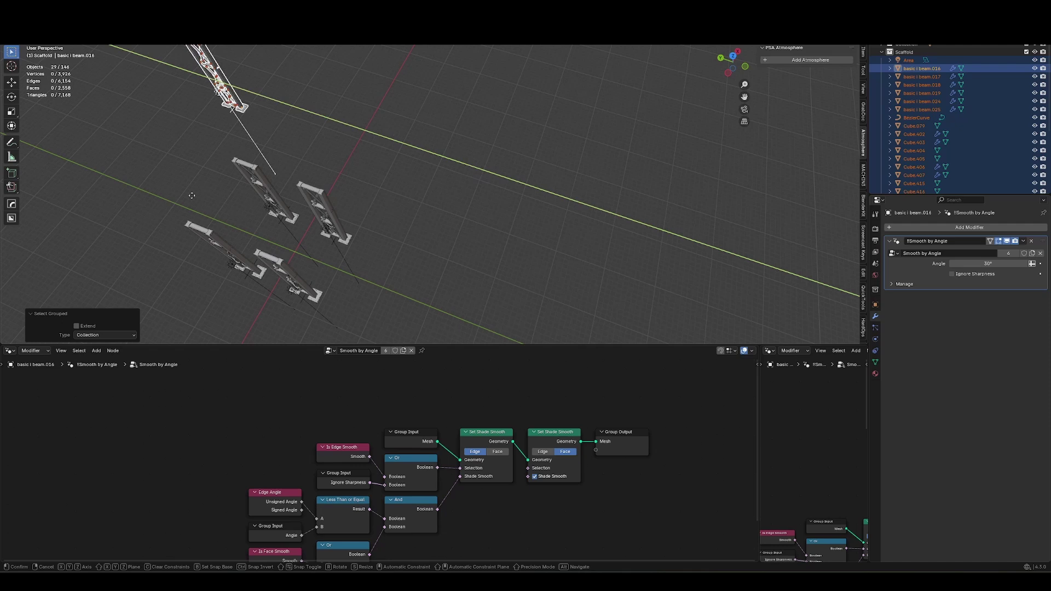
right_click(384, 249)
Try moving the empty at the source scaffold's base vertically along Z
middle_click_drag(383, 249, 467, 174)
left_click(467, 174)
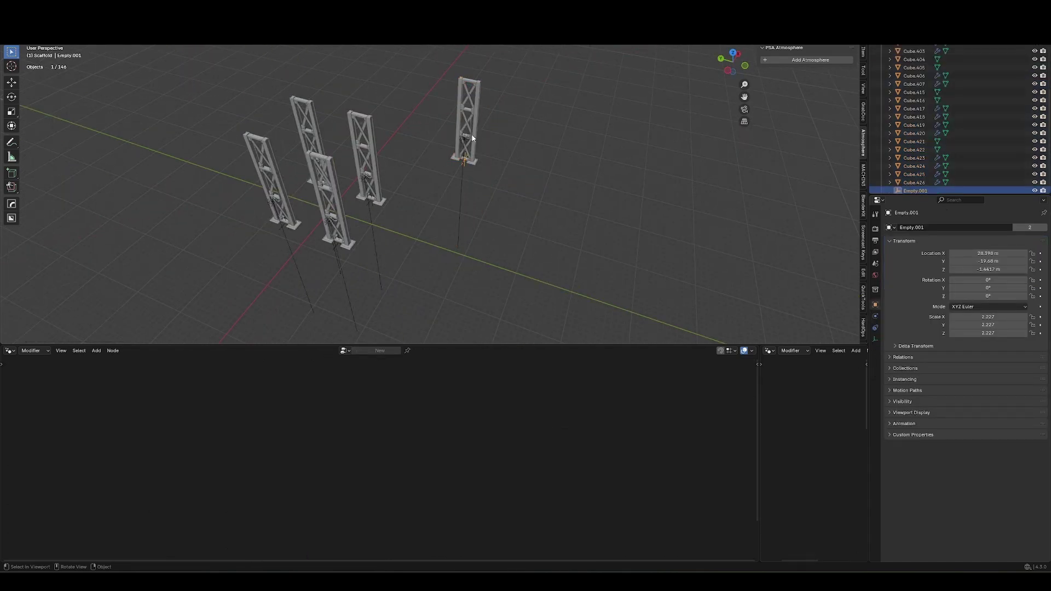
key("KP_Decimal")
middle_click_drag(471, 134, 526, 157)
scroll(429, 131, "down", 4)
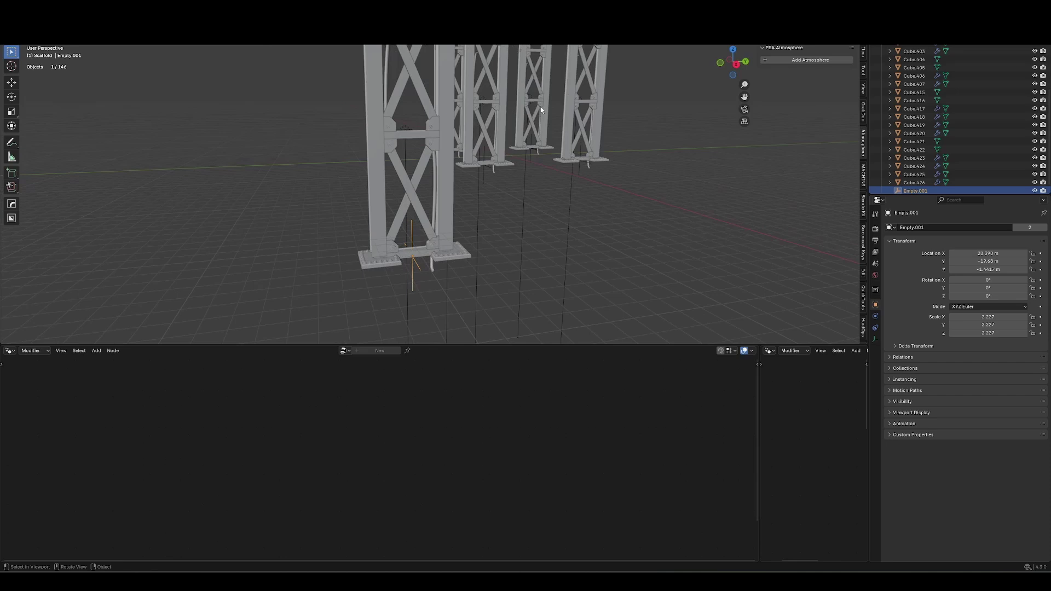
key("g")
key("z")
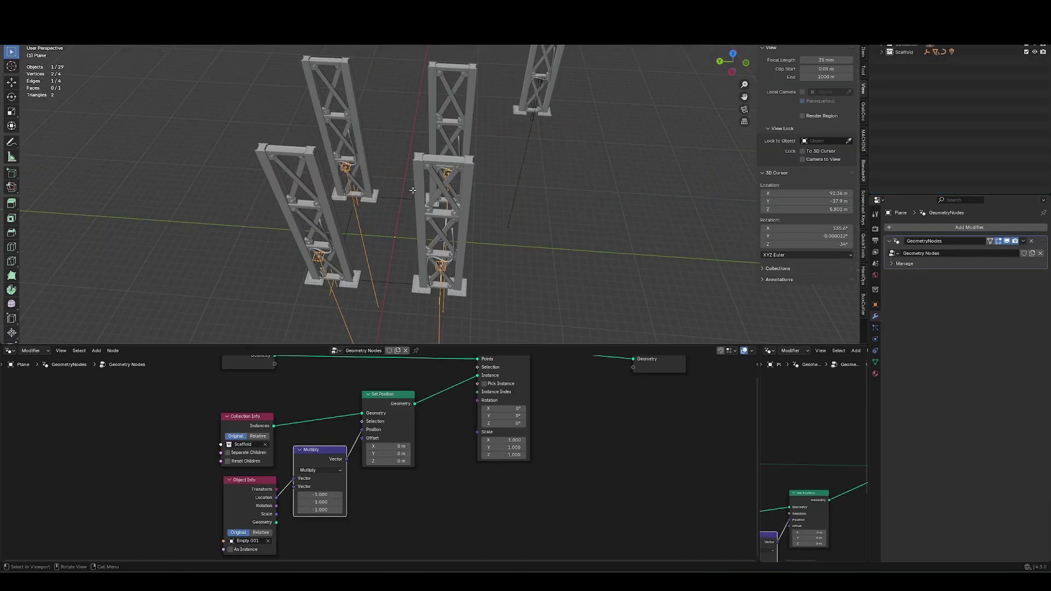
Move the plane's selected edge along Y and scale the whole plane up by about 3.6
mouse_move(476, 229)
middle_mouse_down()
mouse_move(499, 247)
mouse_move(329, 290)
mouse_move(363, 244)
mouse_move(470, 218)
middle_mouse_up()
key("g")
key("y")
left_click(230, 224)
key("s")
middle_click_drag(394, 178, 359, 207)
left_click(427, 183)
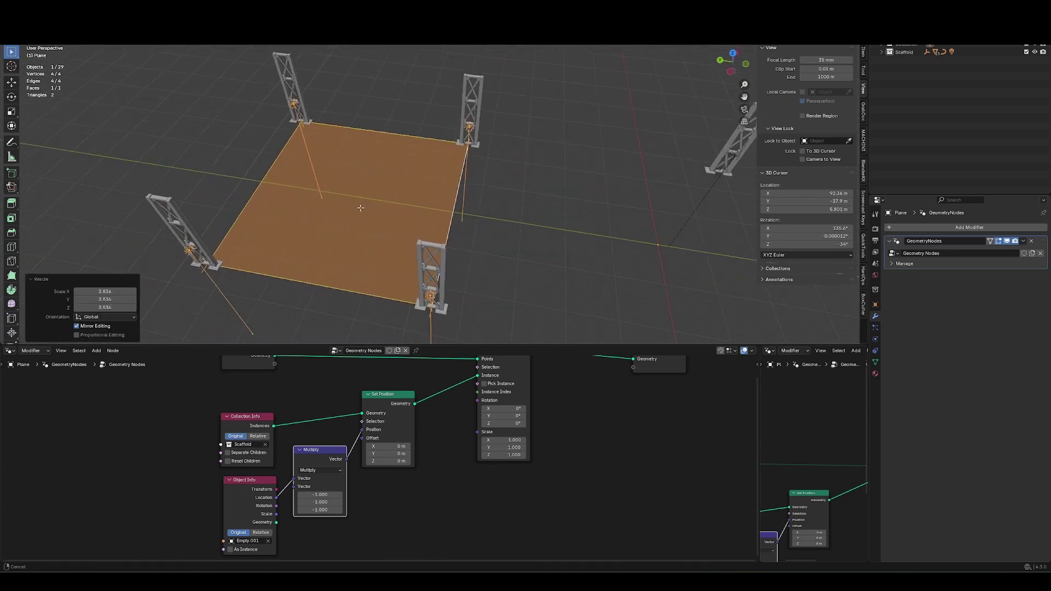
Subdivide the plane's face twice and leave Edit Mode
right_click(373, 205)
left_click(374, 206)
right_click(396, 197)
left_click(396, 197)
key("Tab")
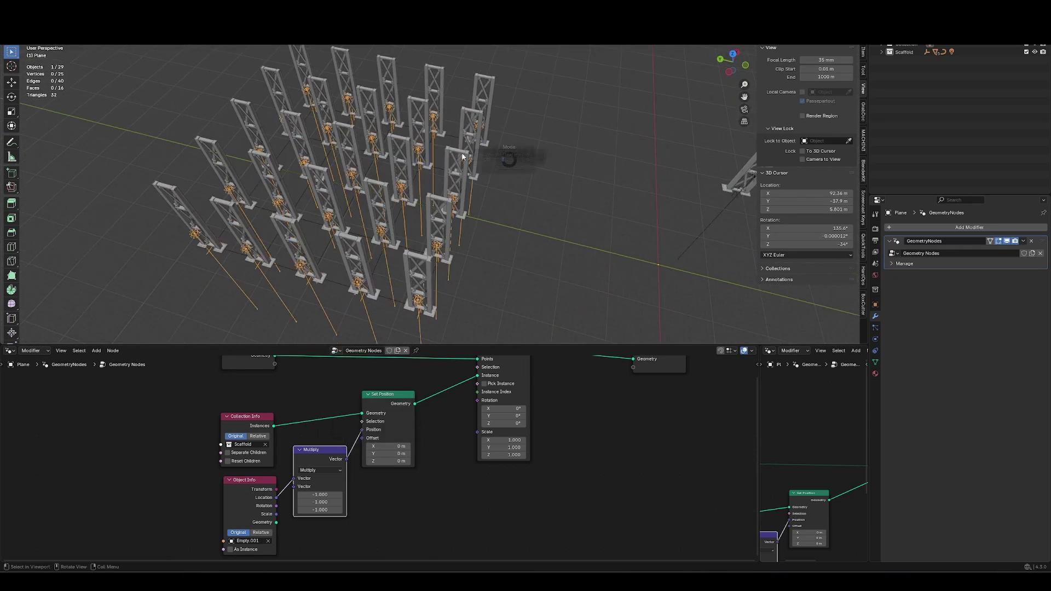
Duplicate the edge loop along one side of the plane about -38.8 m in X and scale the copy along Y
middle_click_drag(458, 203, 361, 187)
key("Tab")
left_click(377, 184, "alt")
key("shift+d")
key("x")
left_click(262, 191)
middle_click_drag(262, 192, 371, 185)
middle_click_drag(435, 219, 486, 249)
key("s")
key("y")
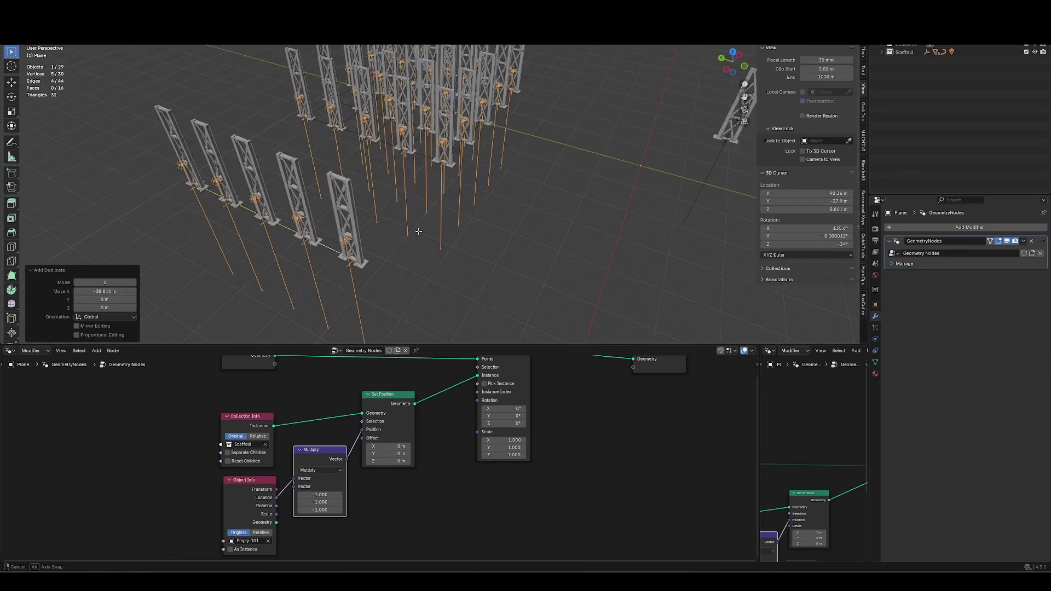
Move one vertex of the plane's single remaining edge and rotate the whole edge slightly around Z
key("g")
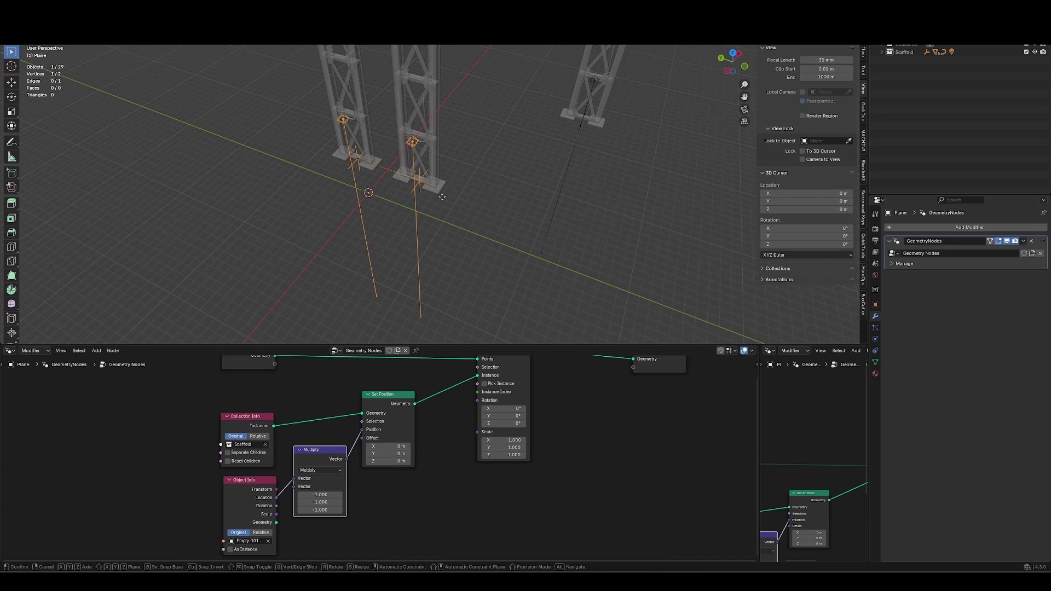
left_click(365, 152)
middle_click_drag(416, 183, 429, 209)
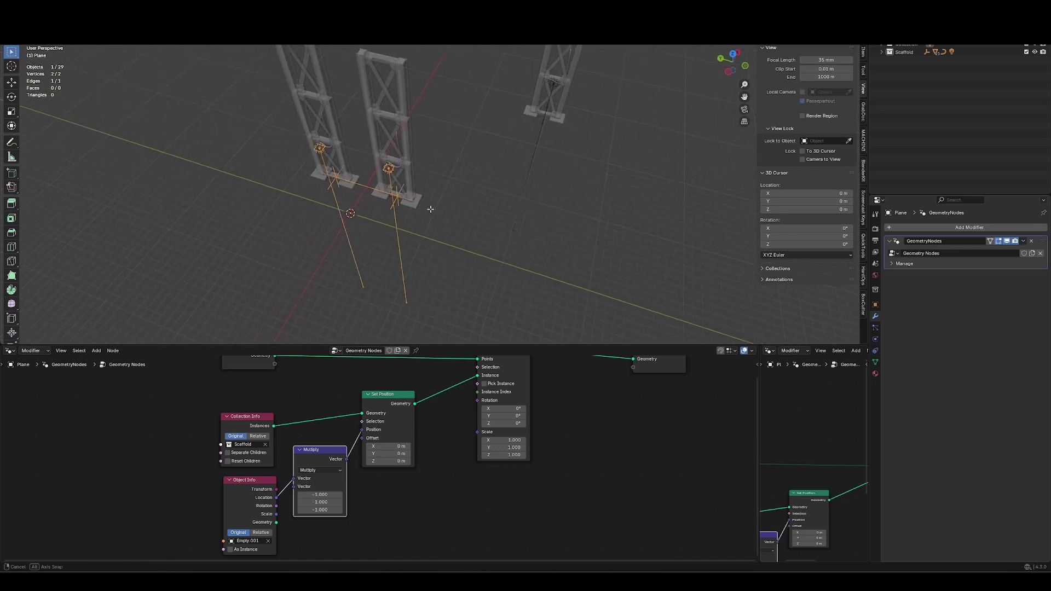
key("a")
key("r")
key("z")
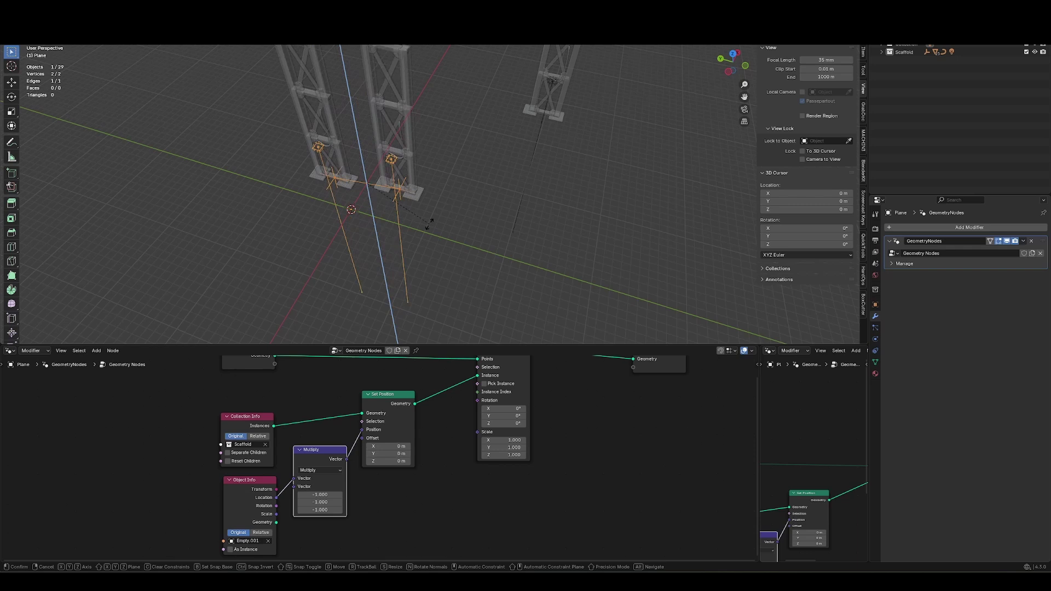
left_click(456, 237)
Insert Mesh to Curve and Curve to Points nodes between Group Input and Instance on Points
key("Home")
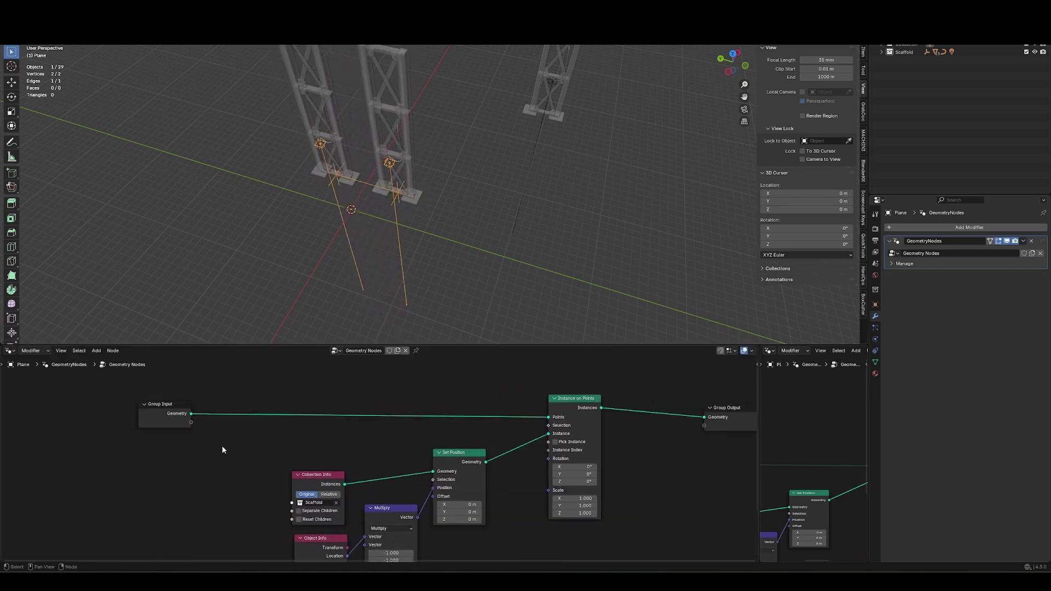
key("shift+a")
type("mesh to")
key("Return")
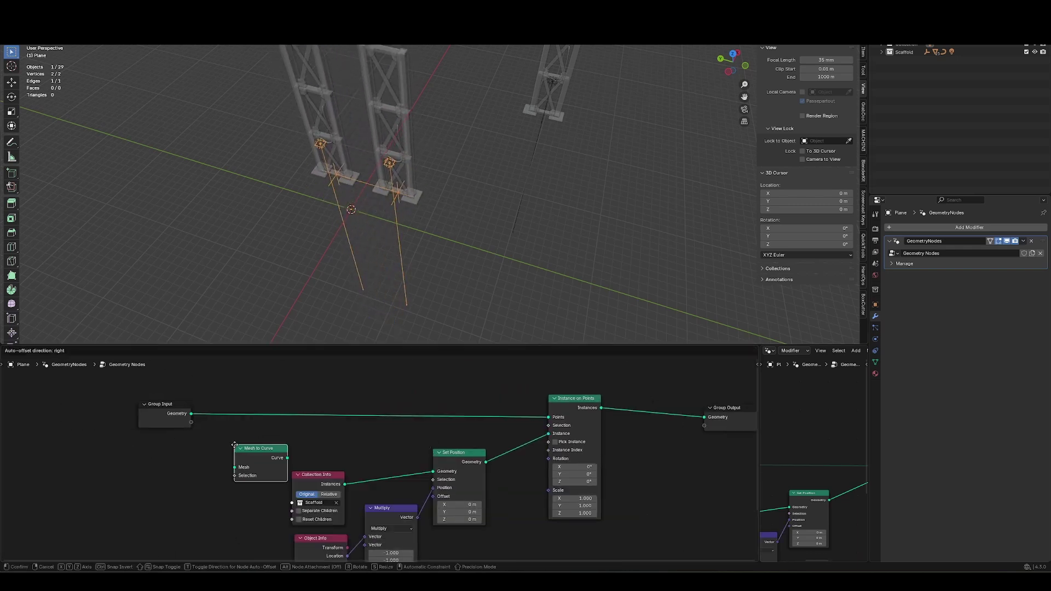
left_click(205, 404)
key("shift+a")
type("curve to")
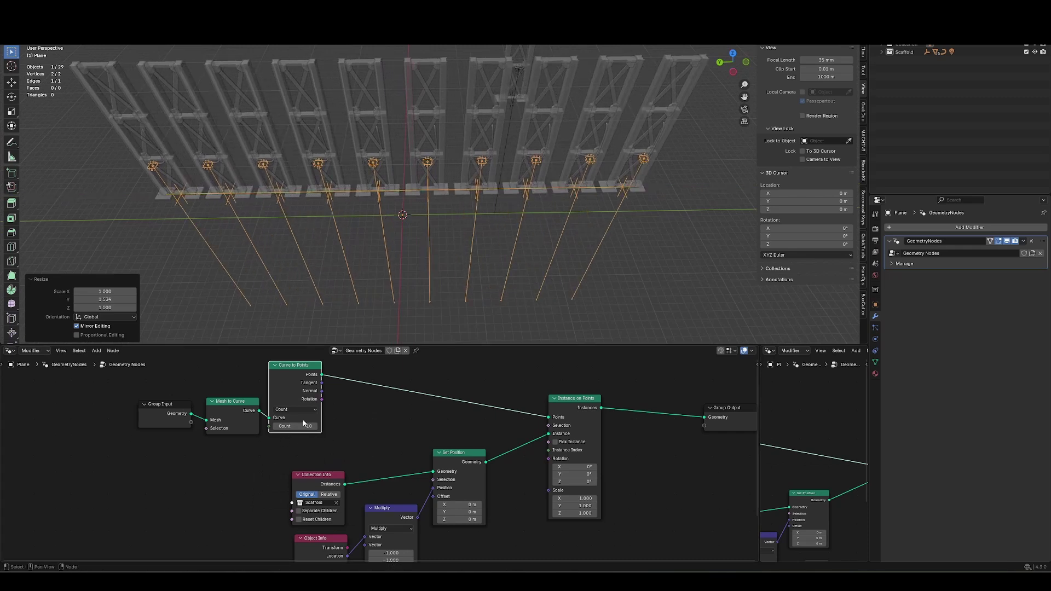
Lengthen the plane's edge by scaling it along Y
mouse_move(298, 424)
left_mouse_down()
mouse_move(317, 426)
mouse_move(282, 426)
mouse_move(294, 430)
left_mouse_up()
key("s")
key("y")
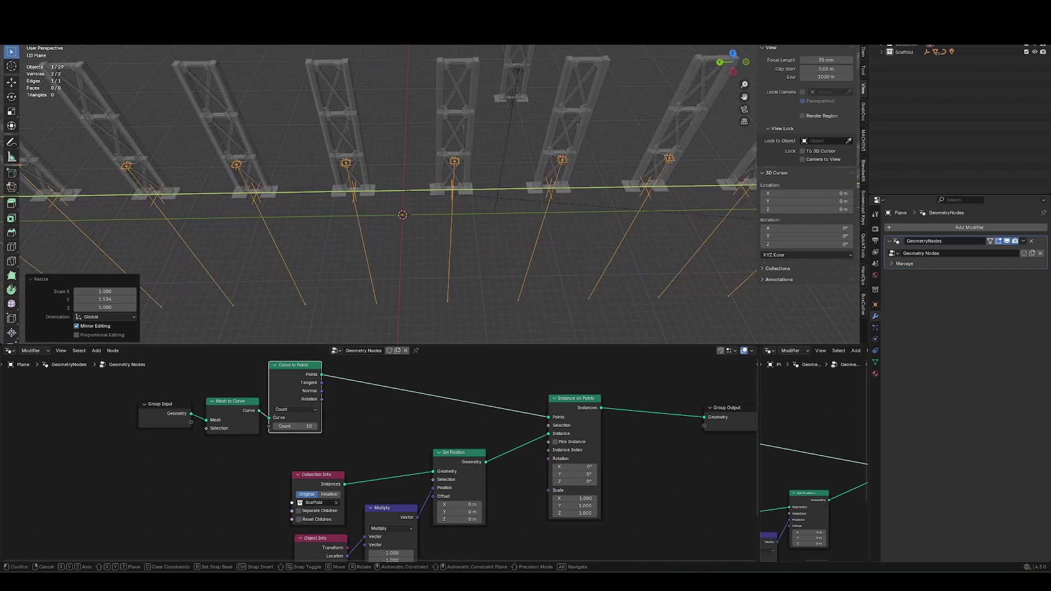
key("Return")
Switch the Curve to Points node to Length mode with a length of 8 m
left_click(296, 409)
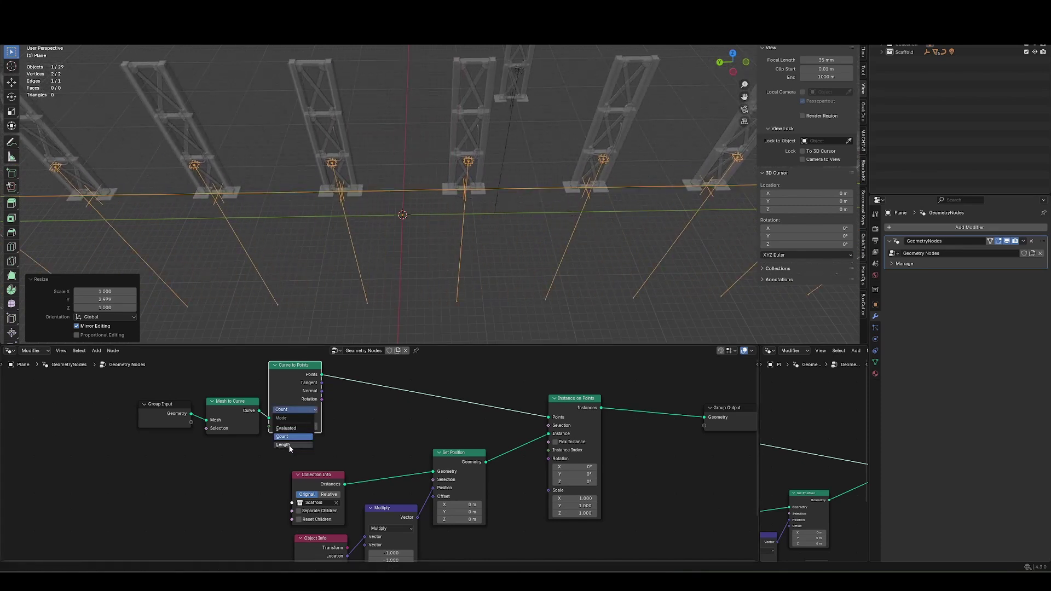
left_click(288, 445)
left_click_drag(290, 425, 295, 426)
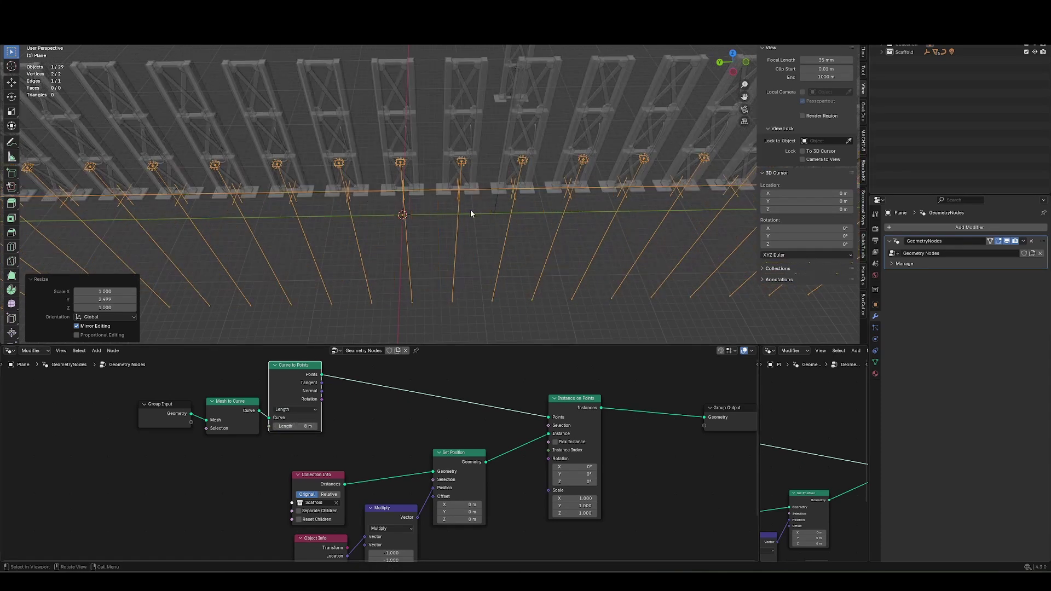
Select one end vertex of the edge and move it about -14 m along Y
scroll(470, 214, "down", 5)
left_click(678, 230)
middle_click_drag(678, 233, 471, 241, "shift")
key("g")
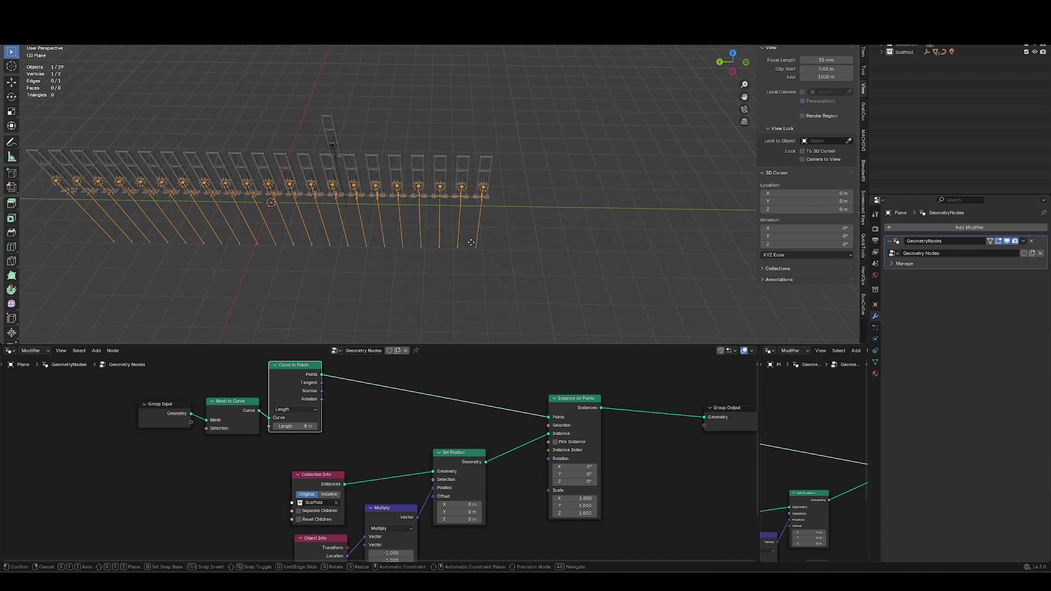
key("y")
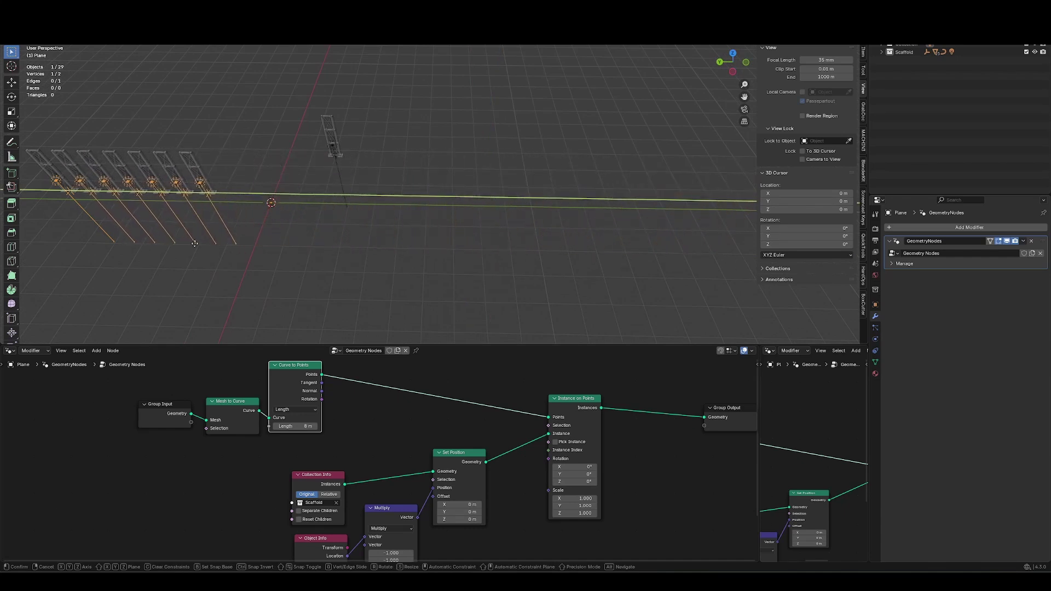
left_click(487, 245)
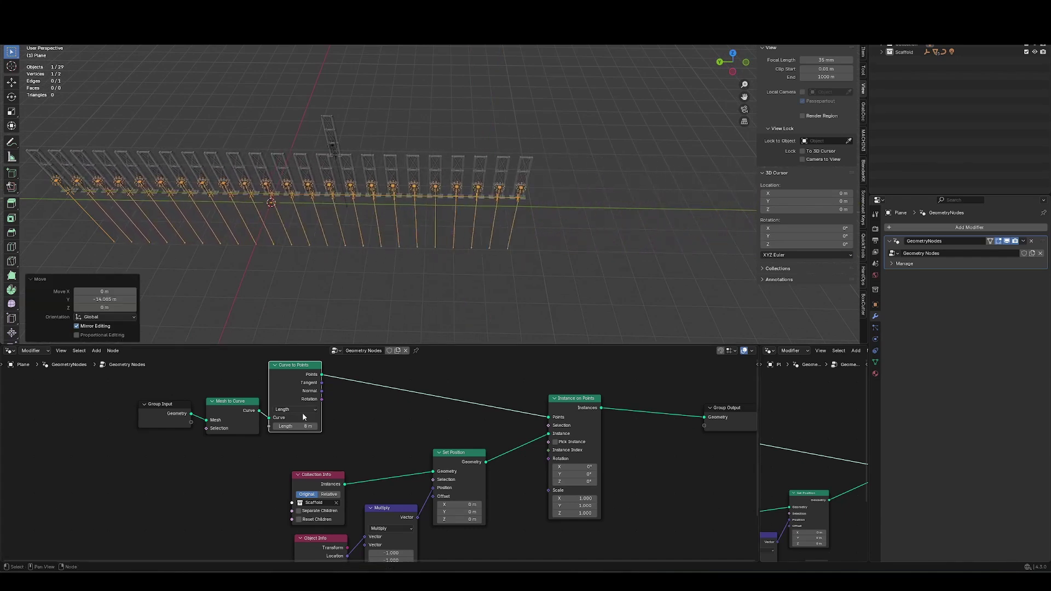
Switch Curve to Points to Count mode and extend the edge by moving its end vertex along Y
left_click(302, 411)
left_click(300, 428)
key("g")
key("y")
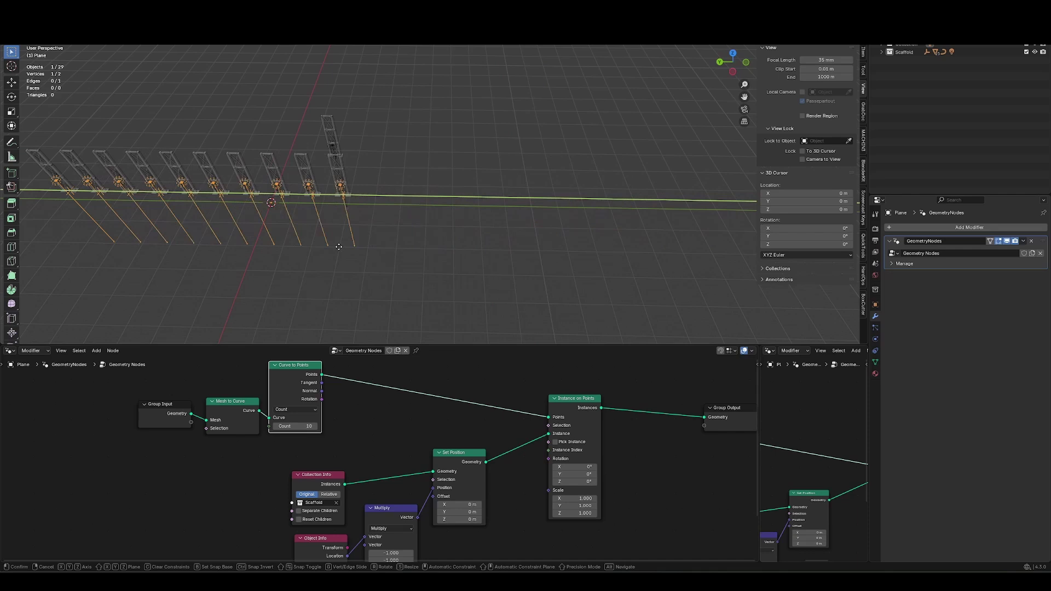
left_click(598, 252)
Make room beside Set Position and add an Align Rotation to Vector node with its Vector fed by Curve to Points' Normal
middle_click_drag(464, 458, 395, 465)
mouse_move(395, 465)
left_mouse_down()
mouse_move(400, 493)
mouse_move(397, 484)
left_mouse_up()
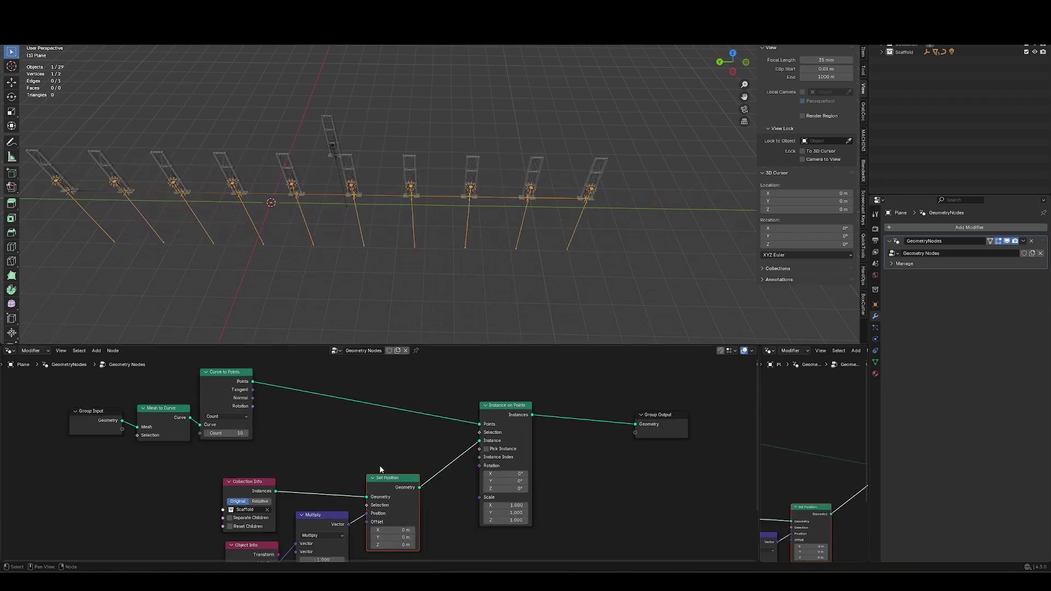
left_click_drag(253, 398, 310, 425)
type("align")
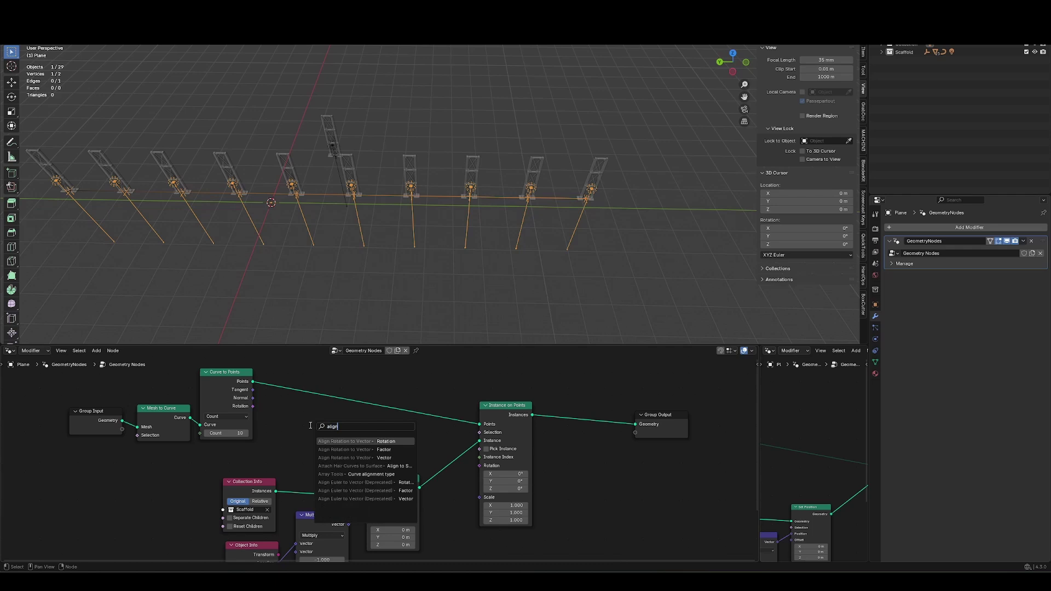
key("Down")
key("Down")
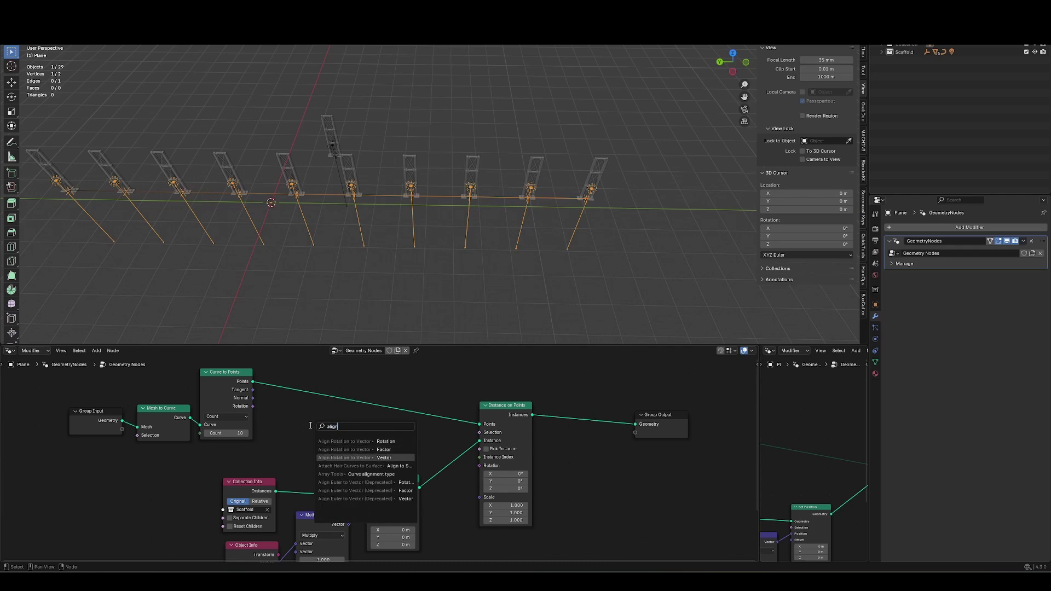
key("Return")
left_click(365, 418)
Connect the align node's Rotation to Instance on Points' Rotation and set its alignment axis to X
left_click_drag(420, 422, 484, 424)
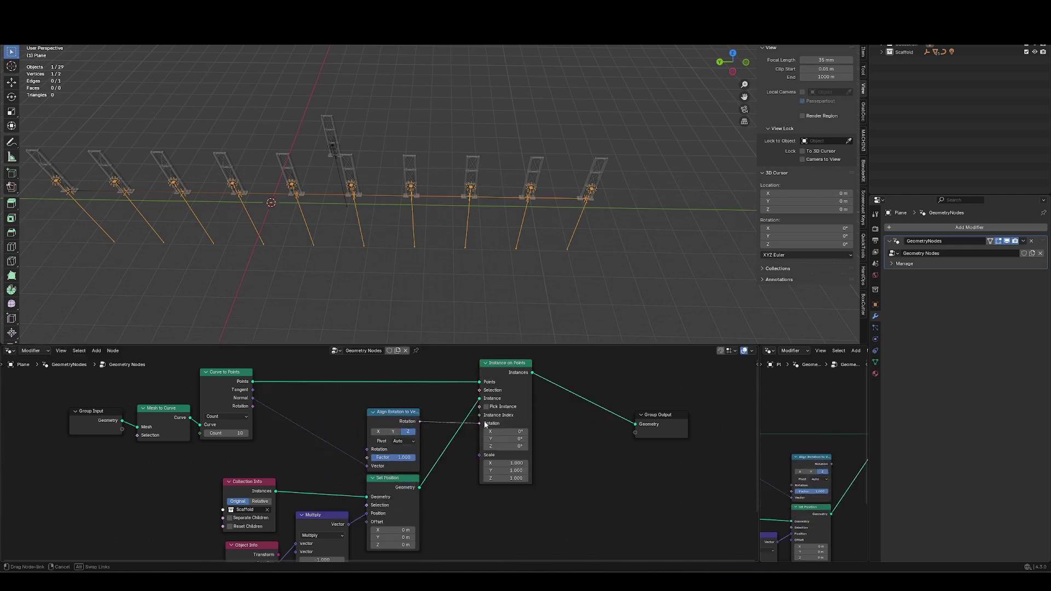
left_click(394, 432)
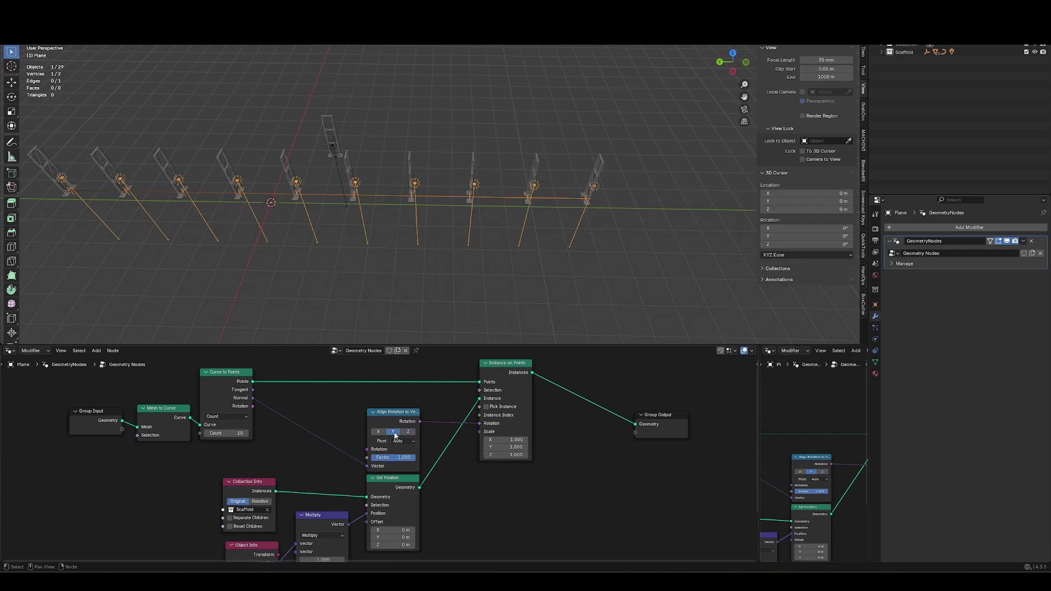
left_click(379, 432)
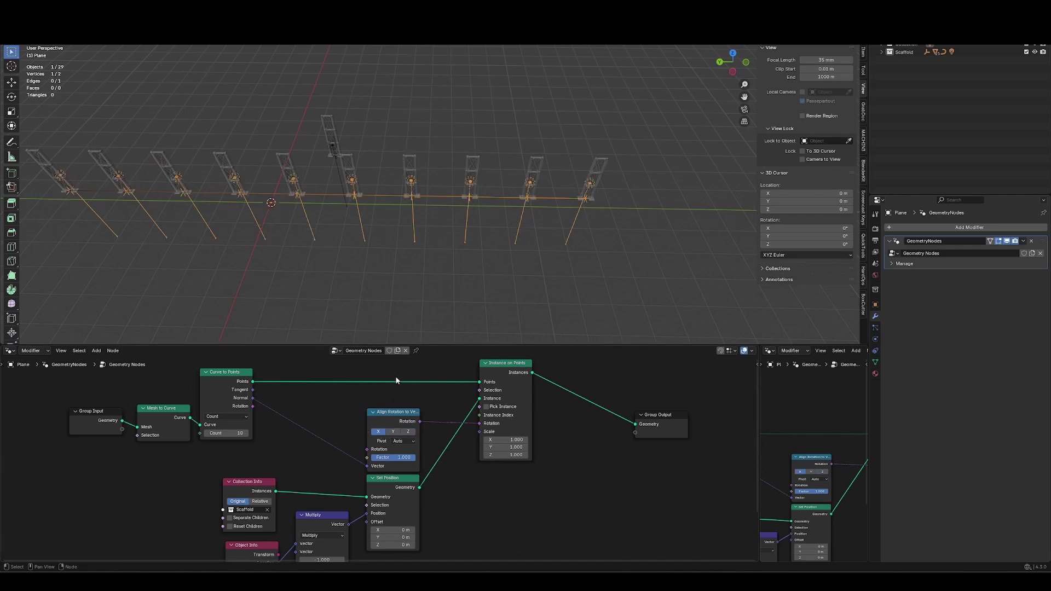
Try rotating the whole edge around Z
key("a")
key("r")
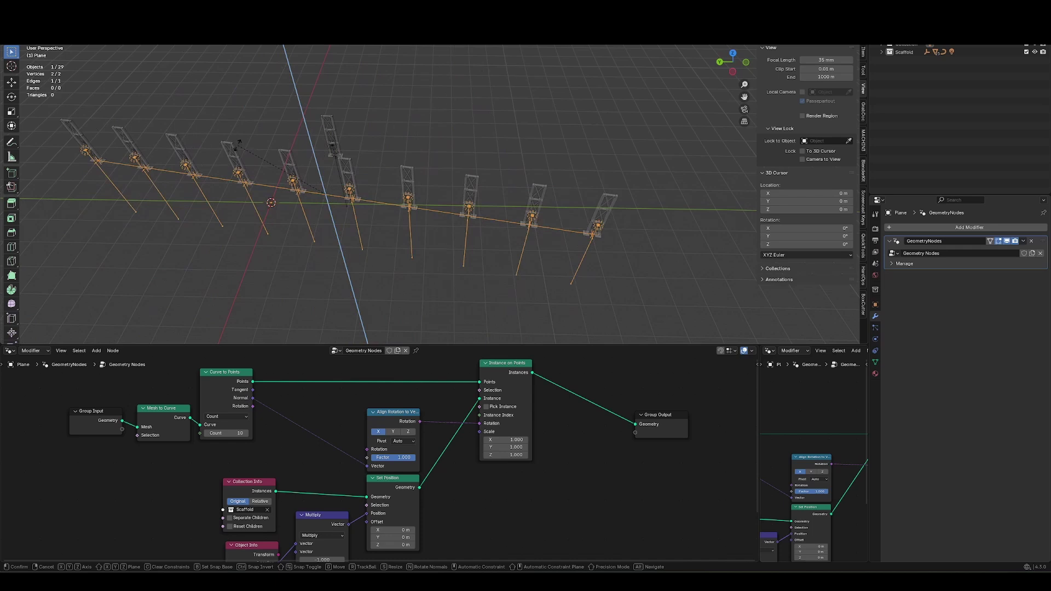
right_click(486, 256)
Scale the whole edge down to about a third of its size and move its end vertex slightly along Y
key("s")
left_click(427, 228)
middle_click_drag(422, 226, 468, 200, "shift")
scroll(469, 200, "up", 1)
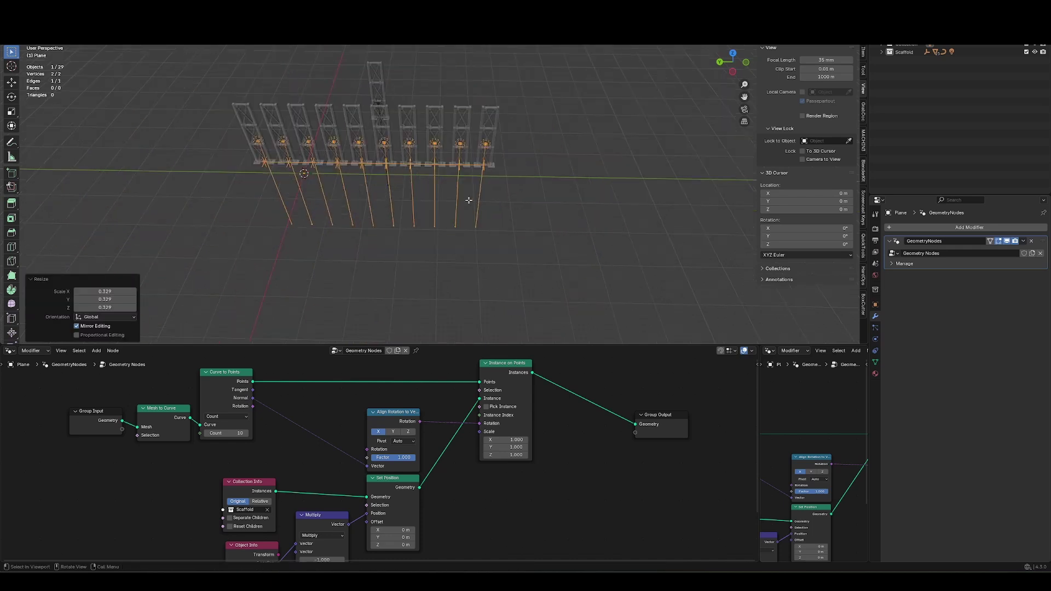
left_click_drag(529, 129, 479, 187)
key("g")
middle_click_drag(477, 212, 446, 224)
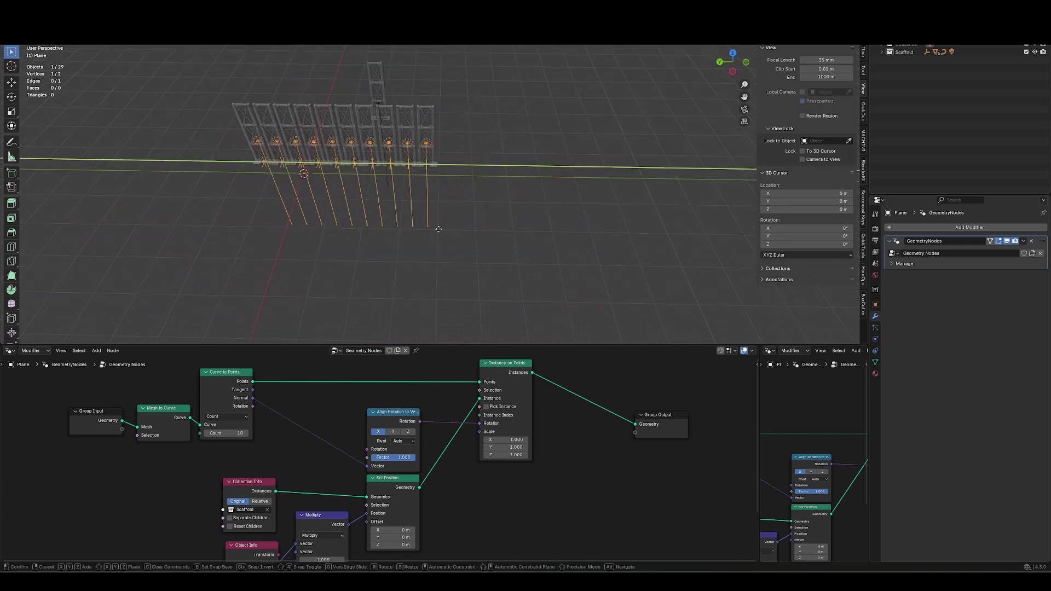
left_click(470, 267)
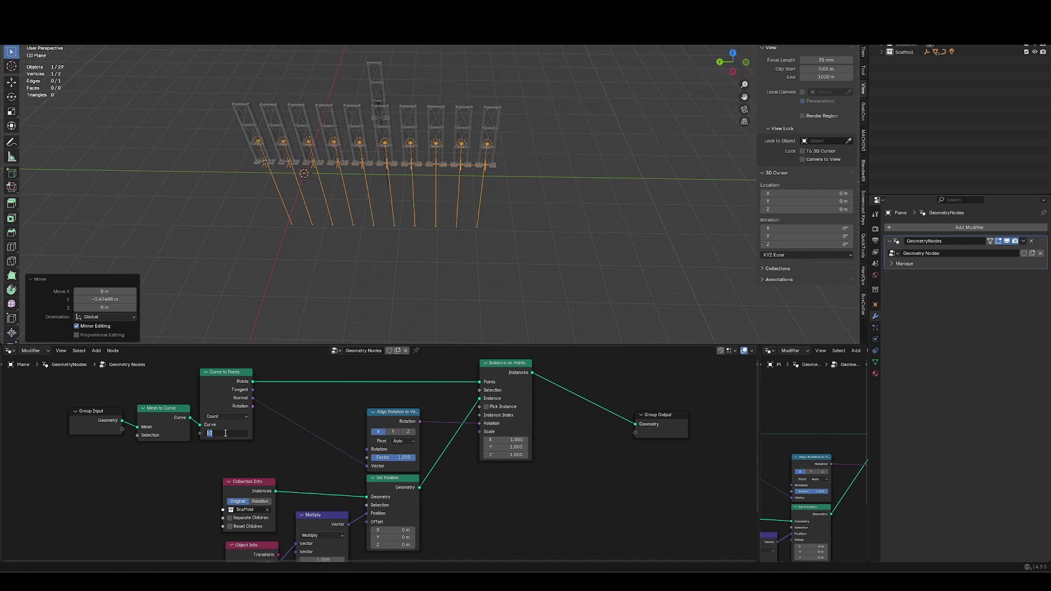
Set the Curve to Points node's Count to 1
type("1")
key("Return")
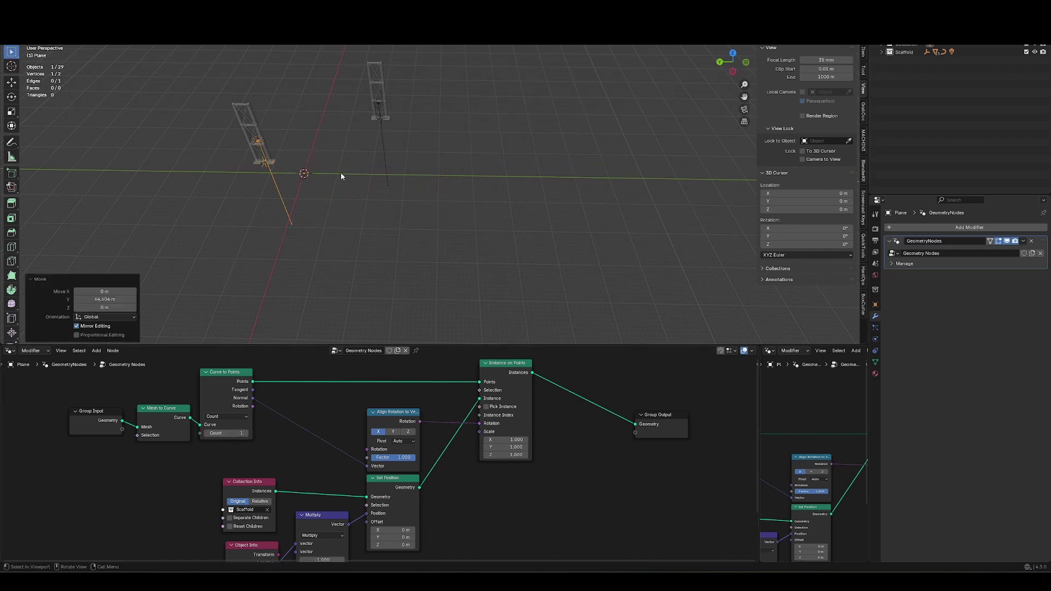
Try moving a vertex of the short edge beneath the single scaffold instance
key("KP_Decimal")
scroll(340, 176, "up", 10)
middle_click_drag(469, 202, 495, 199)
left_click(495, 199)
key("g")
middle_click(445, 214)
right_click(446, 217)
scroll(453, 252, "down", 7)
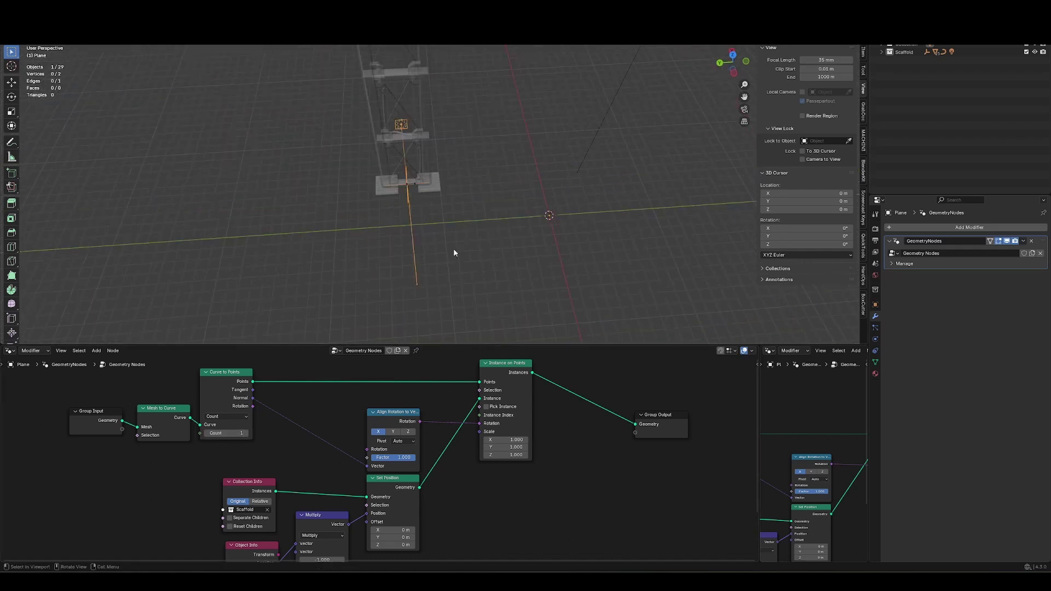
middle_click_drag(524, 246, 307, 264)
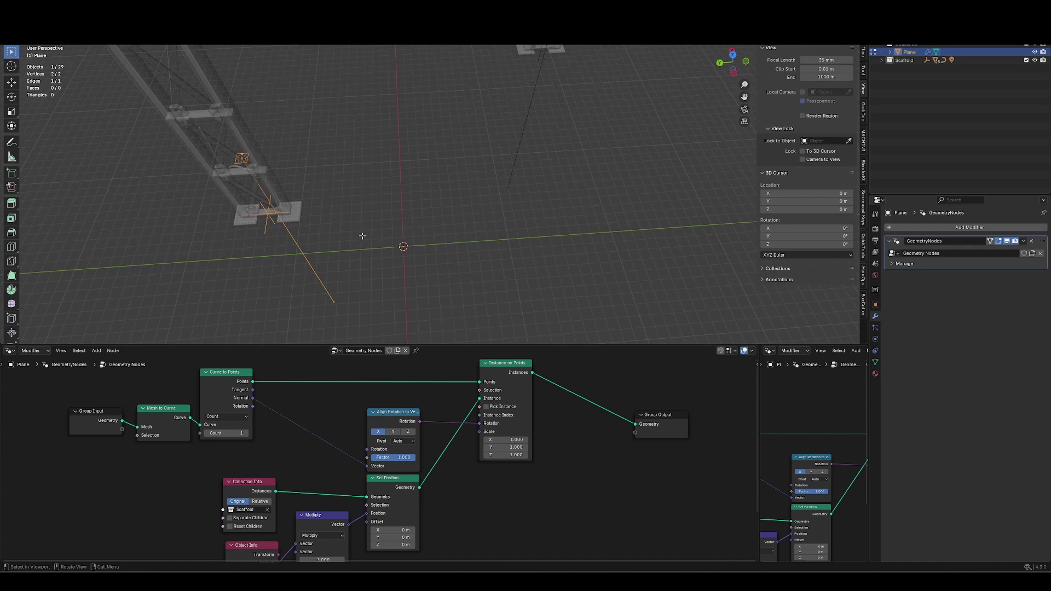
Duplicate the edge about -15.6 m along Y and repeat the duplication three times to make a row of scaffolds
middle_click_drag(333, 203, 344, 238, "ctrl")
key("shift+d")
key("y")
left_click(441, 247)
middle_click_drag(441, 246, 450, 228)
key("shift+r")
key("shift+r")
key("shift+r")
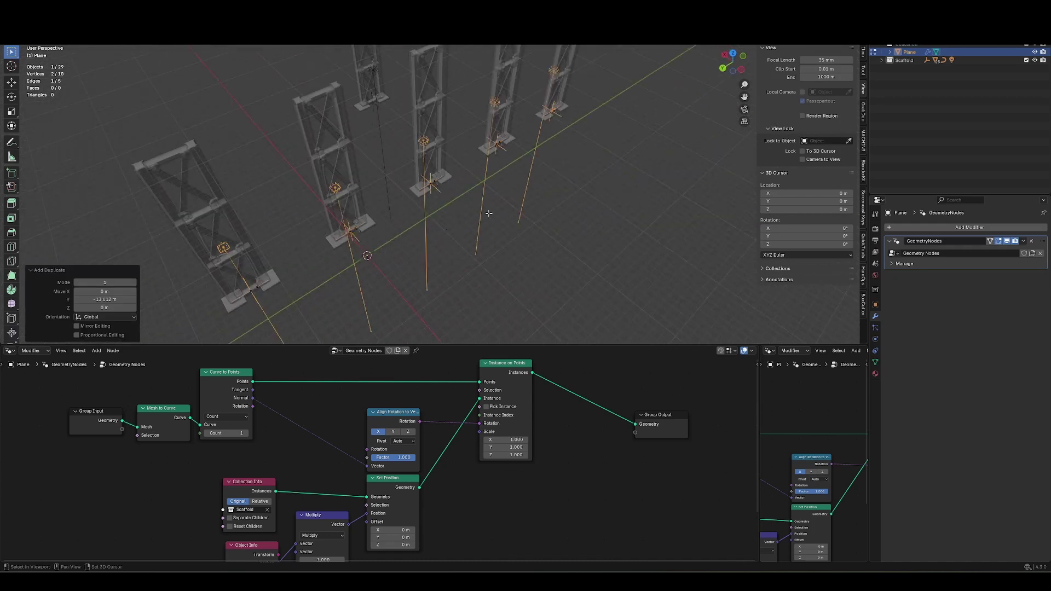
Duplicate the row's last edge in the XY plane by about -10 m in X and -5.8 m in Y, and rotate the copy around Z
middle_click_drag(670, 145, 459, 217, "shift")
key("shift+d")
key("shift+z")
left_click(555, 190)
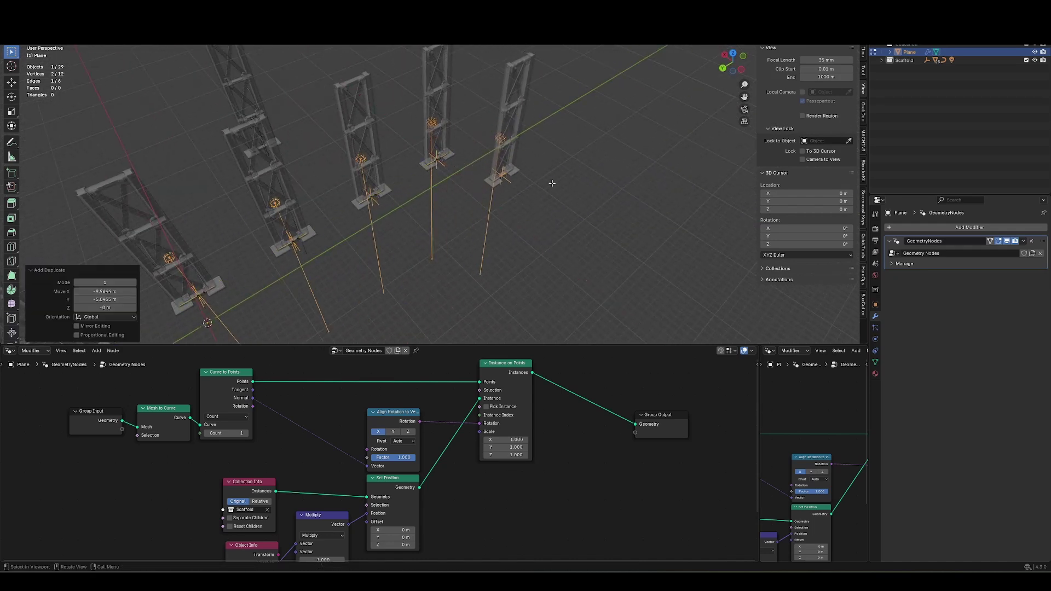
key("r")
key("z")
left_click(552, 183)
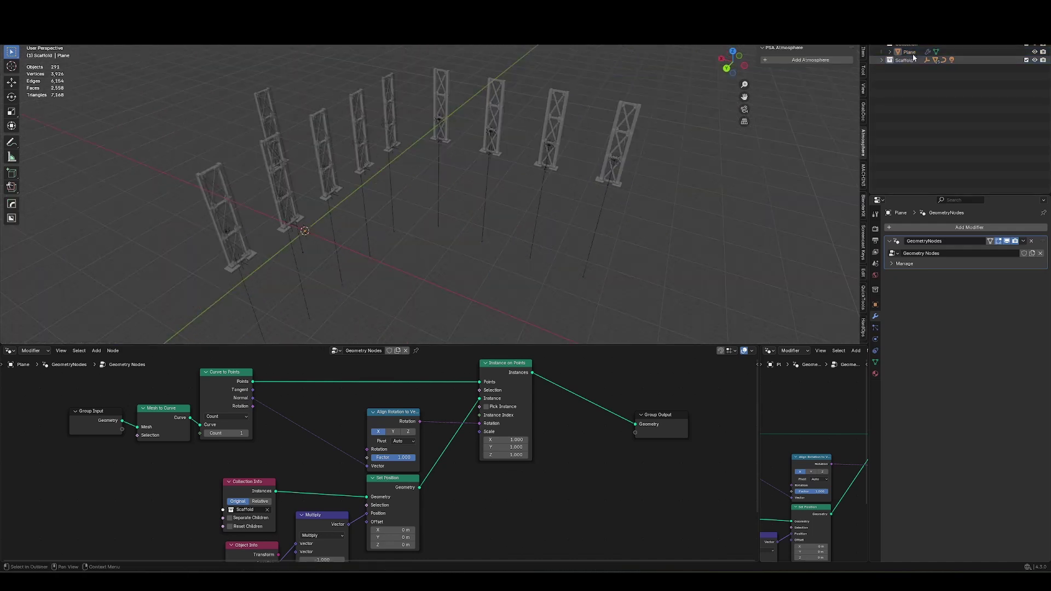
Select the Plane object and inspect its scaffold instances and their lighting from different angles
left_click(911, 54)
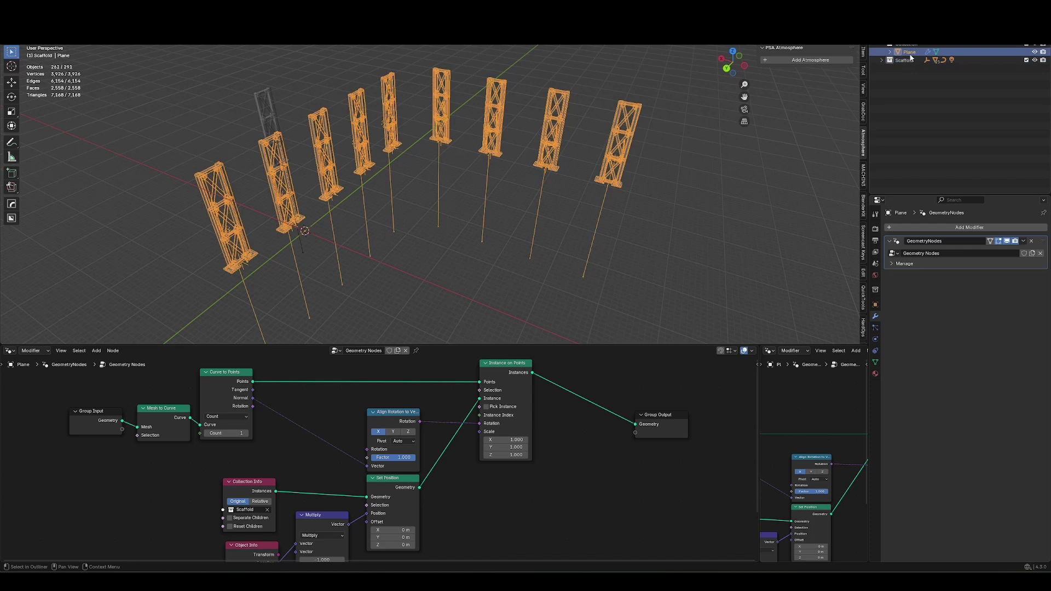
middle_click_drag(520, 169, 463, 183)
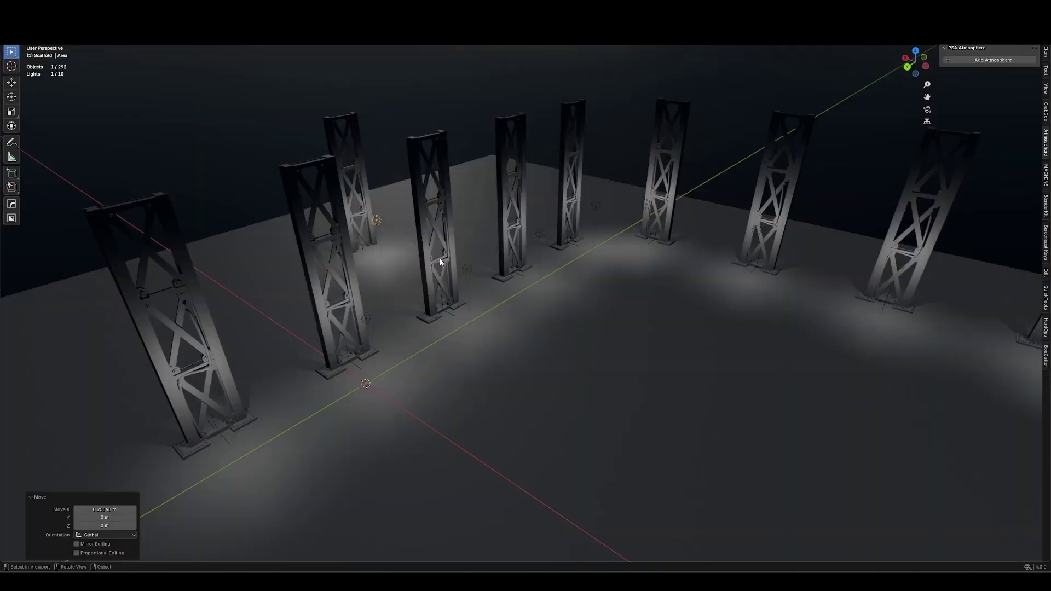
middle_click_drag(438, 258, 323, 209)
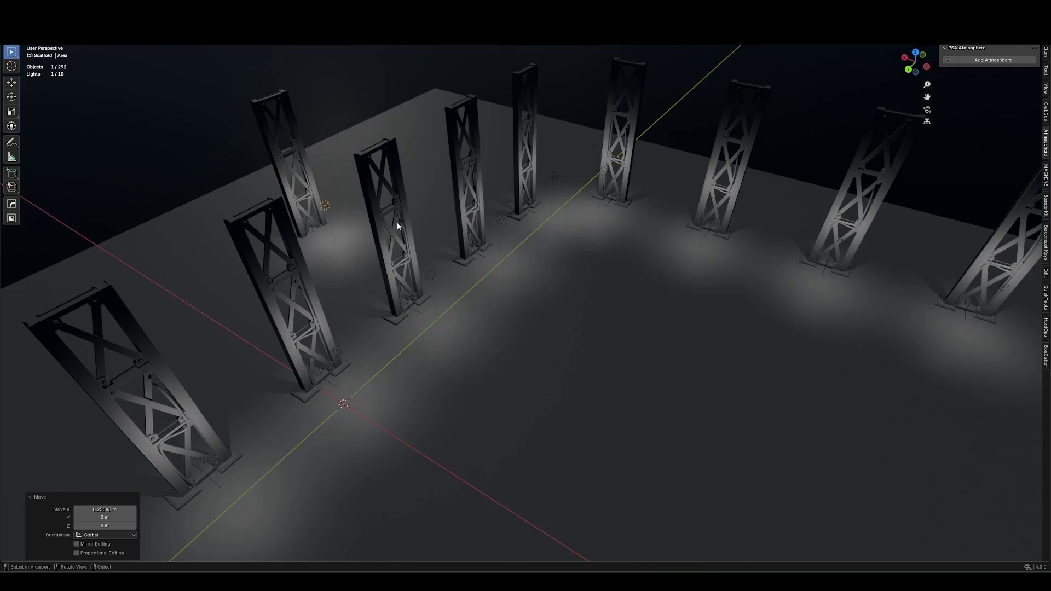
Undo the last move of the area light and try moving it along X
middle_click_drag(397, 225, 392, 218)
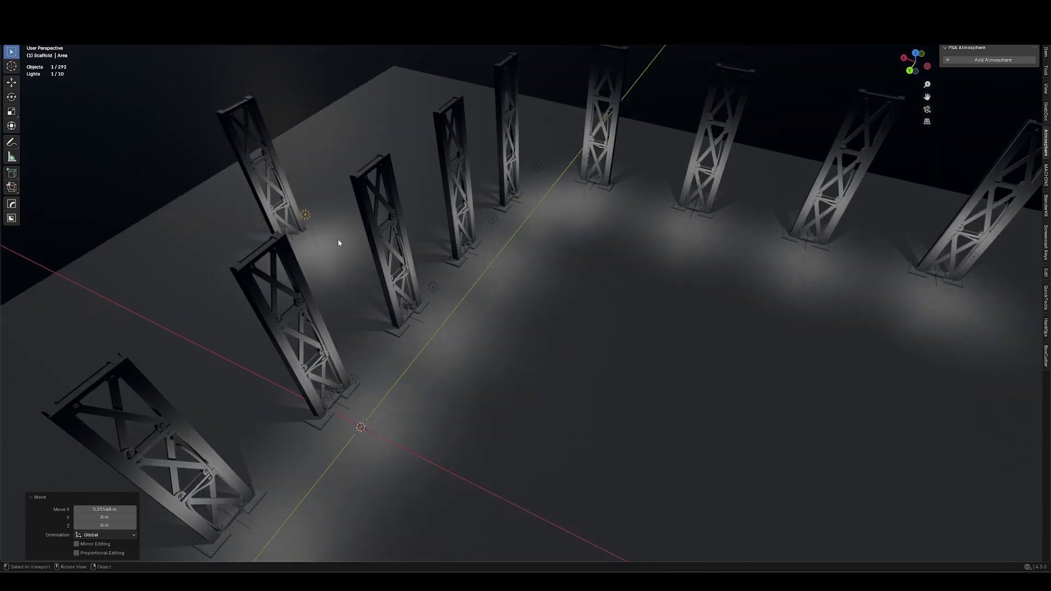
key("ctrl+z")
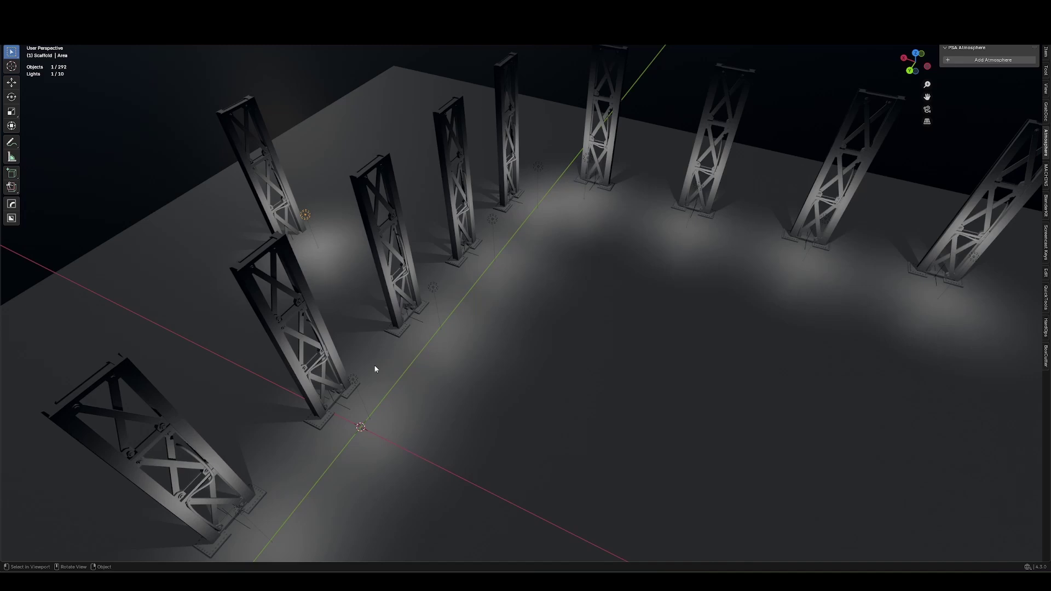
middle_click_drag(375, 368, 408, 353)
key("g")
key("x")
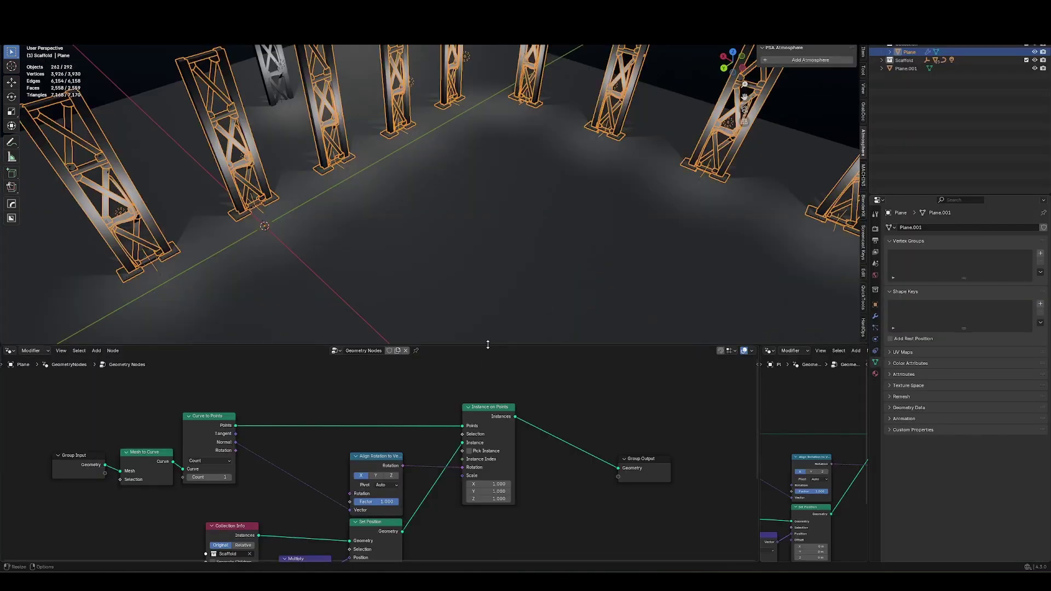
Enlarge the node editor area and switch the Curve to Points node's mode from Count to Length
left_click_drag(487, 344, 490, 319)
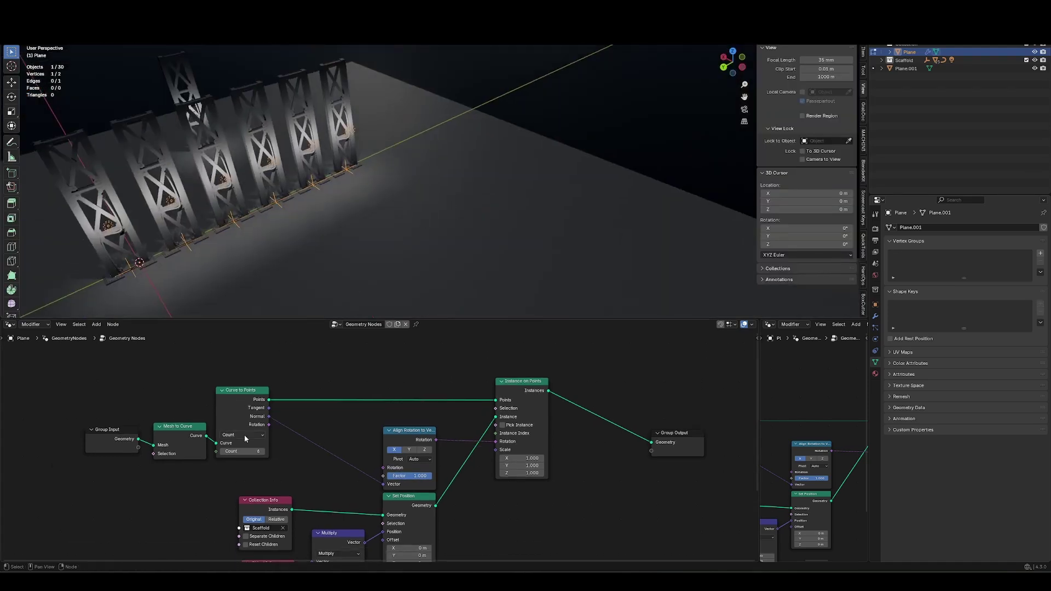
left_click(244, 435)
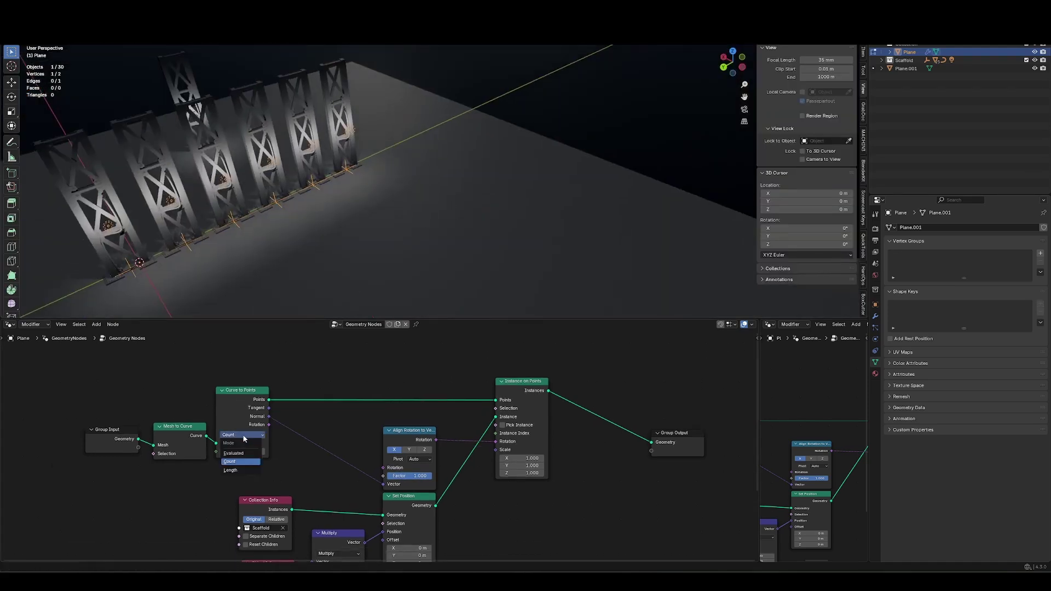
left_click(236, 472)
scroll(304, 235, "up", 3)
middle_click_drag(308, 218, 400, 190, "shift")
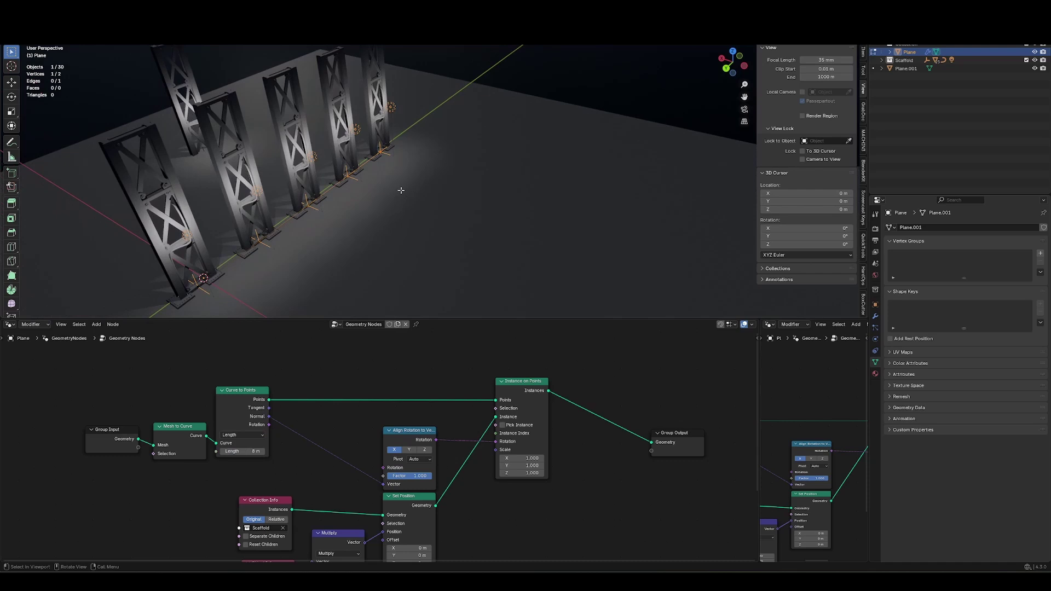
Extrude the path's end vertex about -20.7 m along X, and extrude the new end vertex along Y
key("e")
key("x")
left_click(393, 232)
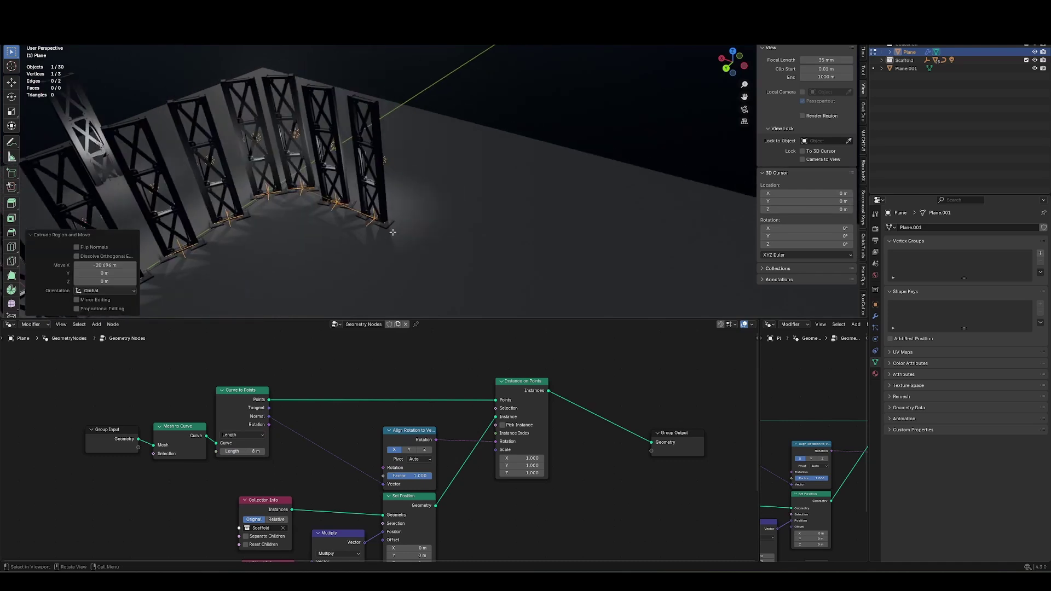
key("e")
key("y")
left_click(412, 189)
Select the whole scaffold path and scale it along X
middle_click_drag(411, 188, 488, 190)
key("a")
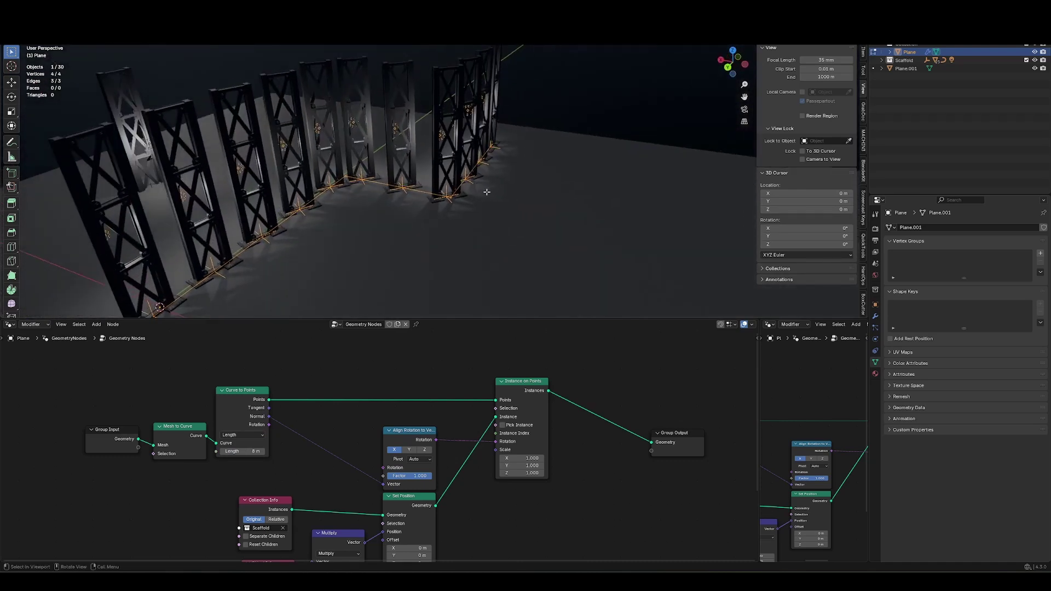
key("s")
key("x")
left_click(596, 224)
middle_click_drag(597, 224, 445, 224)
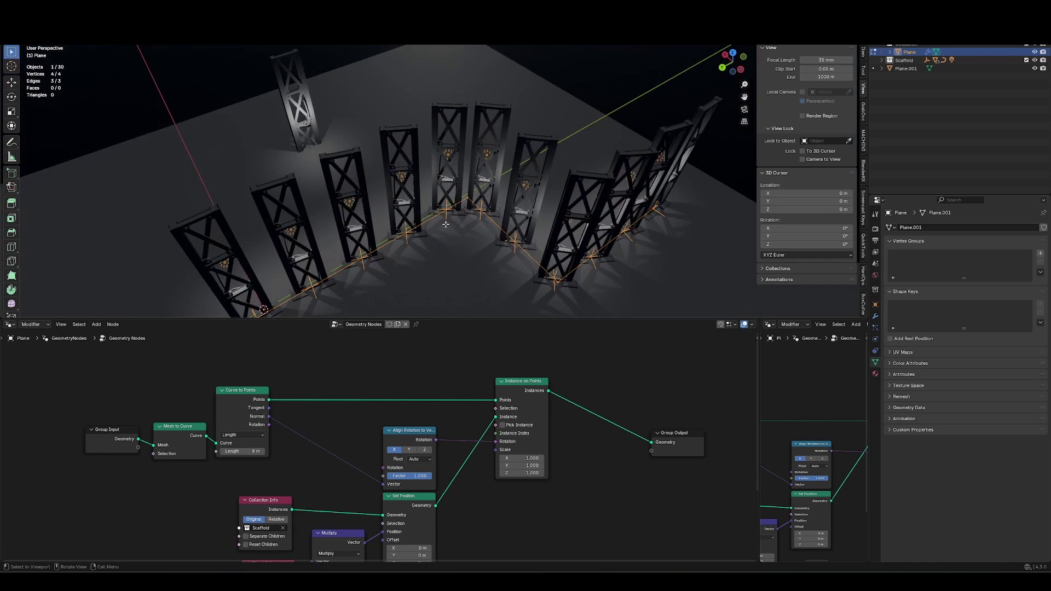
middle_click_drag(397, 274, 476, 210, "shift")
Return to Object Mode and select the Plane object through its scaffold instances
key("Tab")
left_click(429, 178)
scroll(429, 179, "up", 3)
left_click(430, 112)
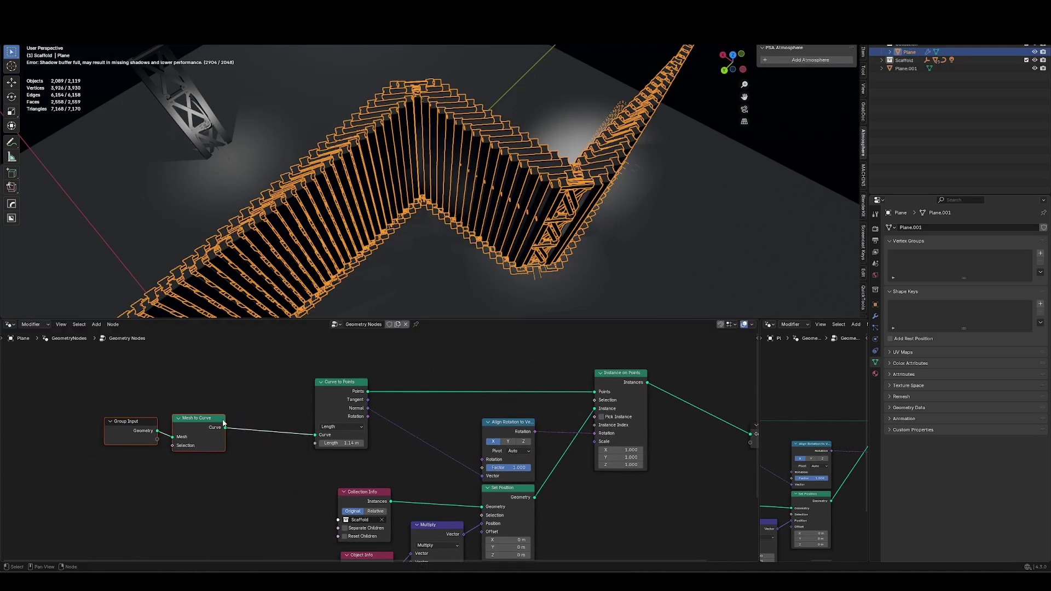
Insert a Fillet Curve node between Mesh to Curve and Curve to Points and set it to Poly
key("shift+a")
mouse_move(230, 412)
type("fil")
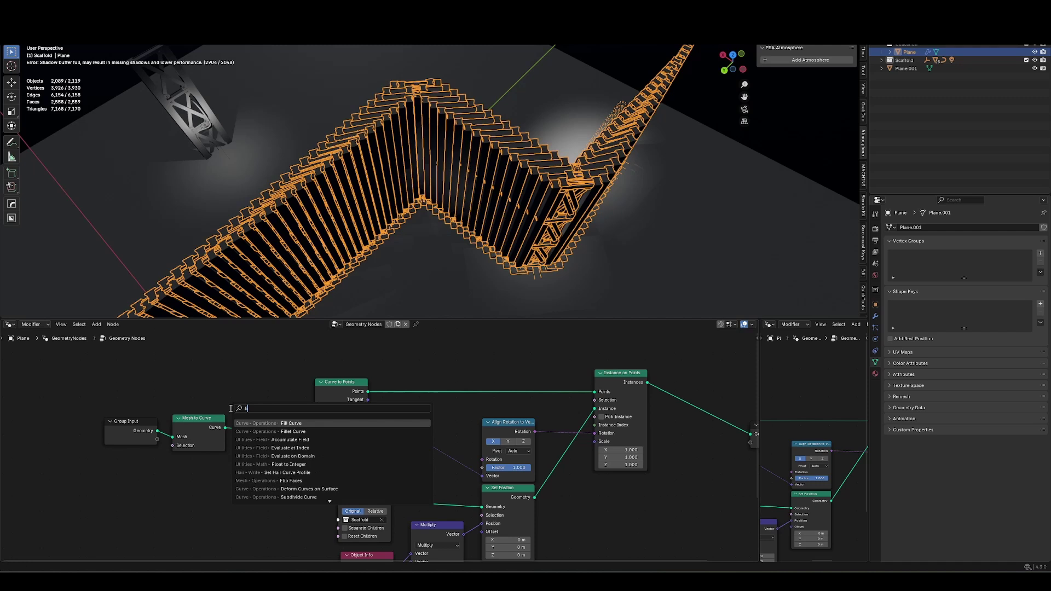
key("Return")
left_click(241, 408)
left_click(280, 430)
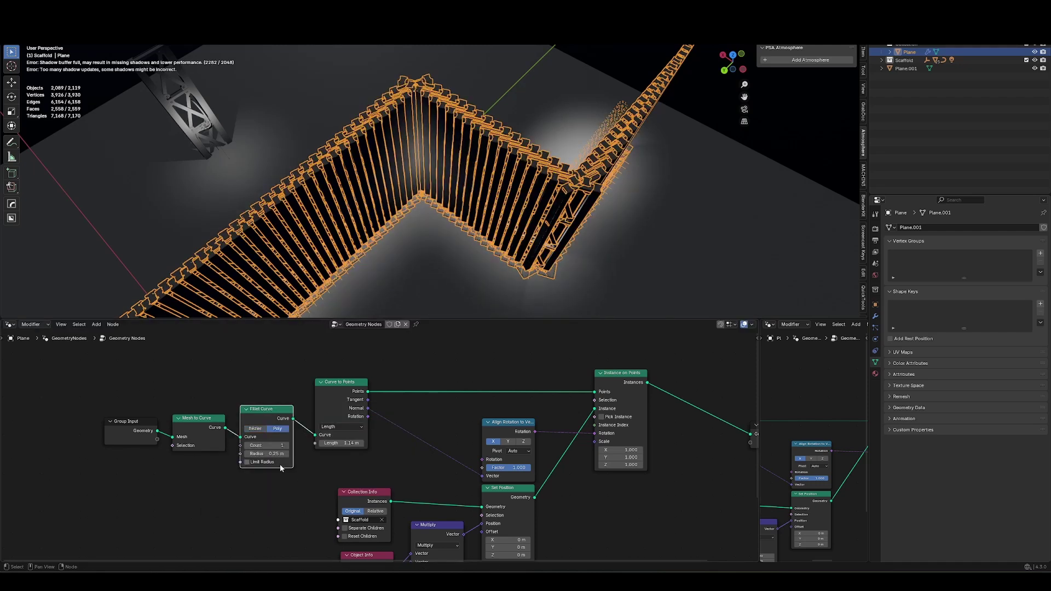
Set the Fillet Curve count to 32 and its radius to 0.001 m
left_click(269, 445)
key("Return")
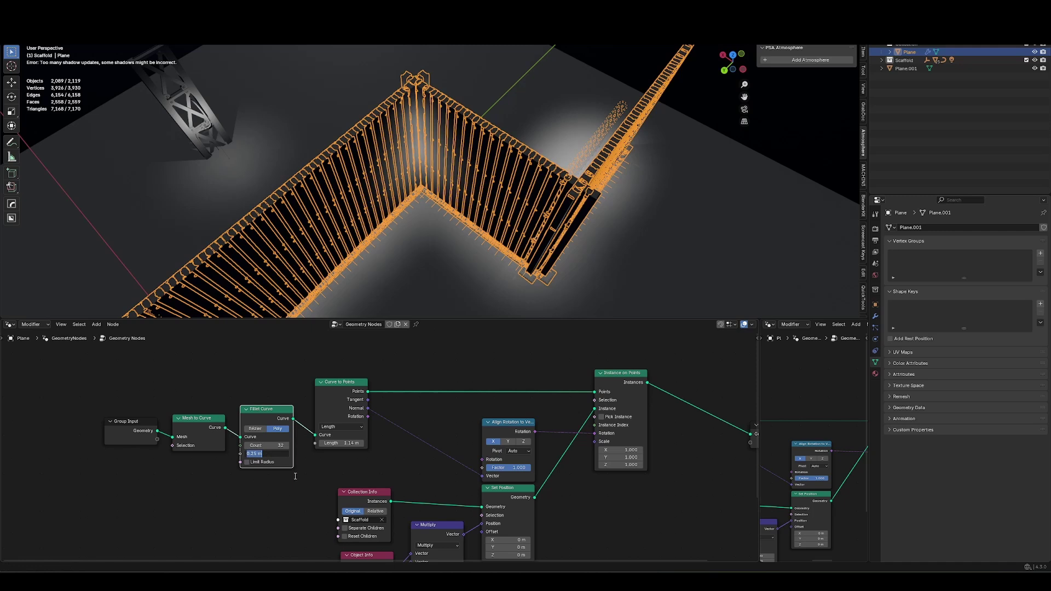
type("0.001")
key("Return")
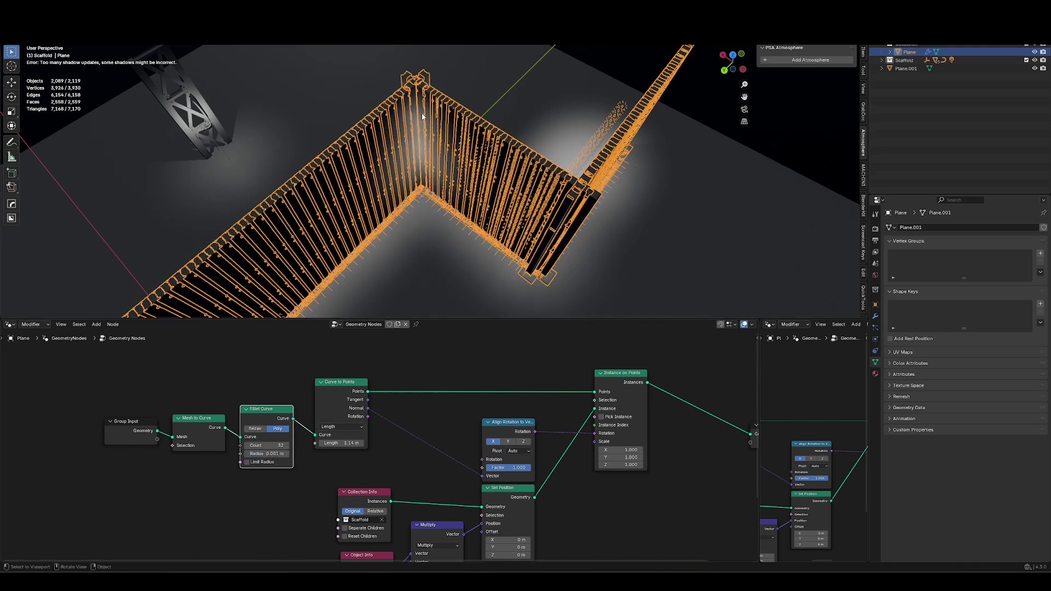
Increase the Curve to Points length to about 3.6 m and inspect the scaffold walls and the Collection Info node
mouse_move(343, 442)
left_mouse_down()
mouse_move(426, 470)
mouse_move(363, 449)
left_mouse_up()
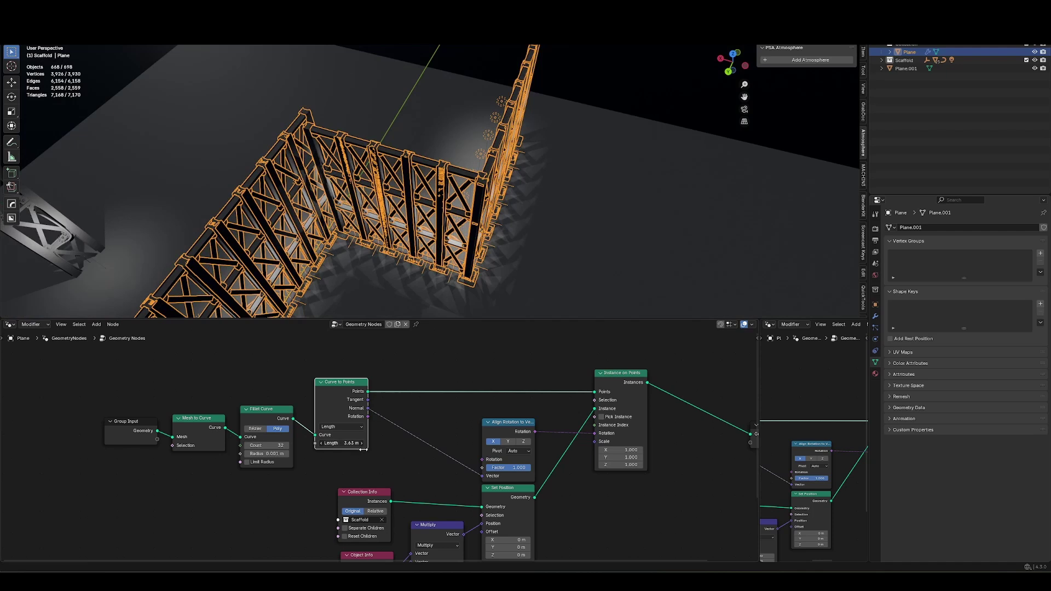
middle_click_drag(384, 241, 361, 183)
middle_click_drag(460, 164, 437, 251)
middle_click_drag(270, 506, 238, 423)
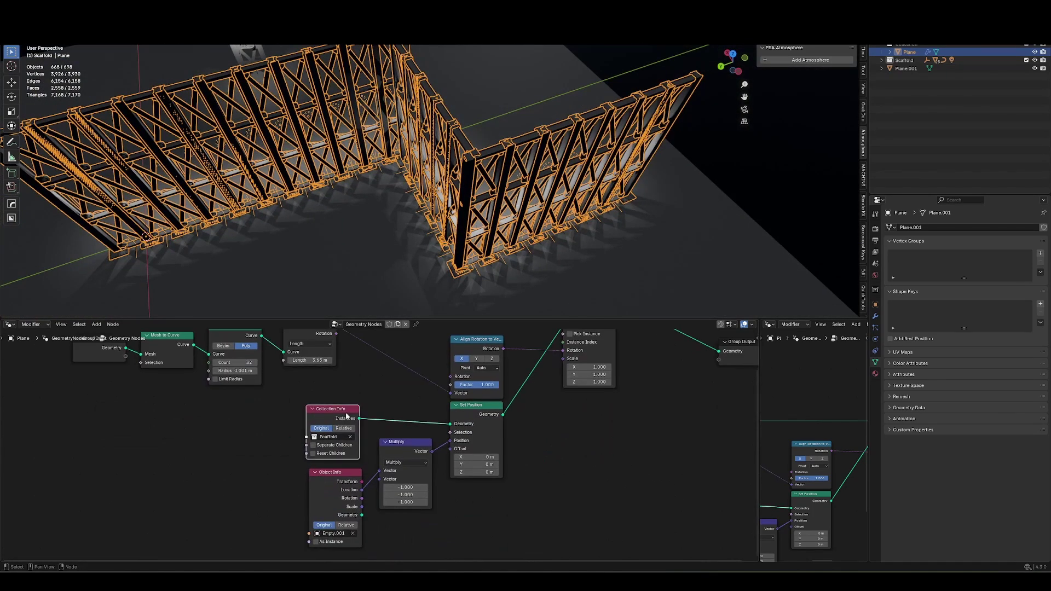
mouse_move(346, 416)
left_mouse_down()
mouse_move(339, 378)
mouse_move(344, 424)
left_mouse_up()
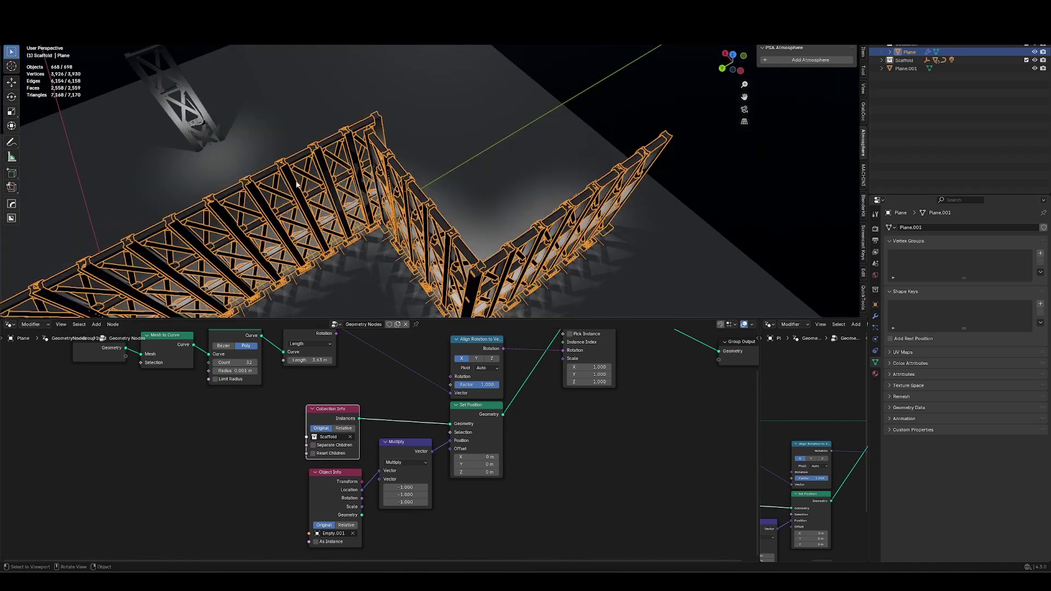
Select the empty at the base of the original scaffold and move it along Y
left_click(216, 178)
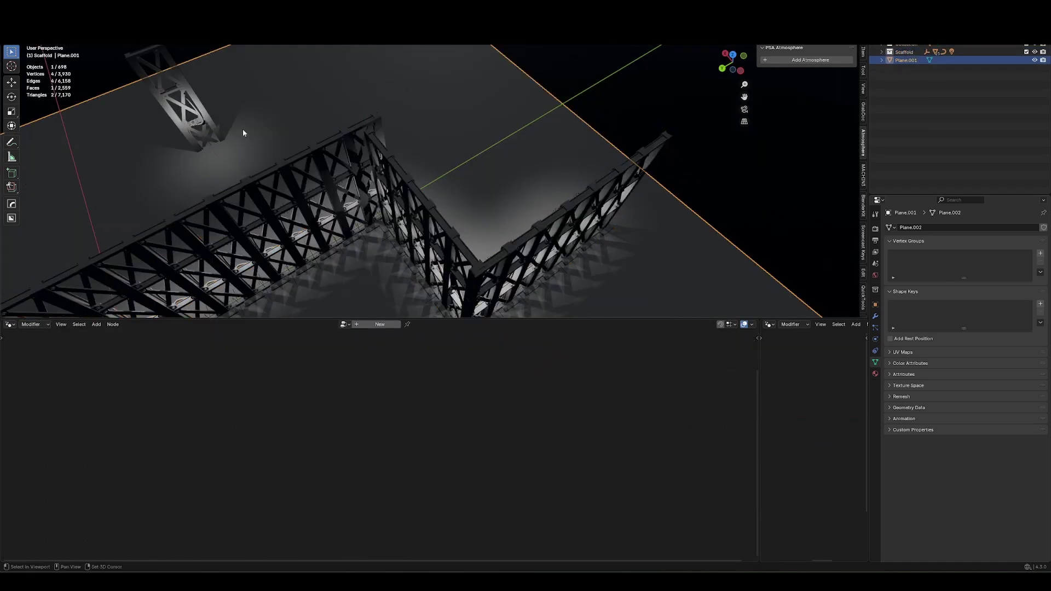
left_click(200, 145)
middle_click_drag(189, 153, 493, 109)
scroll(438, 133, "up", 2)
left_click(423, 133)
scroll(547, 129, "down", 5)
middle_click_drag(583, 151, 406, 119)
key("g")
key("y")
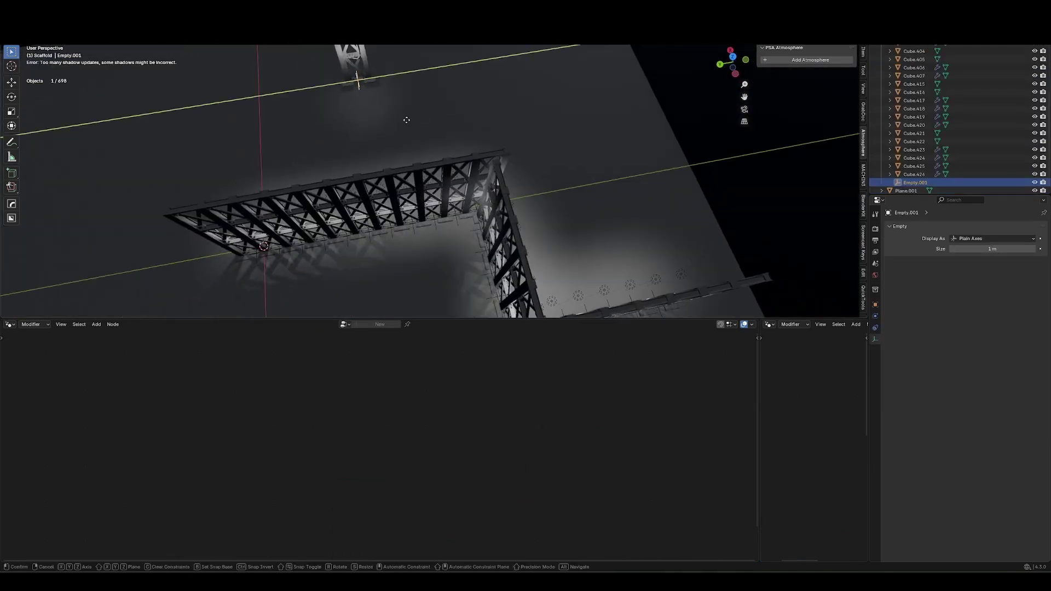
left_click(387, 123)
Scale the selected path edge to 0 in X, move it along X, and pick the original scaffold's area light in Object Mode
middle_click_drag(395, 222, 386, 146, "shift")
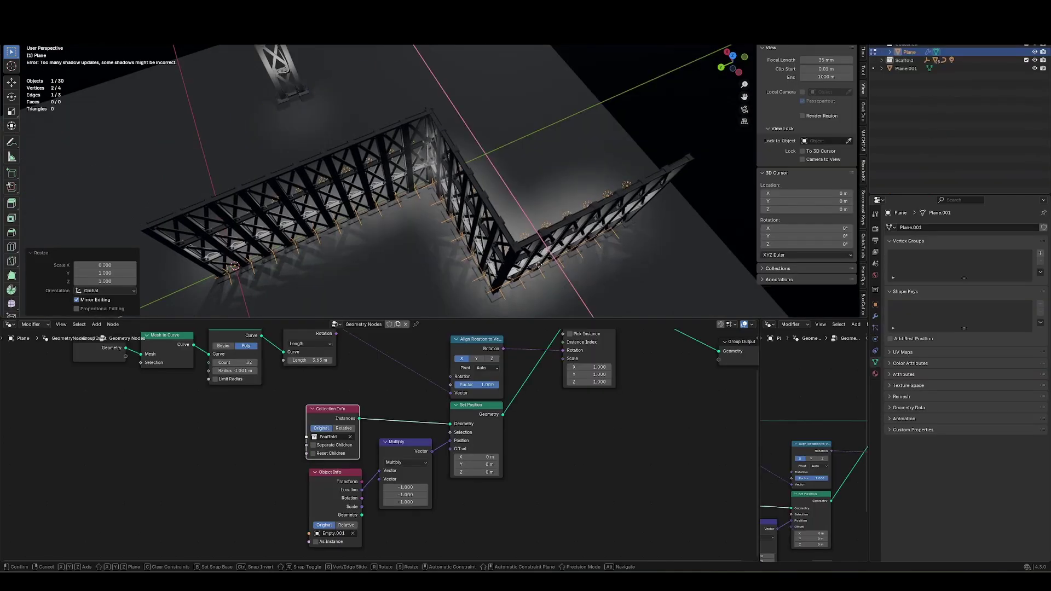
left_click(539, 265)
key("Tab")
left_click(290, 98)
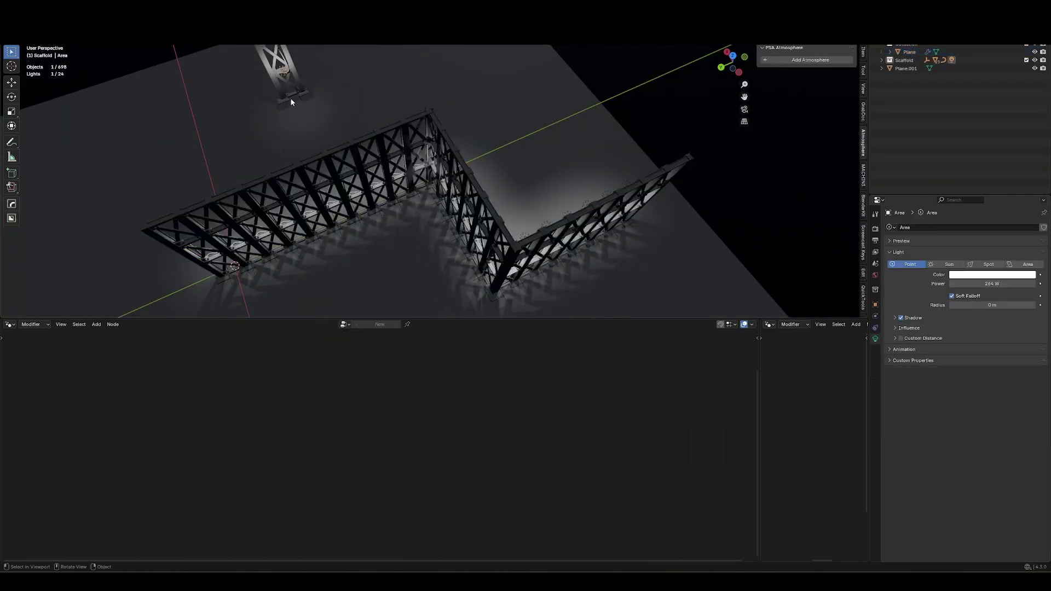
left_click(290, 98)
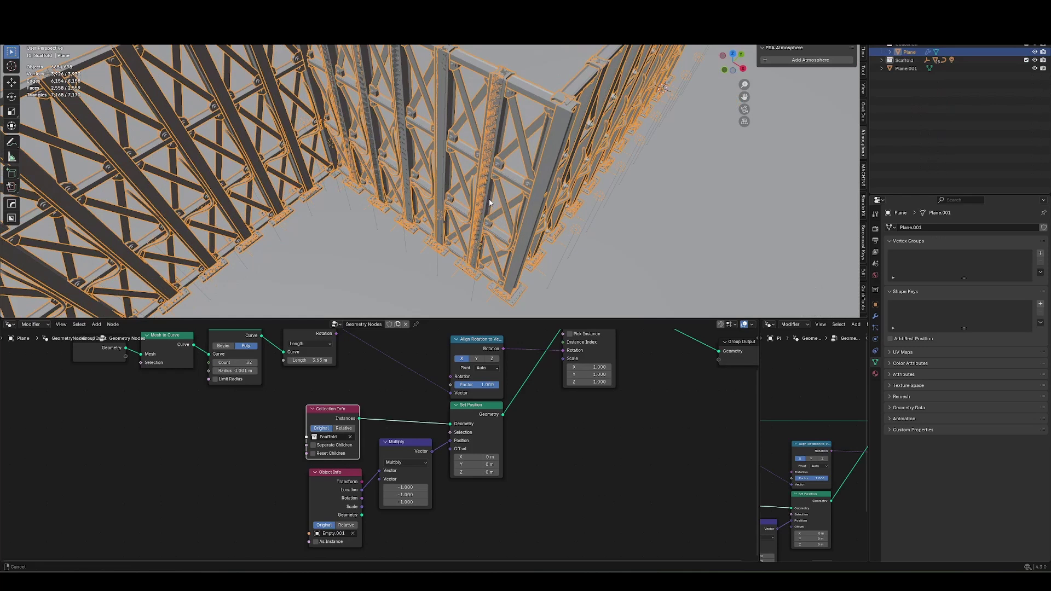
Insert a Transform Geometry node between Set Position and Instance on Points and change its Z rotation to turn the scaffolds
middle_click_drag(482, 208, 426, 233)
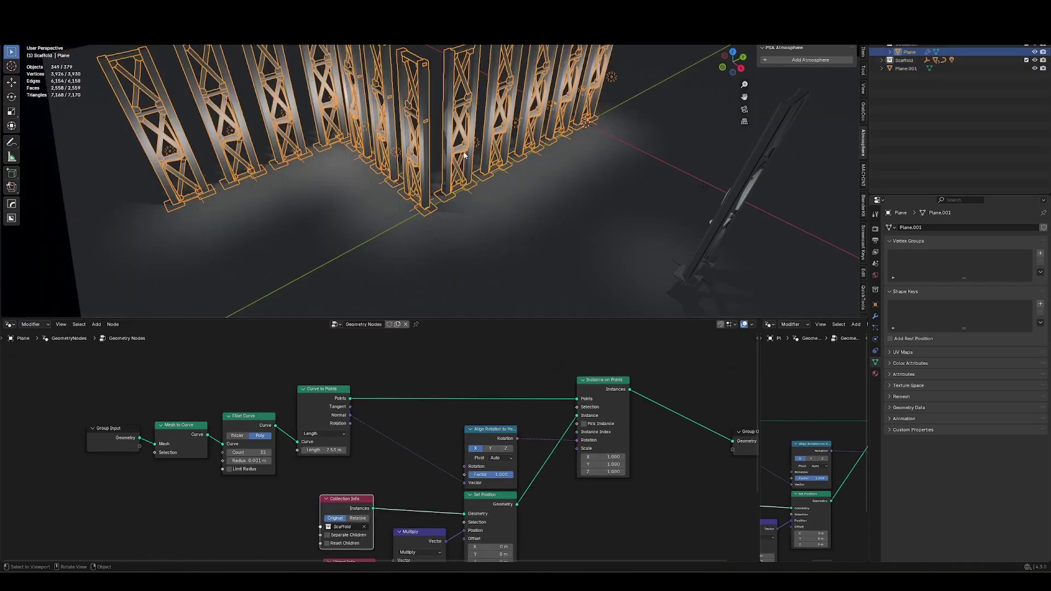
middle_click_drag(571, 519, 467, 534)
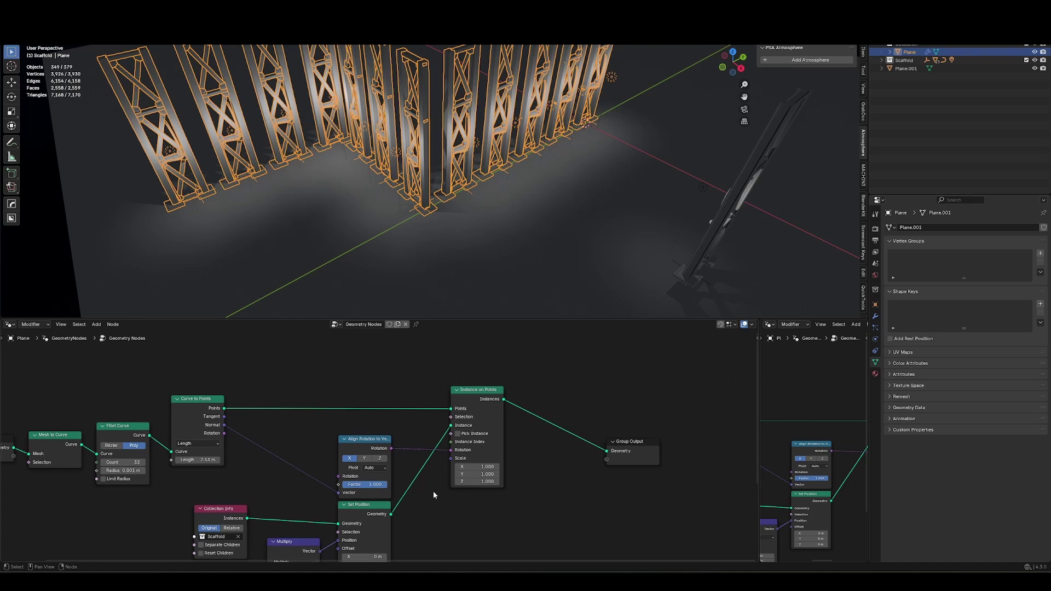
key("shift+a")
type("trans")
key("Return")
left_click(404, 493)
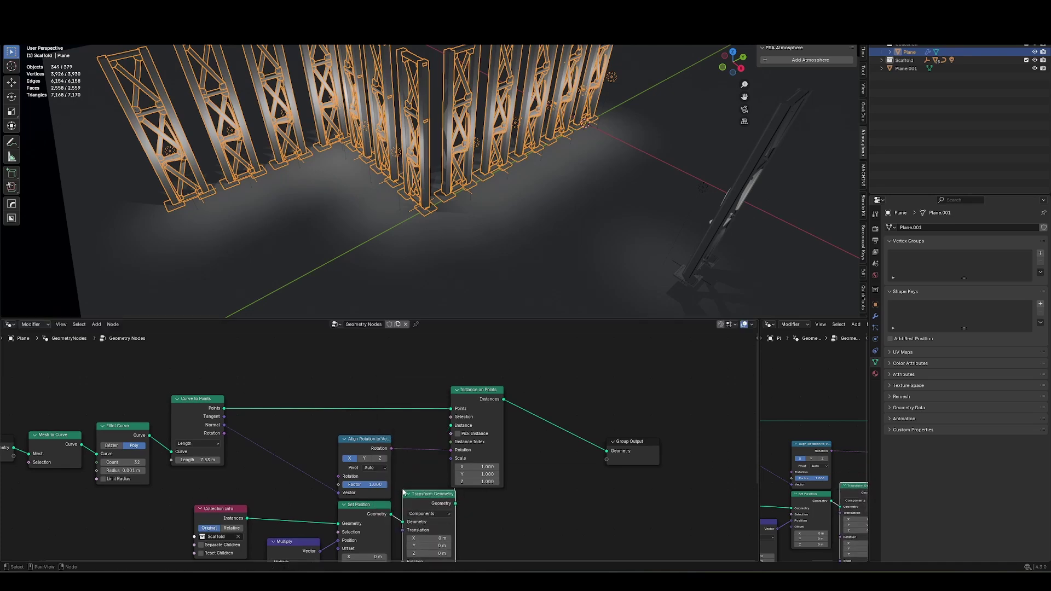
middle_click_drag(449, 508, 356, 434)
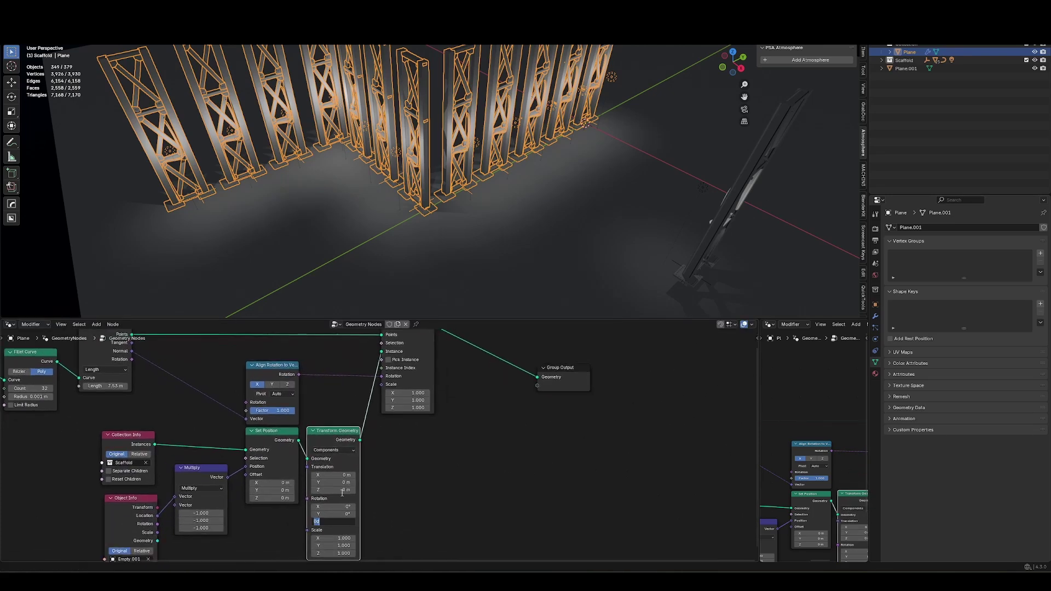
key("Return")
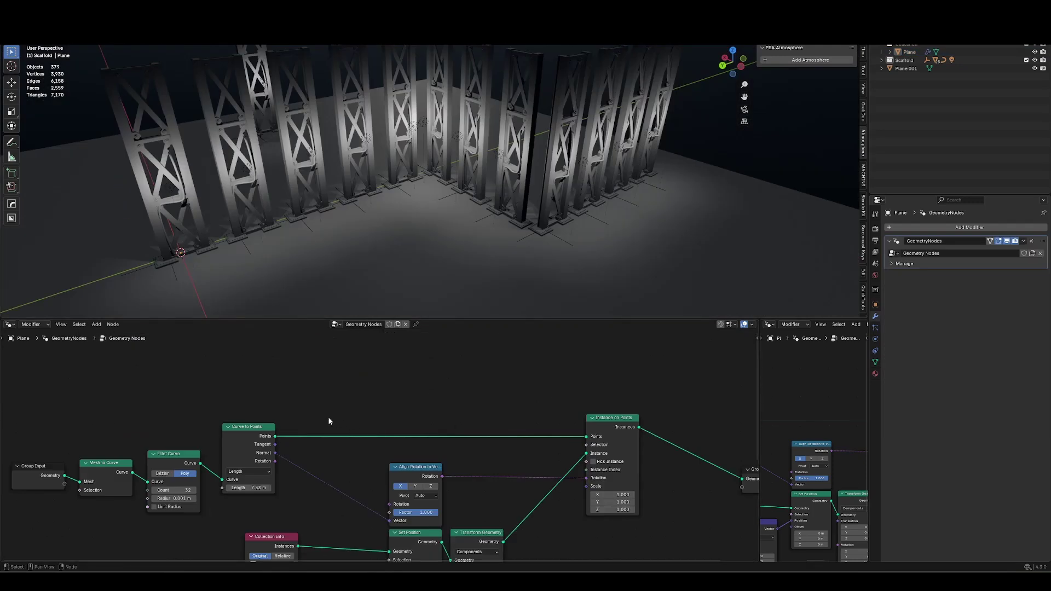
Duplicate the Curve to Points node with its input link, place the copy above the original, and set its mode to Count
middle_click_drag(261, 436, 327, 441)
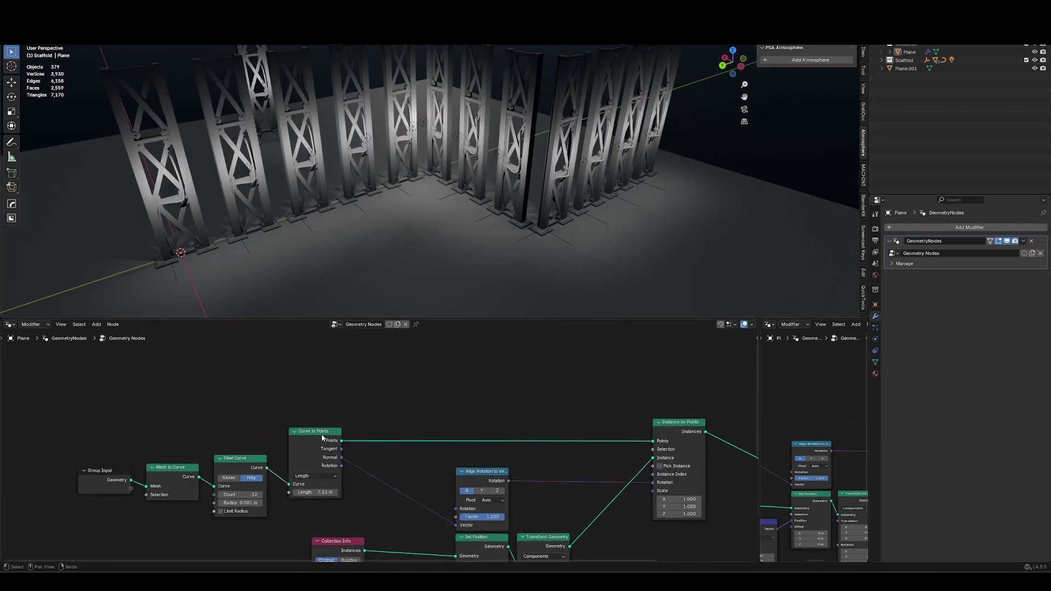
left_click(323, 438)
key("ctrl+shift+d")
key("y")
left_click(323, 427)
left_click(314, 391)
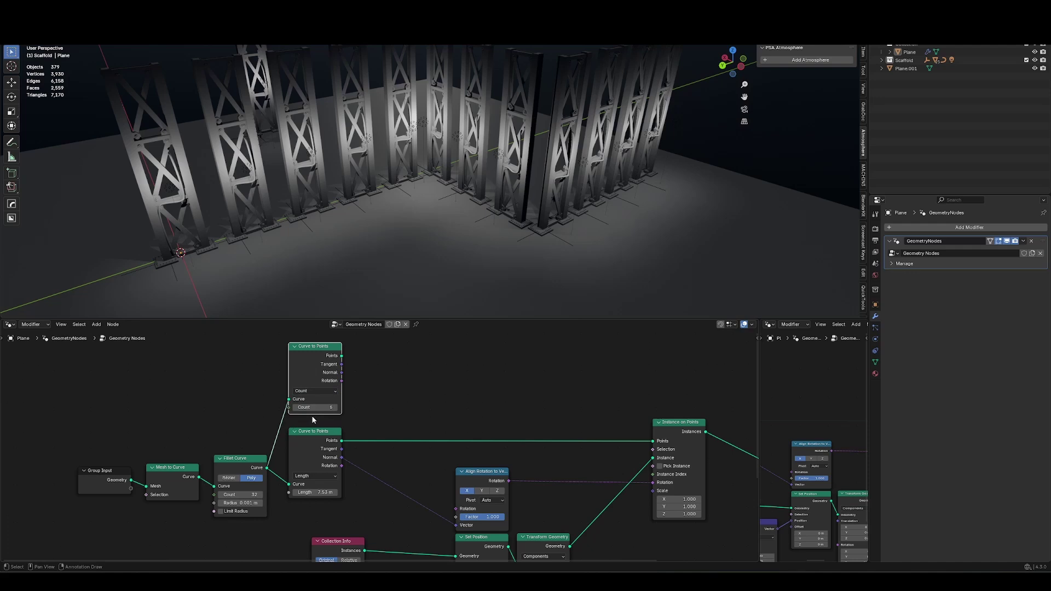
Add a Menu Switch node, feed both Curve to Points outputs into it, and link its output to Instance on Points' Points input
key("shift+a")
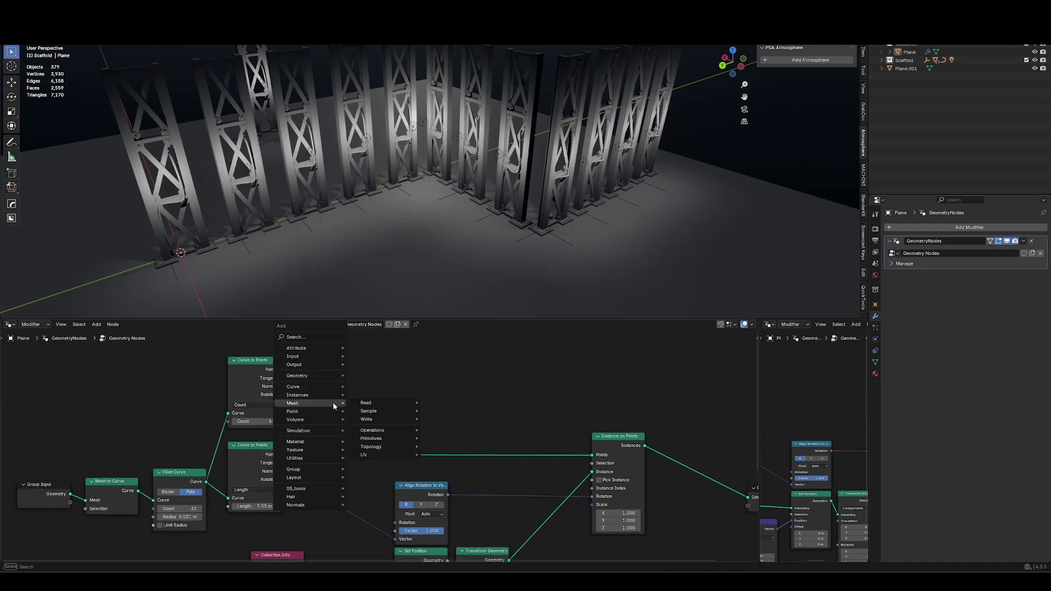
key("Escape")
key("shift+a")
type("menu")
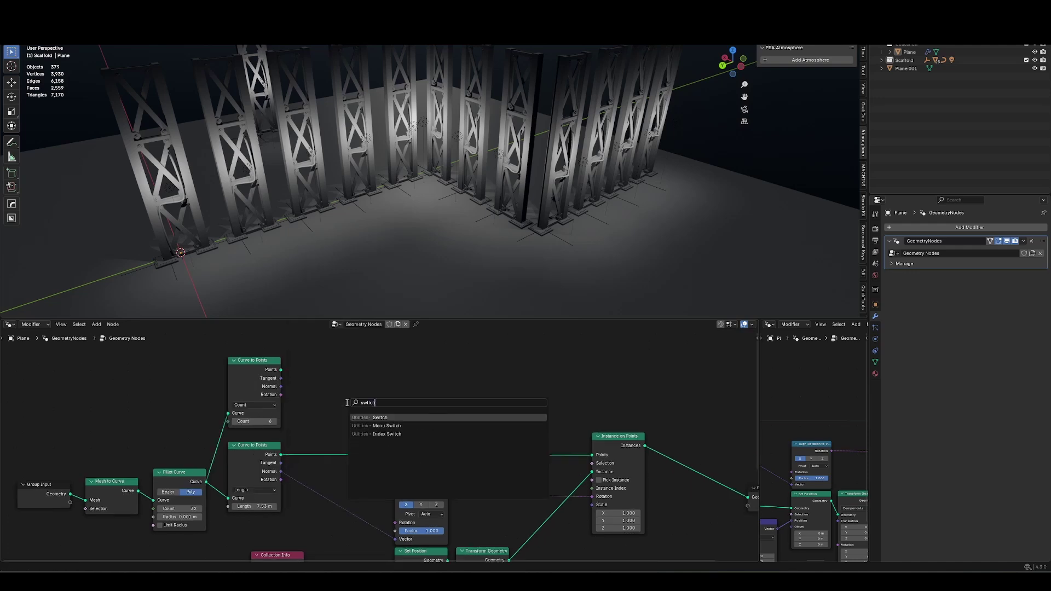
key("Return")
left_click(321, 371)
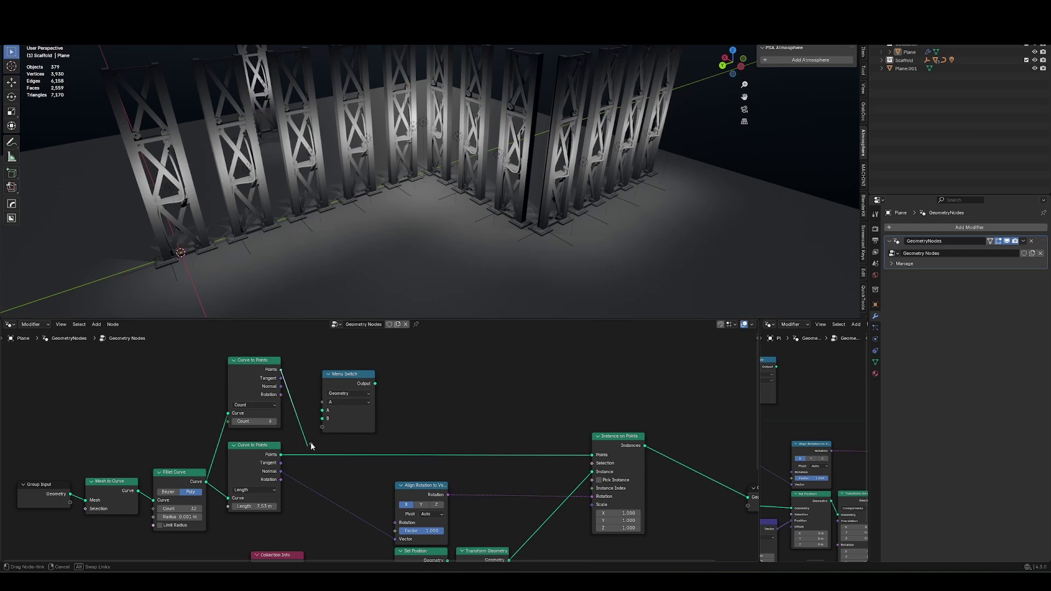
left_click_drag(325, 425, 323, 419)
left_click_drag(375, 383, 591, 454)
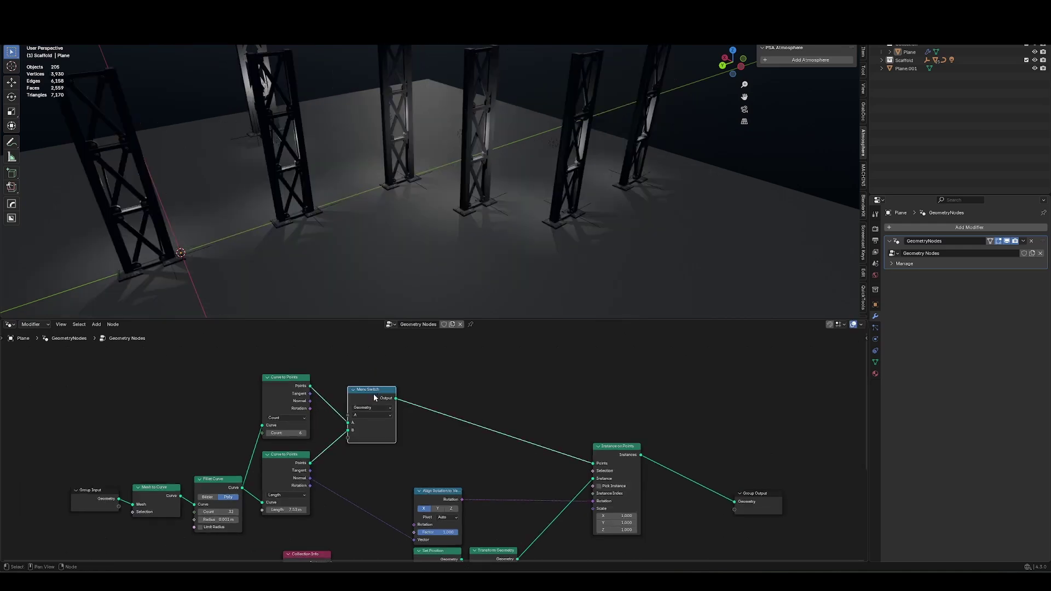
Rename the Menu Switch node's two menu items to Count and Length
key("n")
left_click(776, 444)
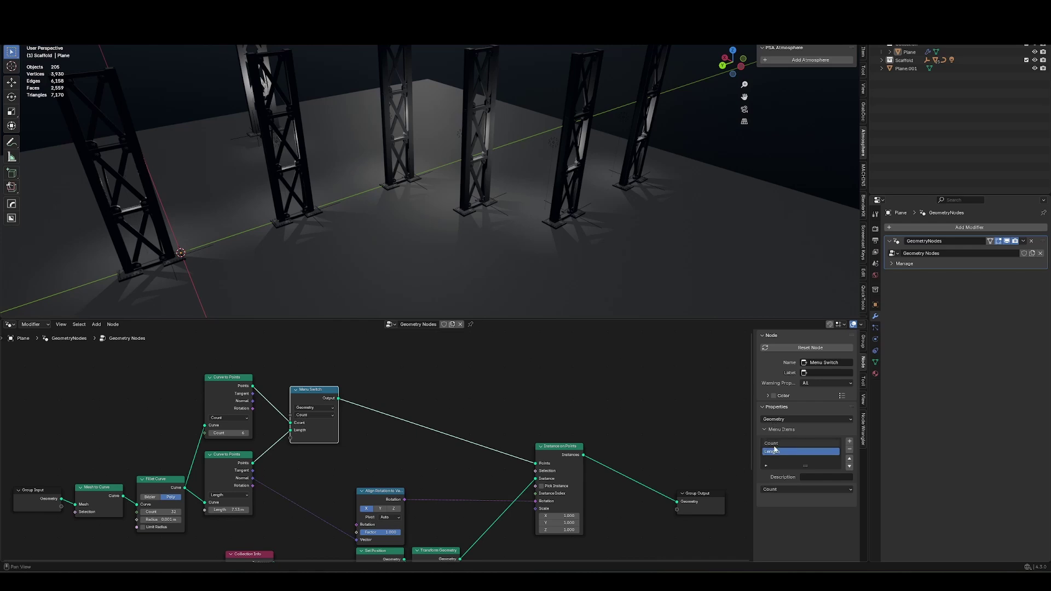
scroll(358, 393, "up", 3)
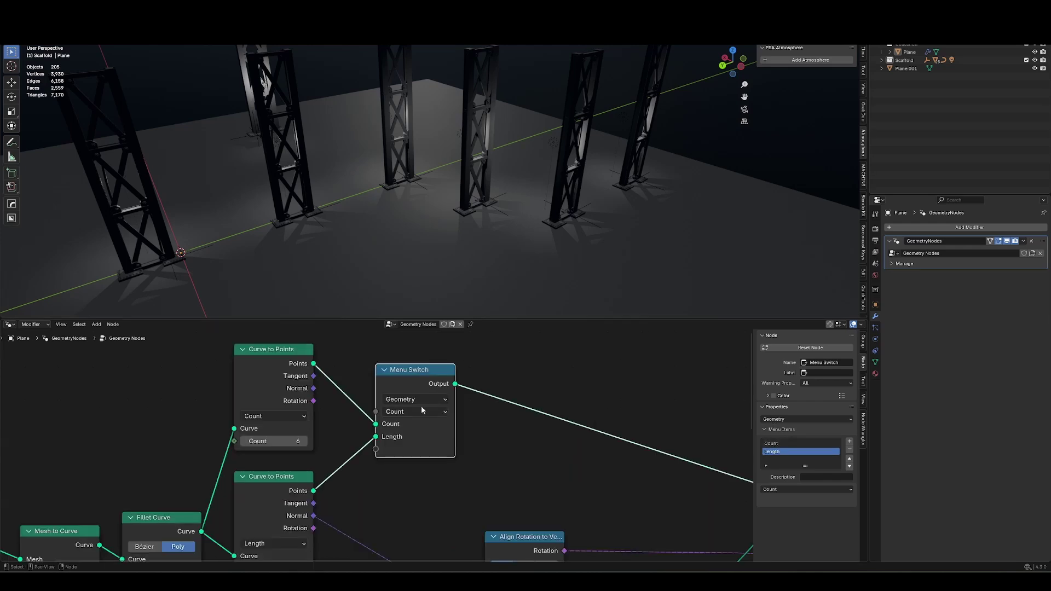
Expose the Menu Switch node's Menu socket by linking a new Group Input node to it, placed above the Curve to Points nodes
middle_click_drag(357, 392, 369, 463)
left_click_drag(386, 486, 316, 382)
type("gro")
key("Return")
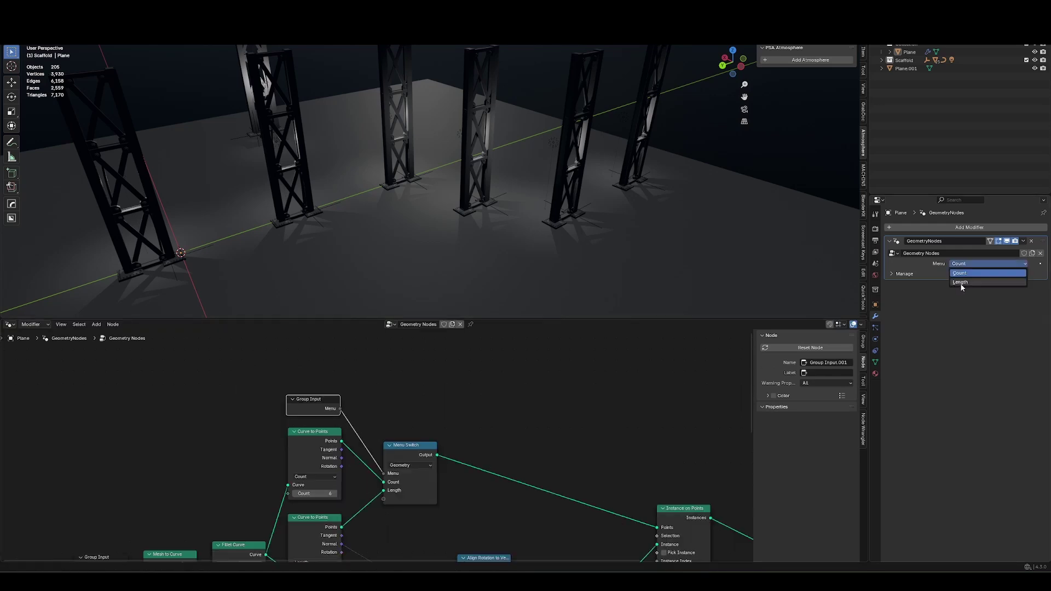
Try both distributions through the modifier's Menu option and leave it on Length
left_click(960, 283)
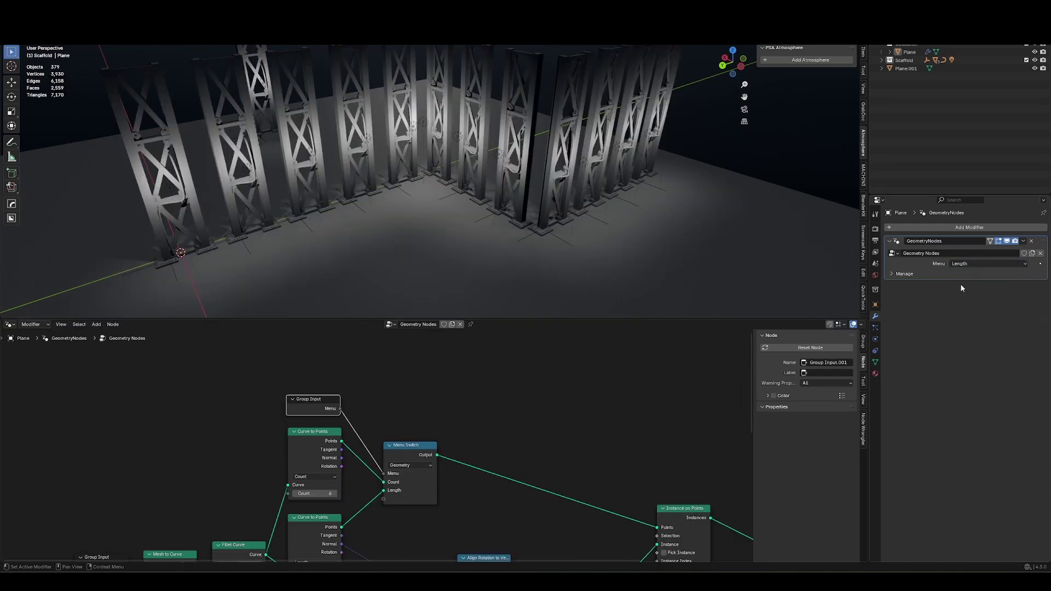
scroll(993, 265, "up", 1, "ctrl")
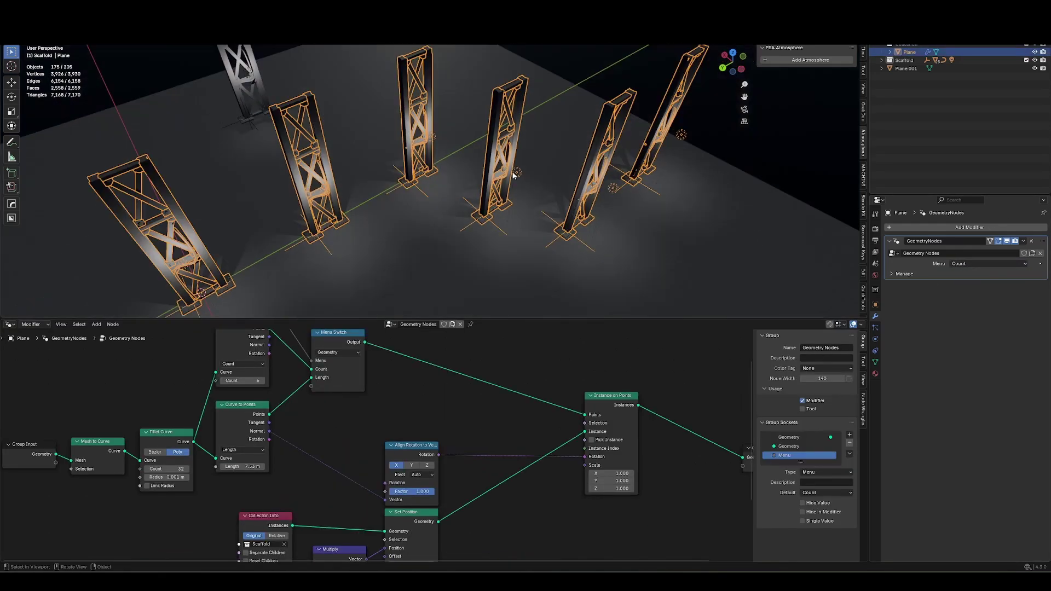
left_click(963, 263)
left_click(961, 274)
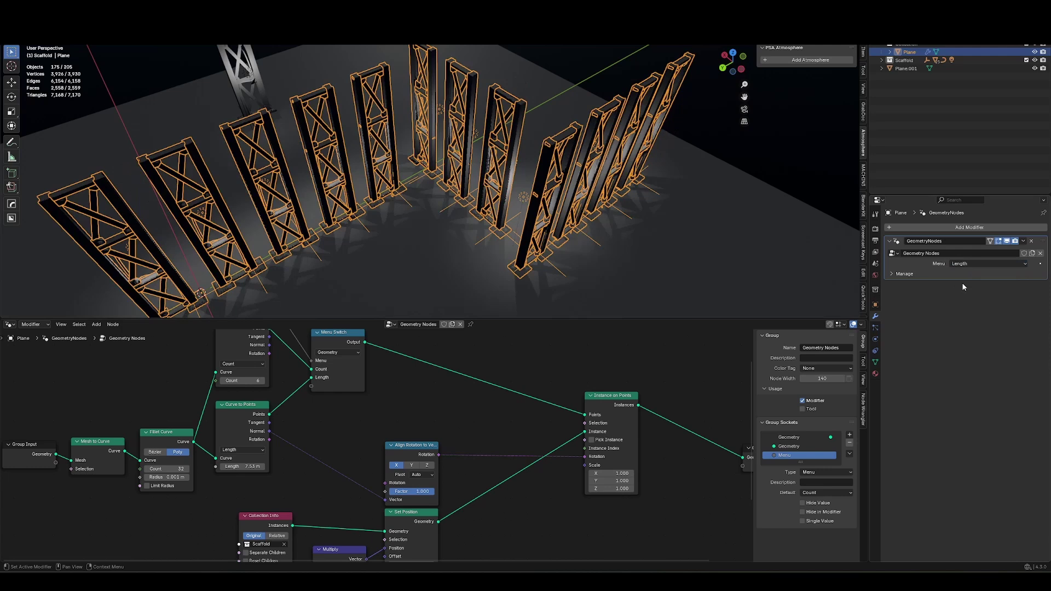
Insert a Vector Math node on the link from the Length Curve to Points' Normal output to Align Rotation to Vector
left_click(238, 406)
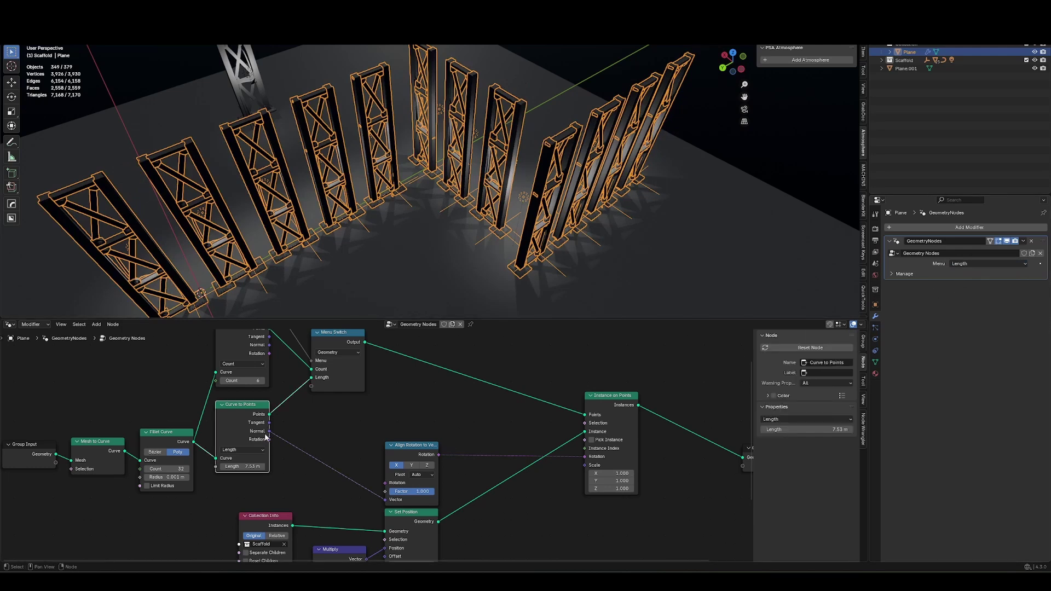
key("shift+a")
type("vector")
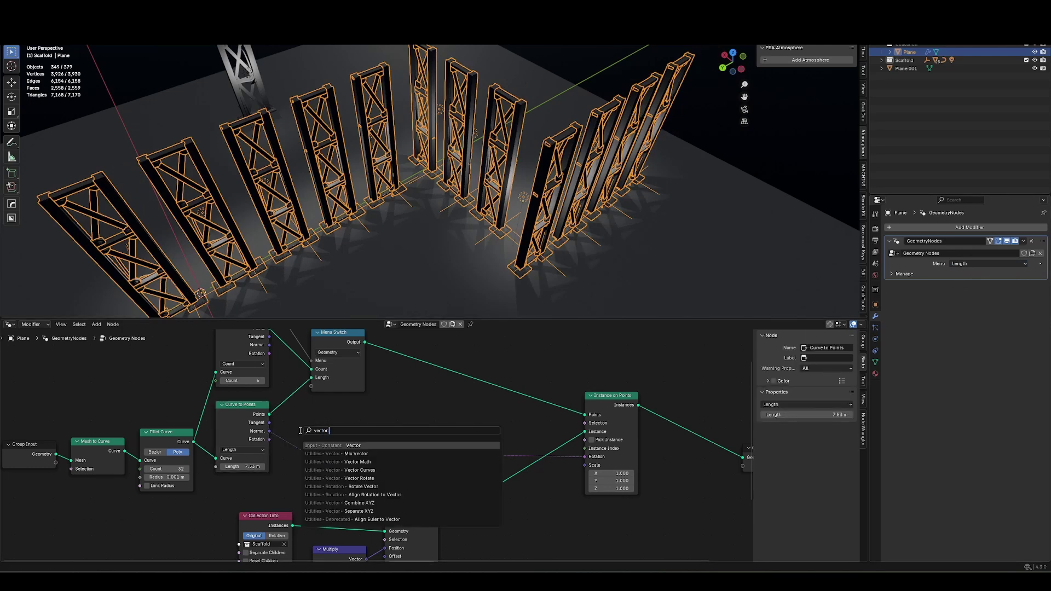
type(" math")
key("Return")
left_click(346, 412)
middle_click_drag(278, 388, 273, 418)
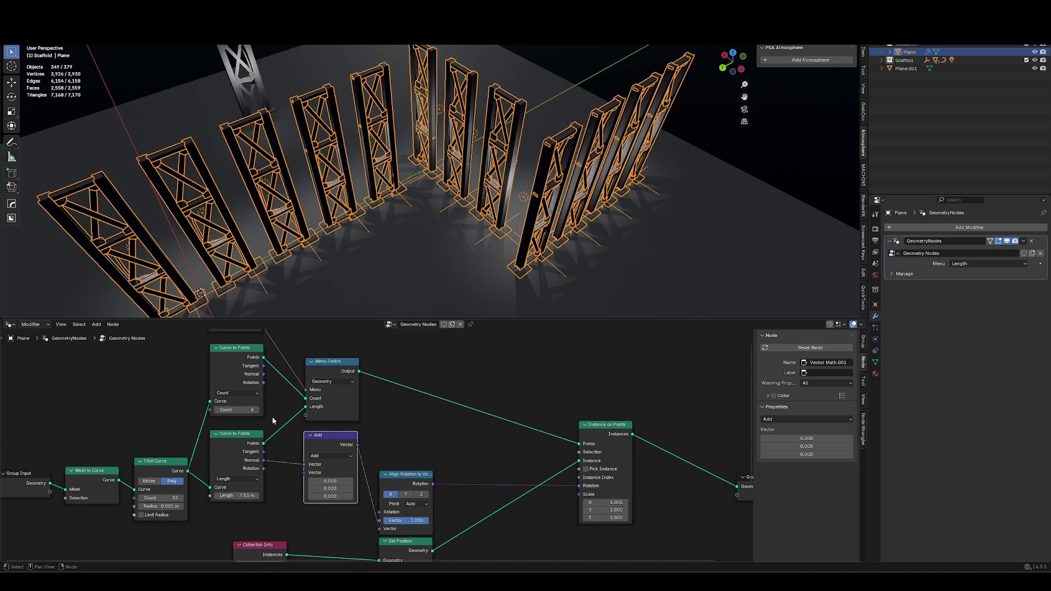
Link the Count Curve to Points' Normal output to the Add node's second Vector input and collapse the Add node
left_click_drag(264, 375, 305, 472)
key("h")
key("g")
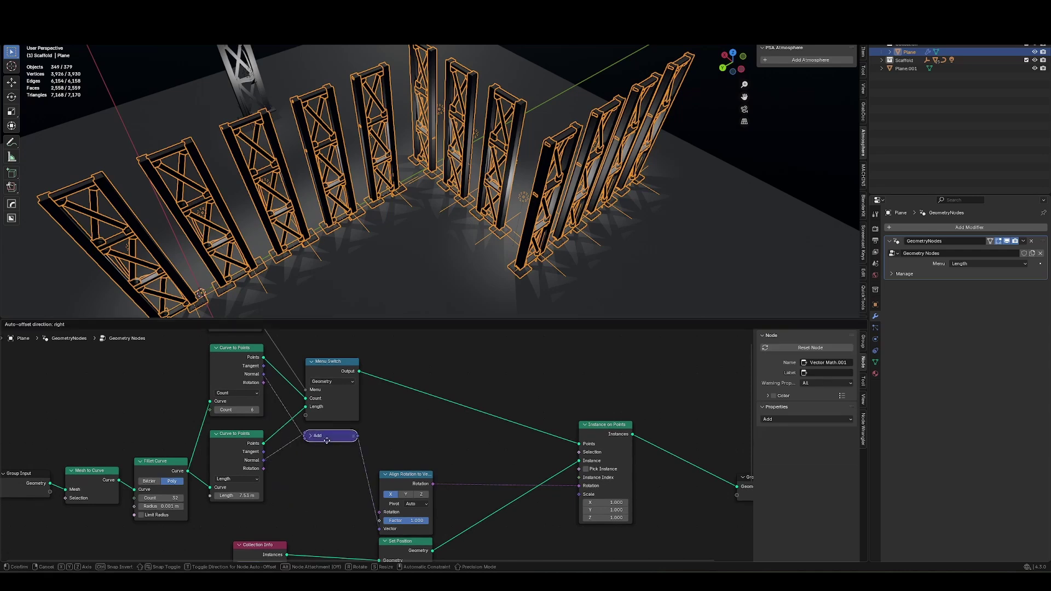
left_click(327, 440)
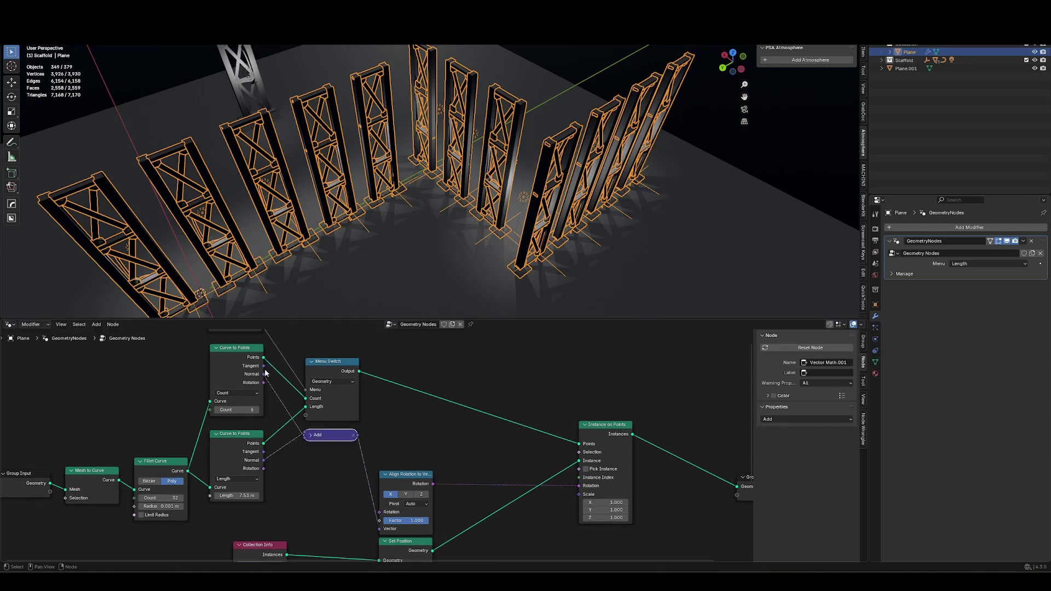
Compare the scaffold orientation in both distribution modes by switching the modifier's Menu between Count and Length
left_click(336, 371)
left_click(968, 264)
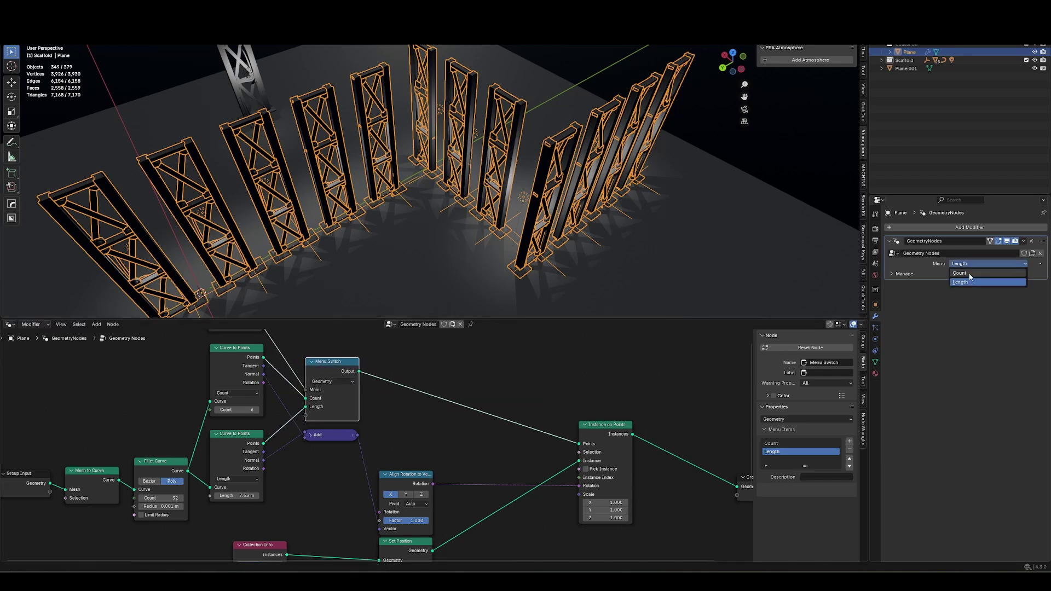
left_click(970, 274)
left_click(967, 264)
left_click(963, 282)
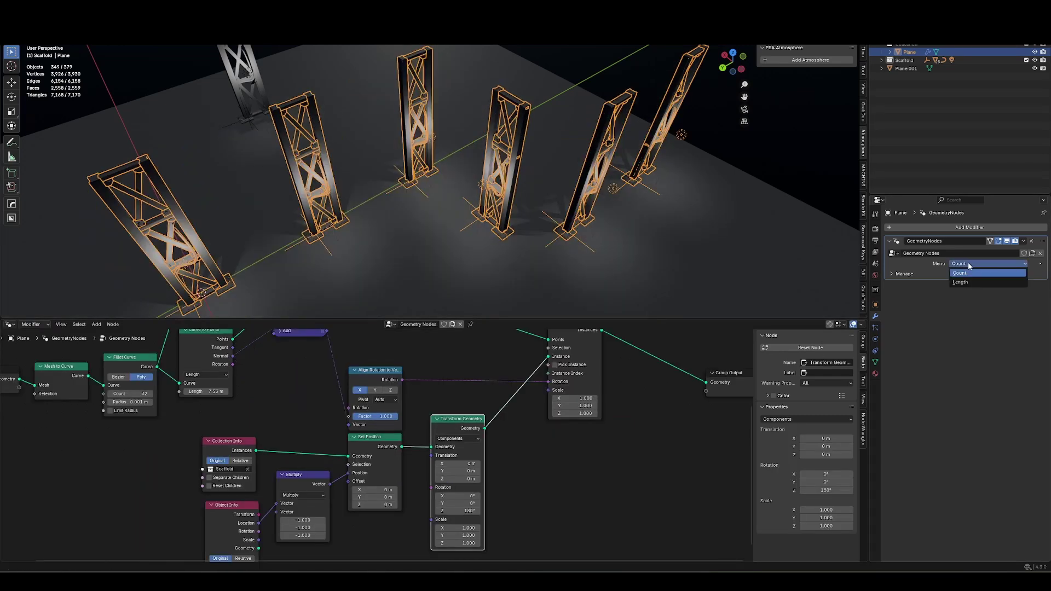
left_click(961, 282)
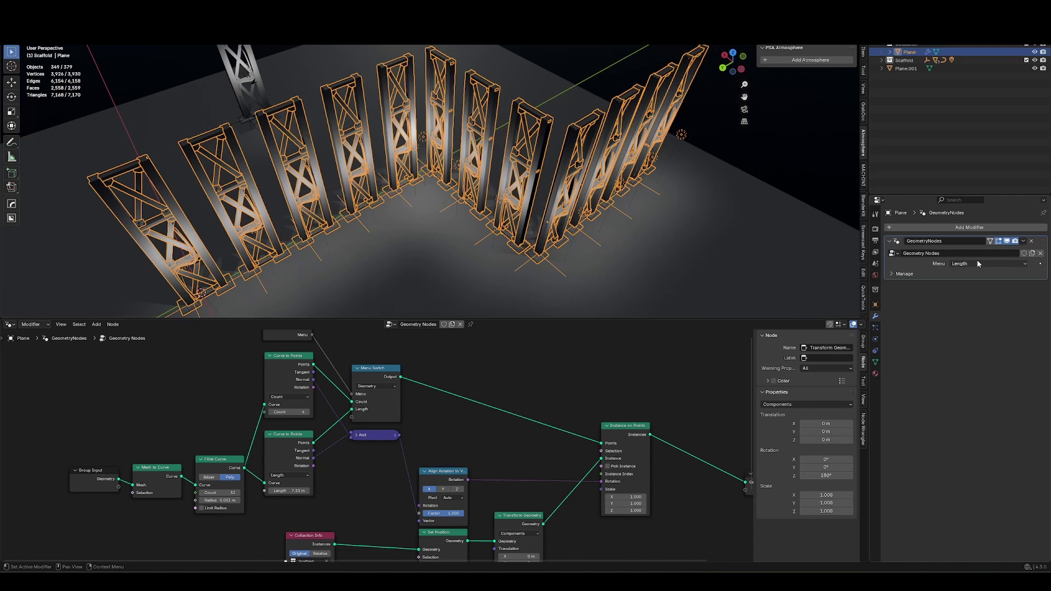
Expose the two Curve to Points nodes' Count and Length values as modifier inputs through separate Group Input nodes
scroll(321, 494, "up", 3)
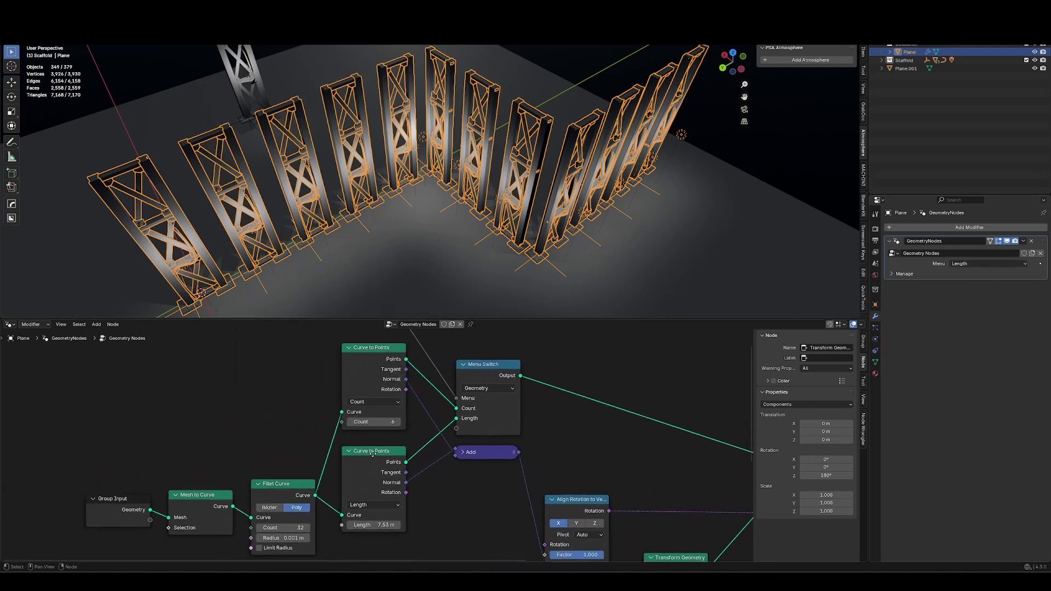
left_click_drag(364, 423, 297, 384)
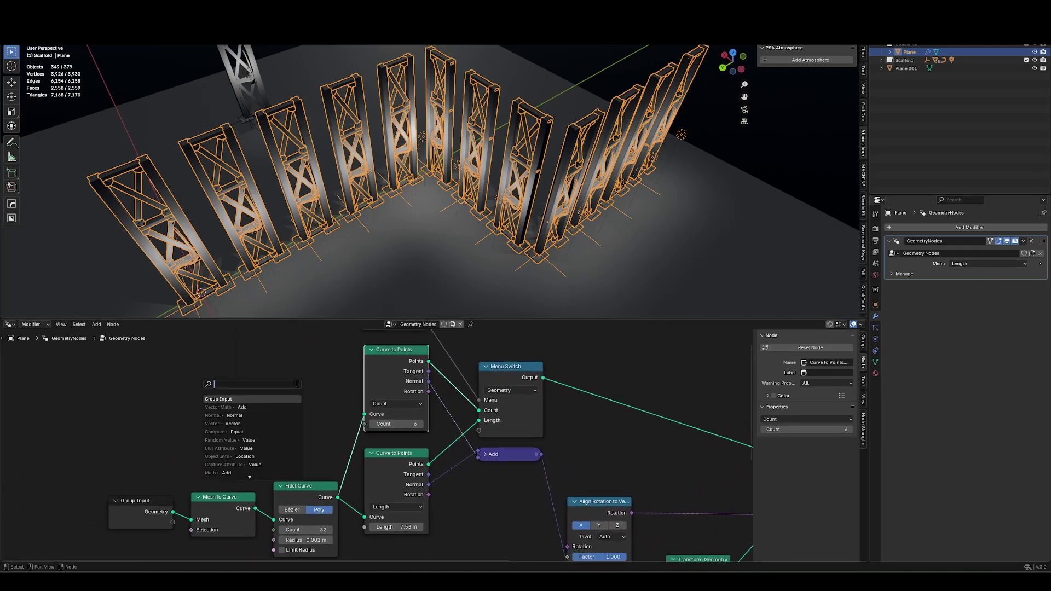
key("Return")
left_click(306, 358)
left_click_drag(364, 527, 327, 400)
type("length")
key("Return")
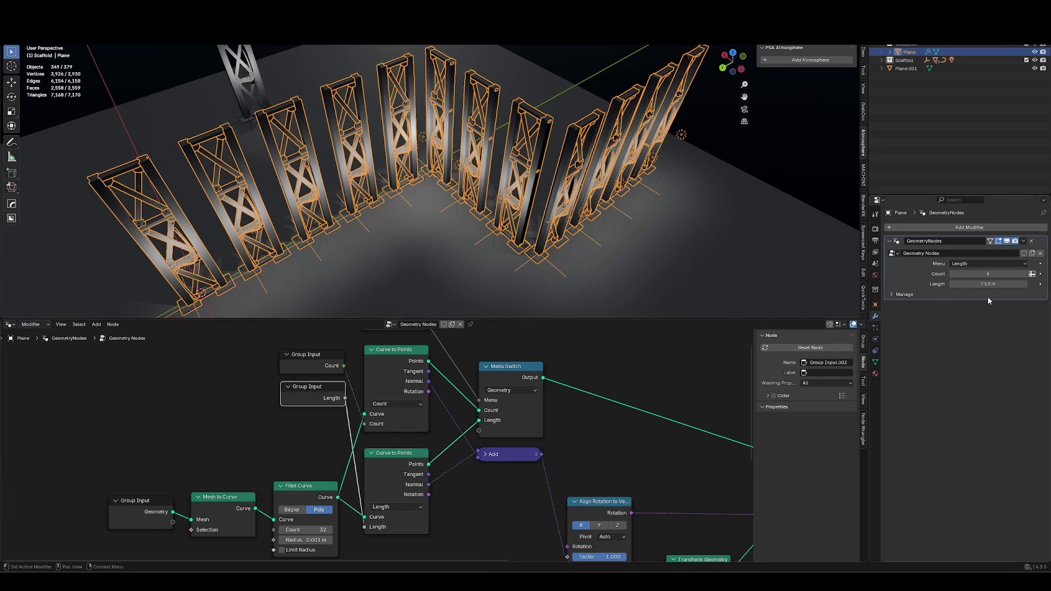
Try the exposed inputs in the modifier, with Menu on Count, Count at 18 and Length at 4.74 m
left_click_drag(985, 274, 950, 287)
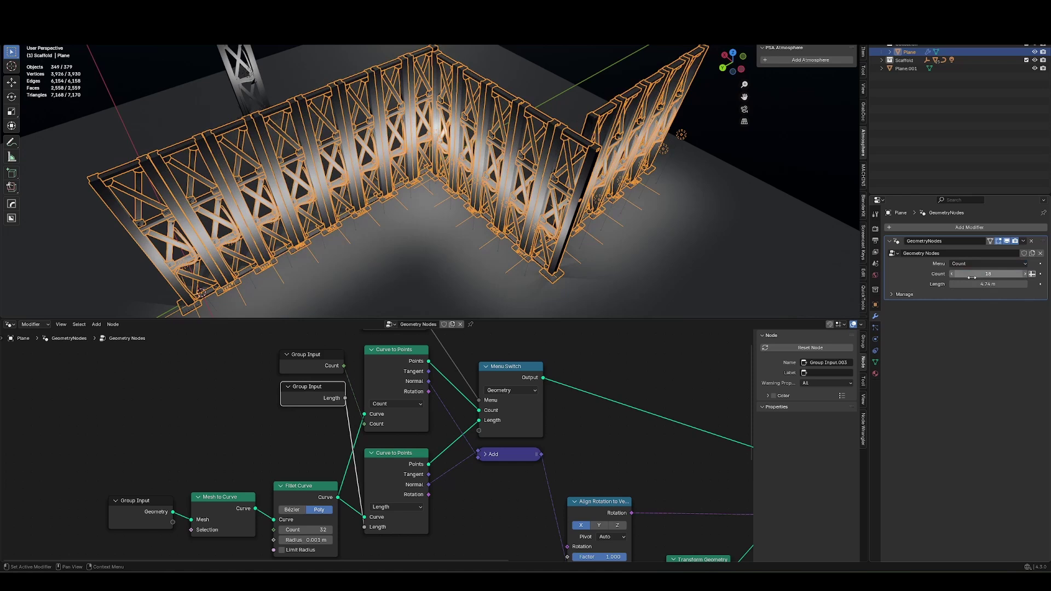
middle_click_drag(675, 224, 608, 253)
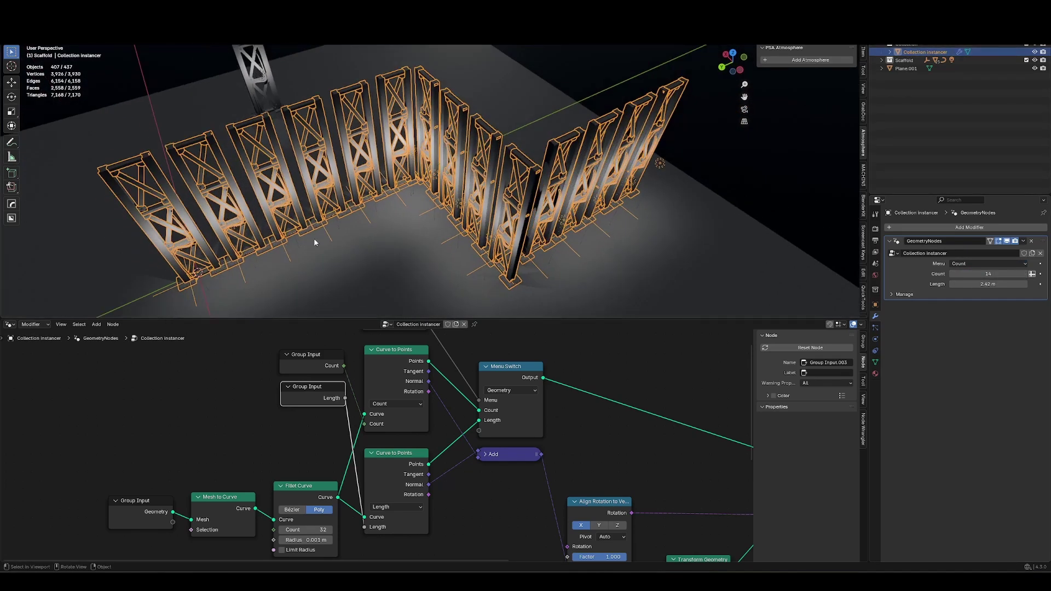
In Edit Mode, delete the Collection Instancer's vertices except the one at the origin, and select that remaining vertex
key("Tab")
left_click_drag(673, 143, 349, 309)
key("x")
left_click(351, 308)
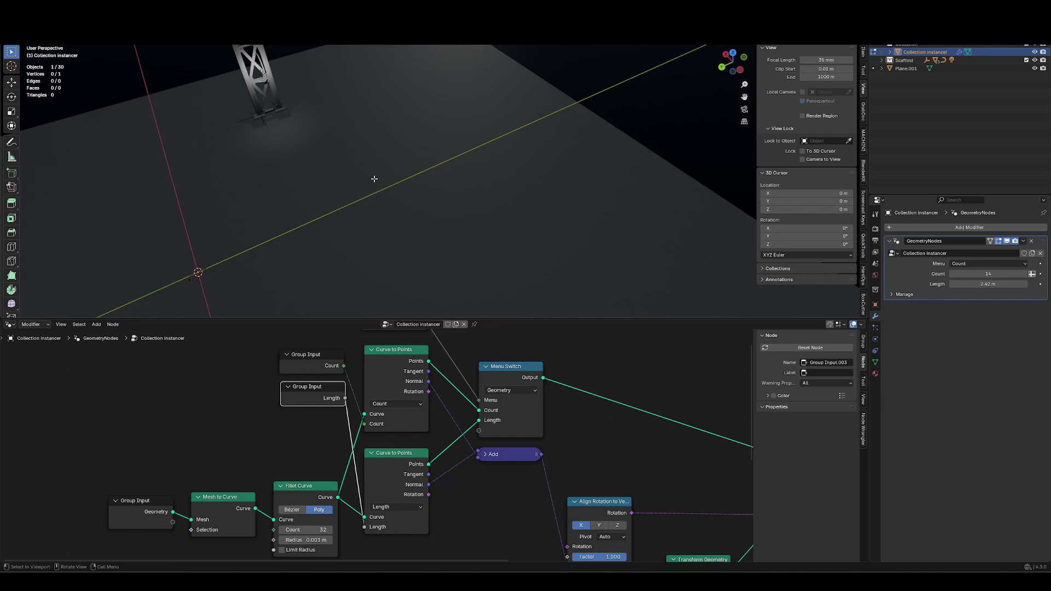
left_click_drag(290, 220, 155, 317)
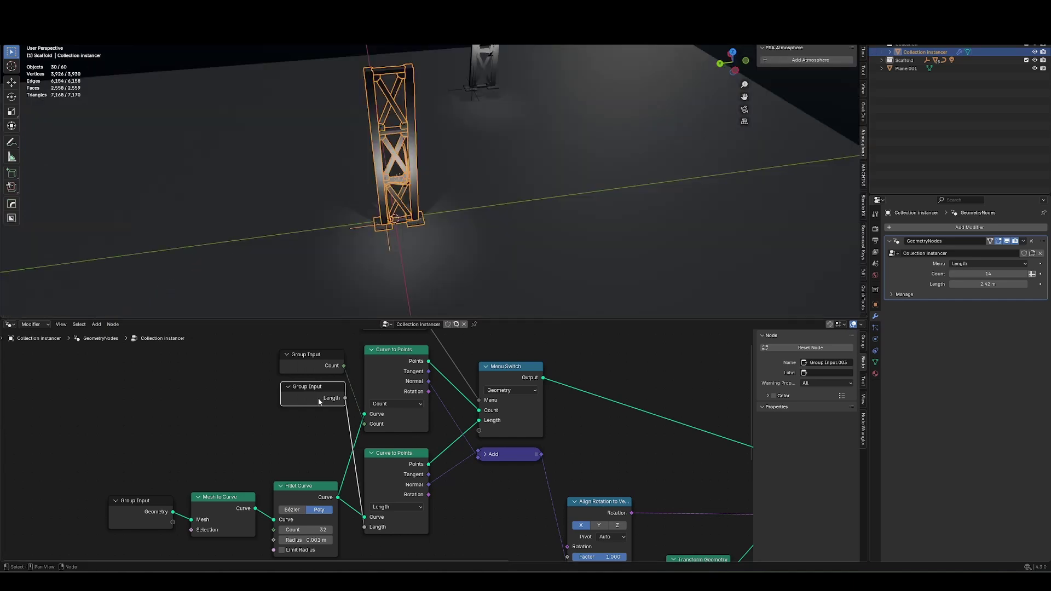
Mark the Collection Instancer object as an asset
key("n")
key("n")
key("ctrl+c")
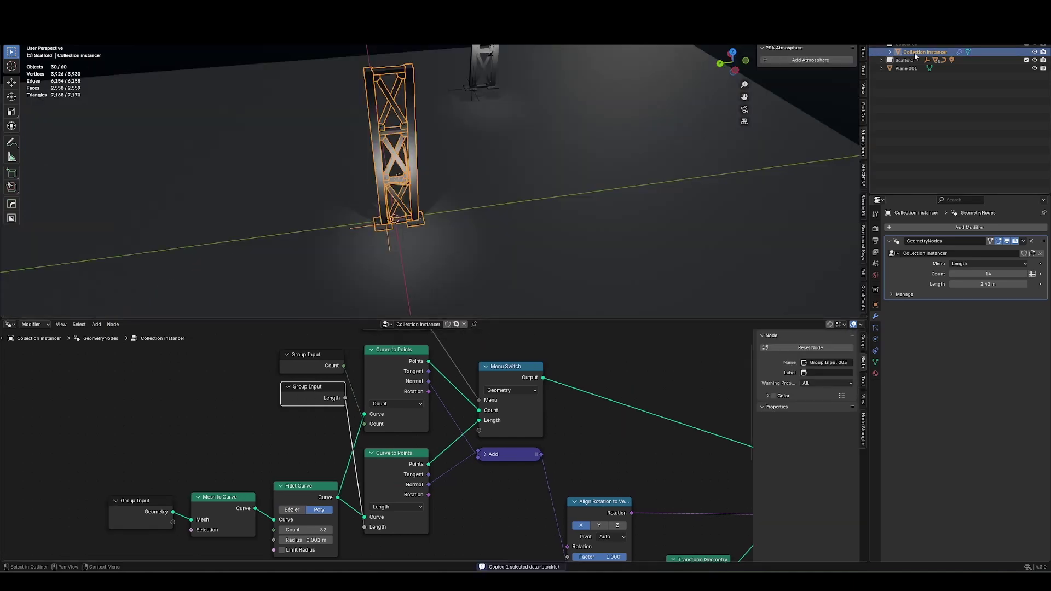
right_click(898, 52)
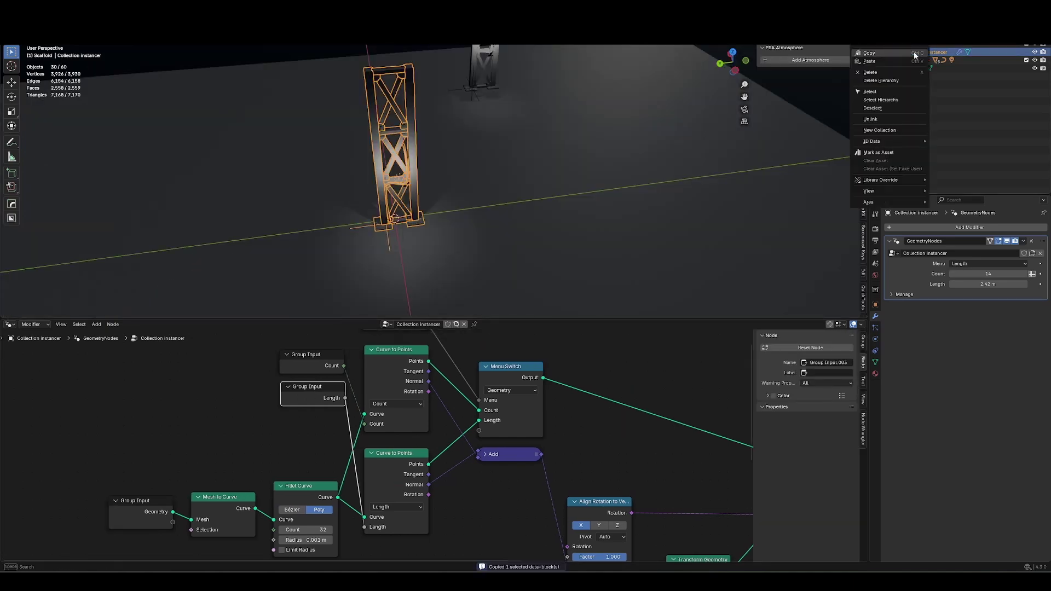
left_click(888, 153)
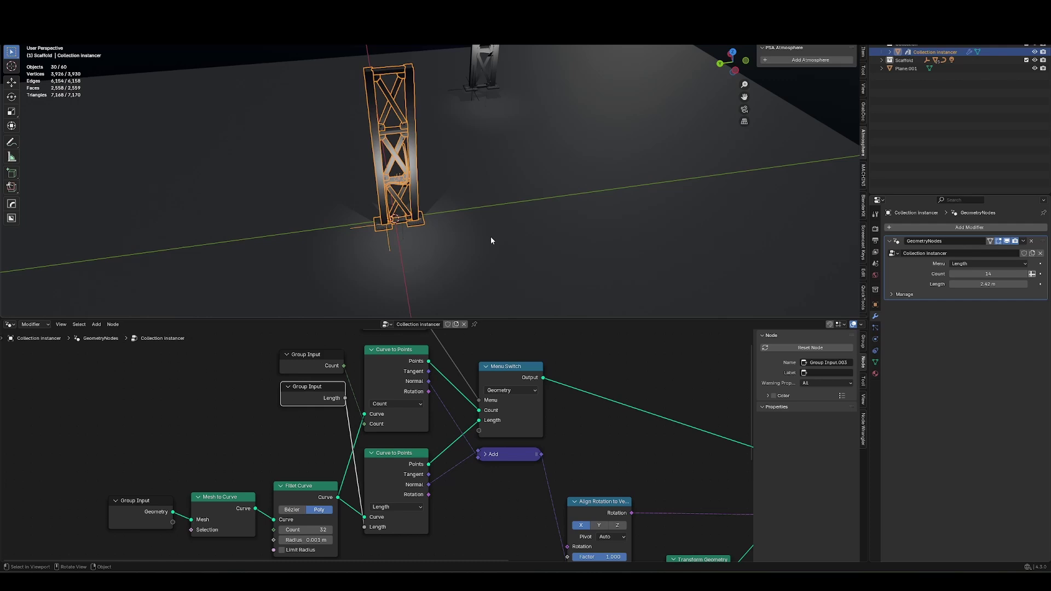
Expose Collection Info's collection and Object Info's object as modifier inputs, each through its own Group Input node
scroll(388, 474, "down", 3)
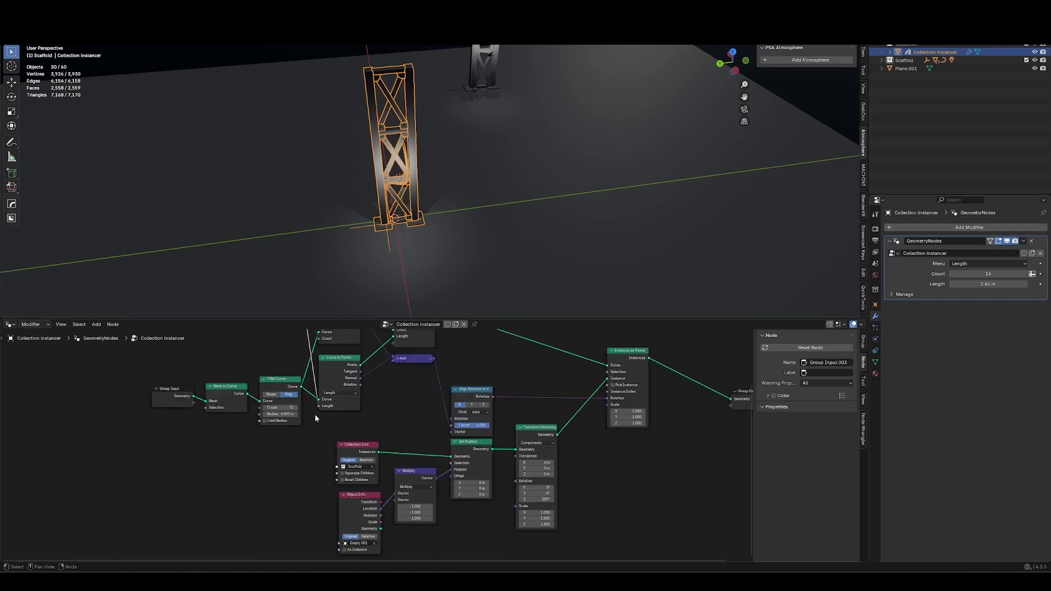
scroll(325, 429, "up", 2)
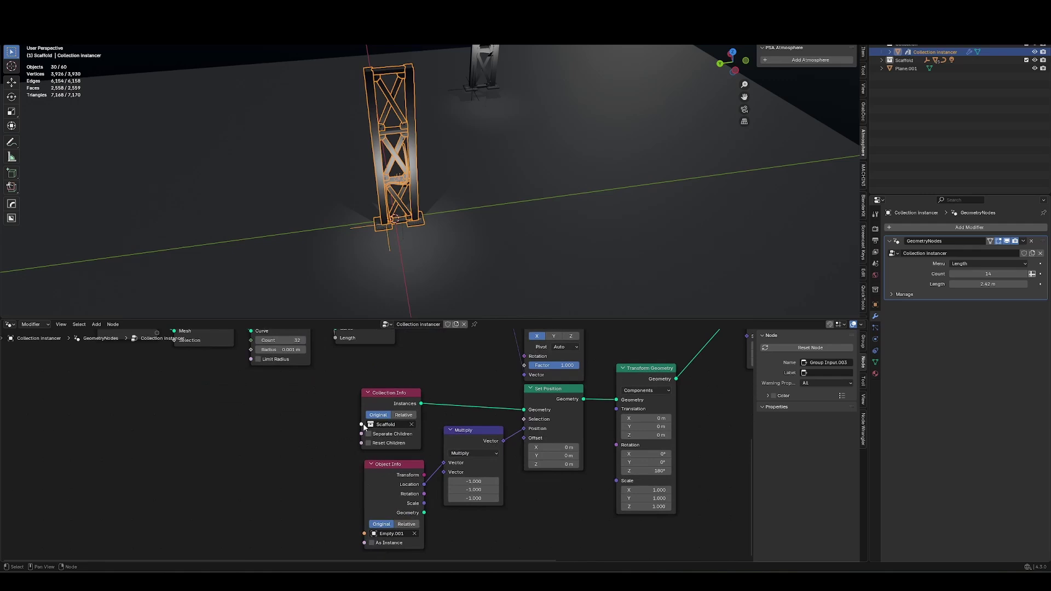
left_click_drag(361, 424, 304, 421)
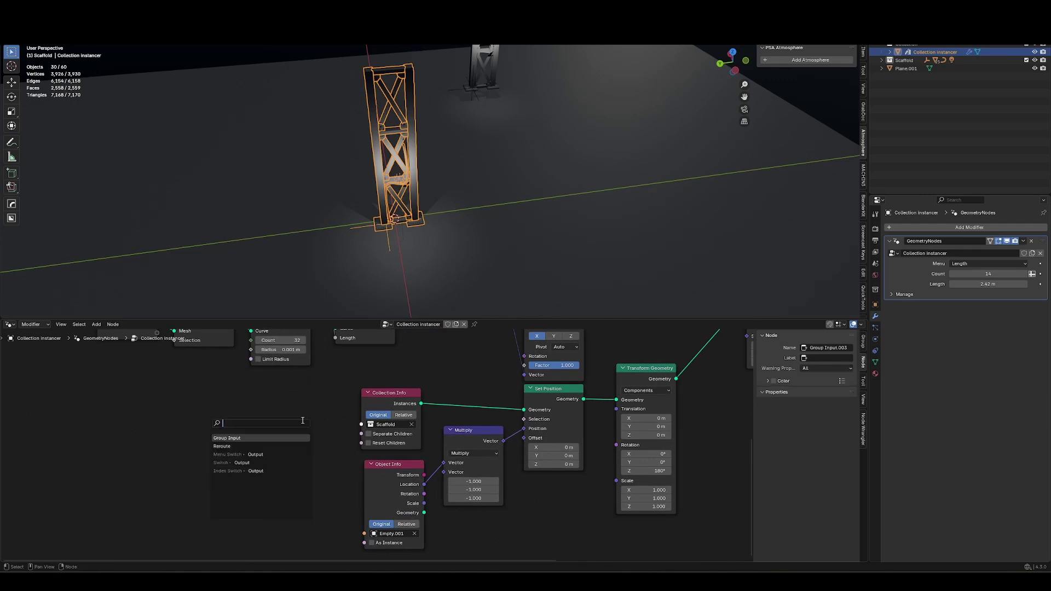
type("group")
key("Return")
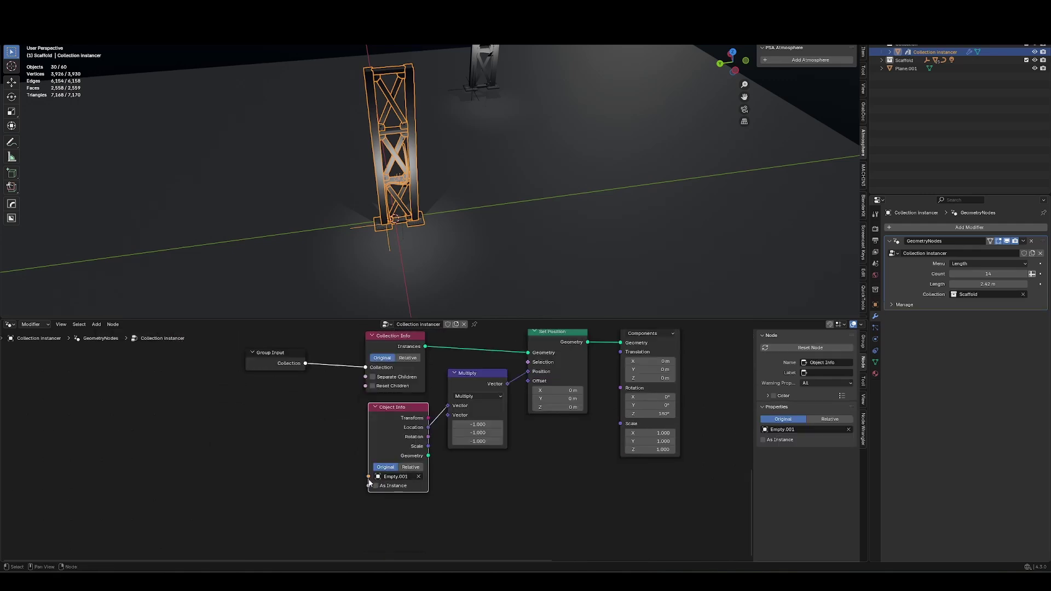
left_click_drag(368, 477, 305, 482)
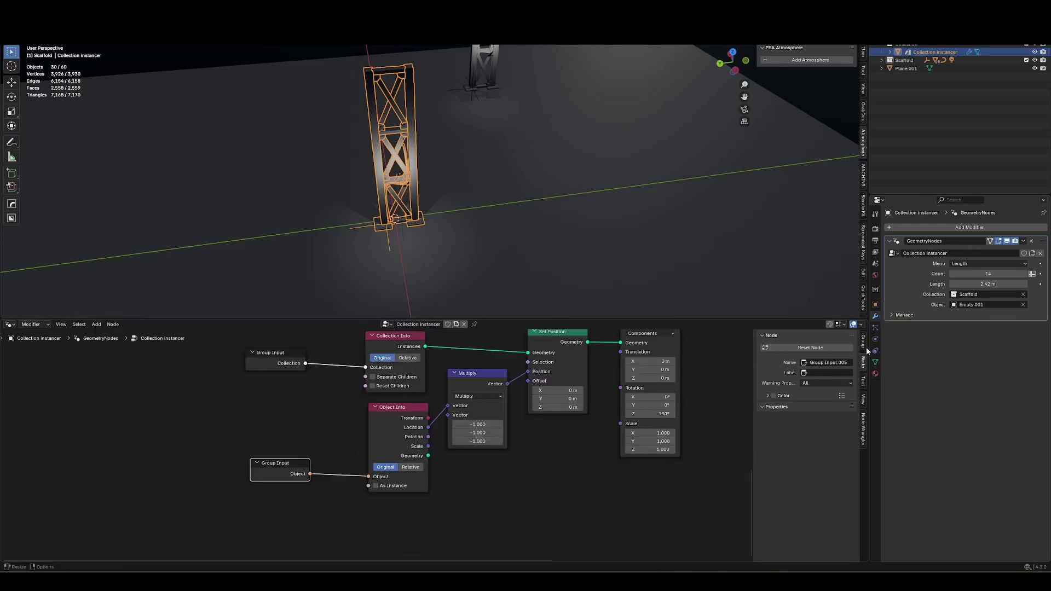
Name the Object group socket collection origin and move it up directly below the Collection socket
left_click(863, 344)
left_click(798, 482)
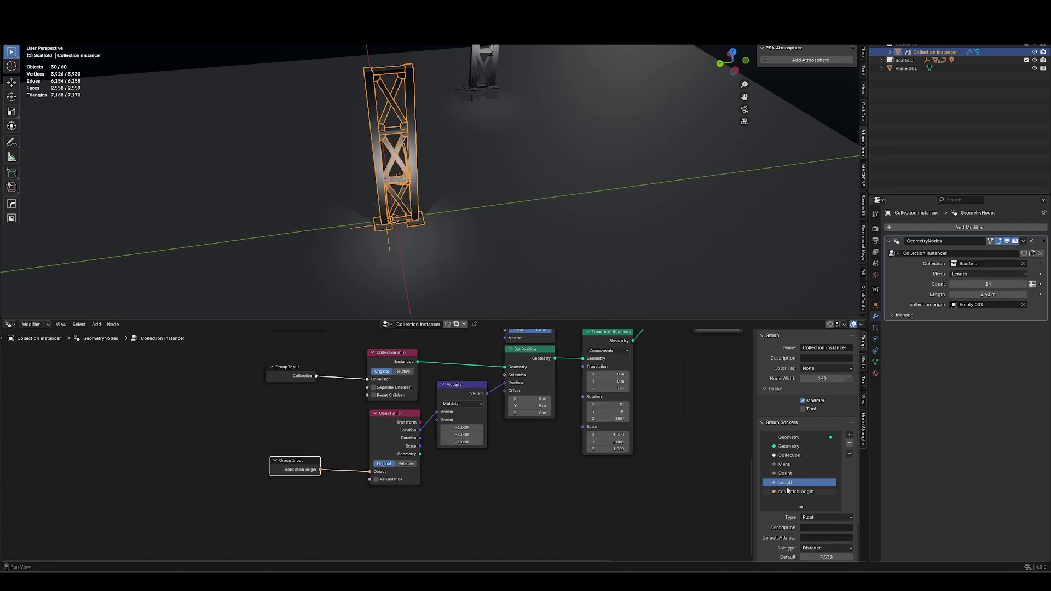
left_click(807, 492)
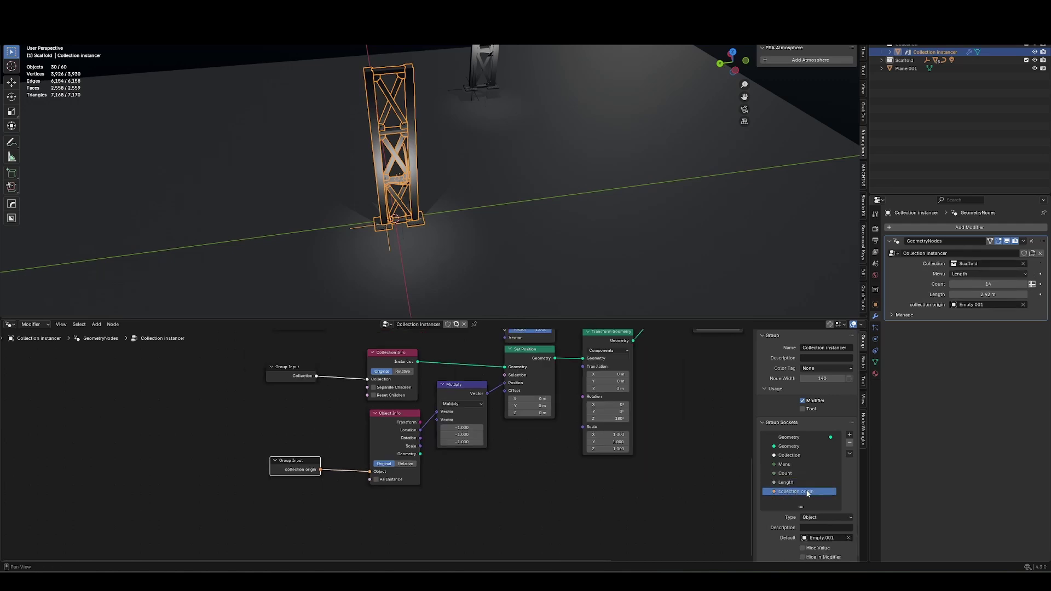
left_click_drag(807, 494, 806, 484)
middle_click_drag(421, 206, 460, 181)
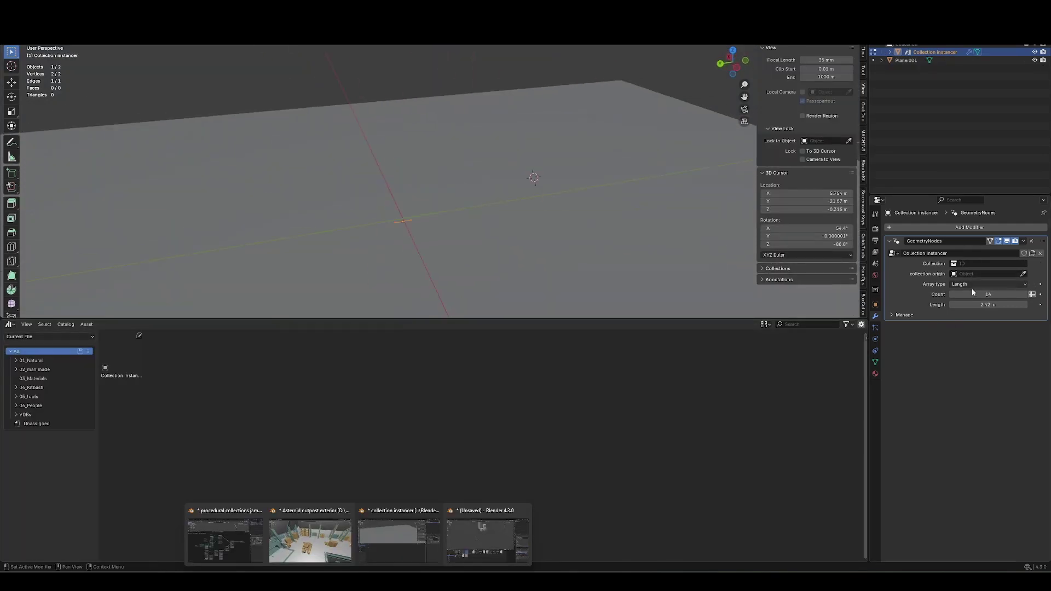
In the collection instancer file, check the defaults of the Collection and collection origin sockets and save the file
middle_click_drag(397, 227, 438, 257)
key("Tab")
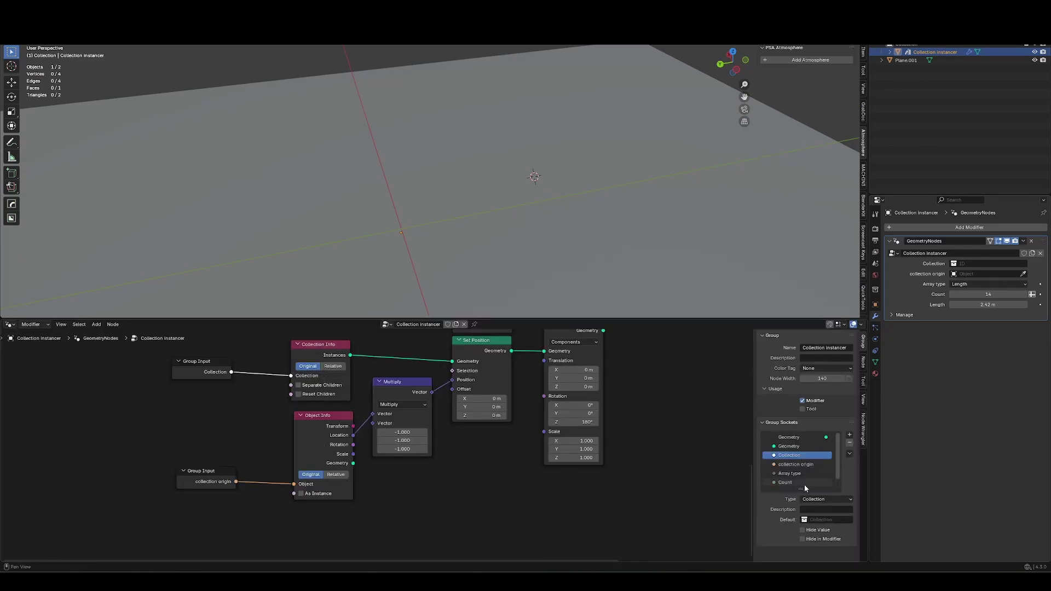
left_click(797, 464)
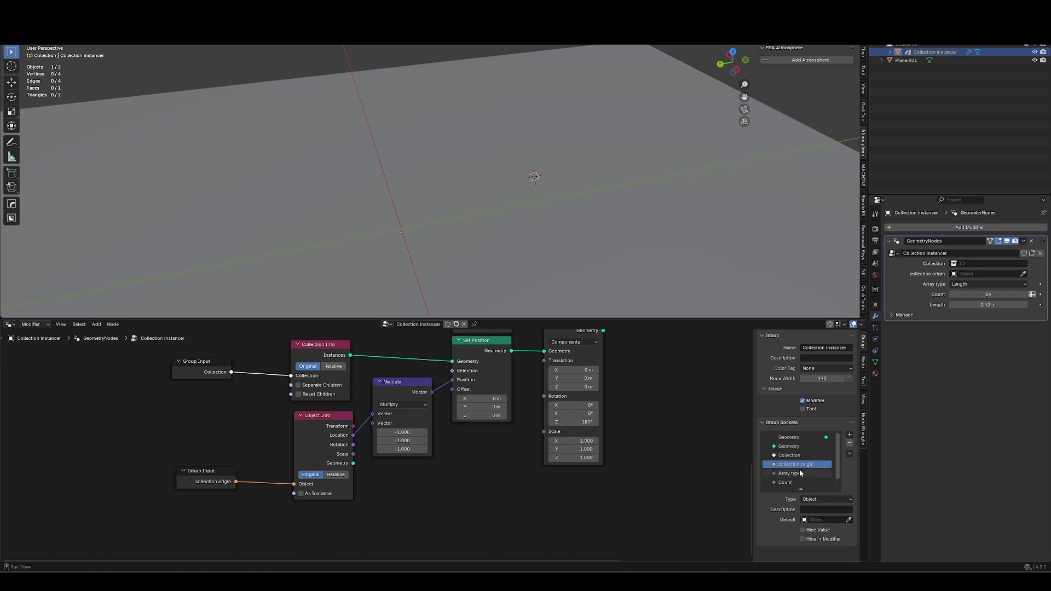
left_click(792, 455)
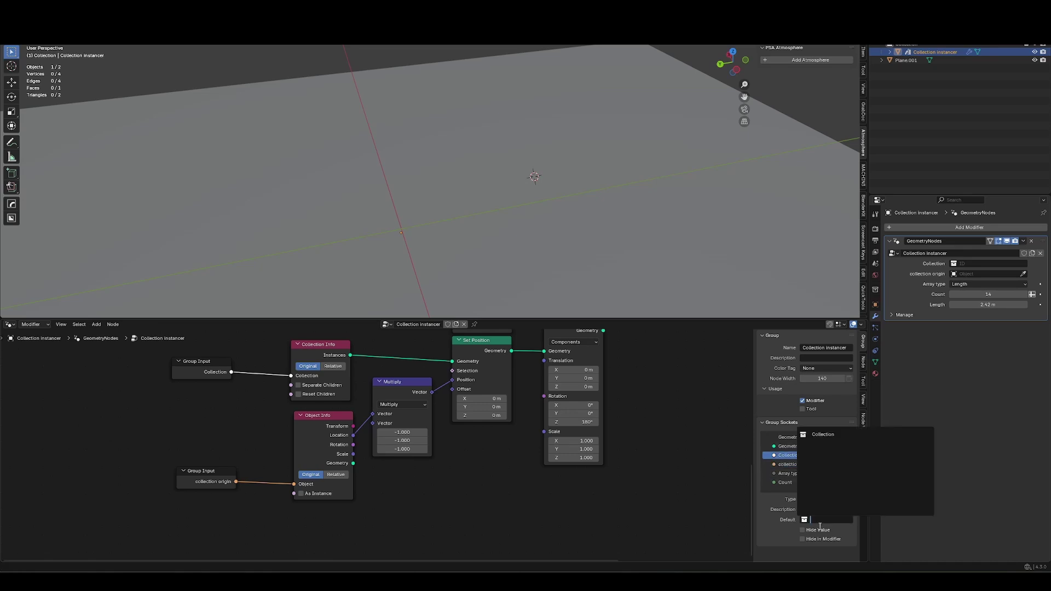
key("ctrl+s")
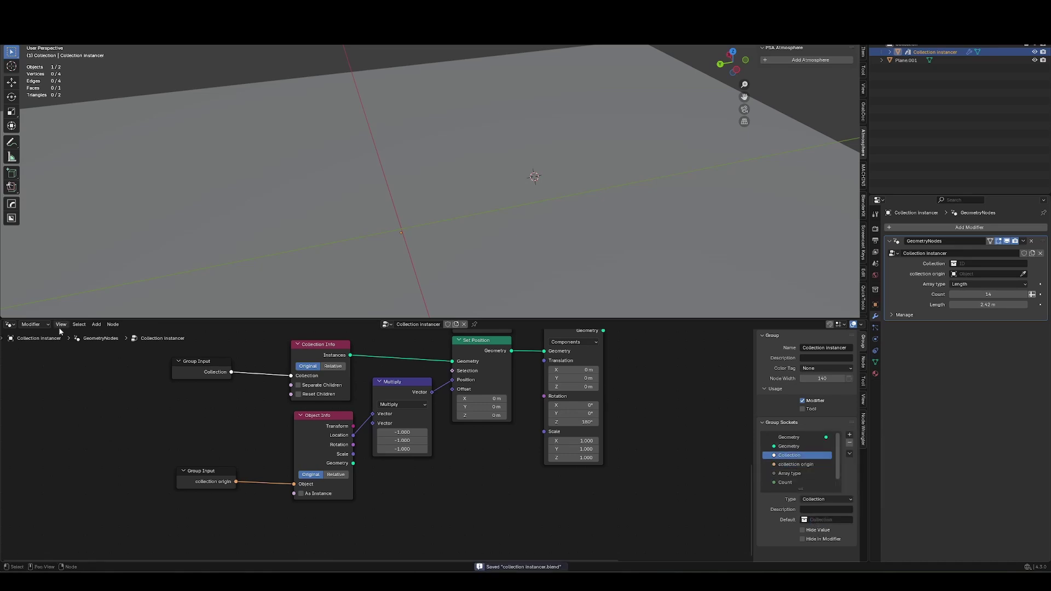
Change the node editor to the Asset Browser and assign the Collection Instancer asset to the 05_tools catalog
left_click(11, 326)
left_click(274, 374)
left_click_drag(123, 359, 61, 394)
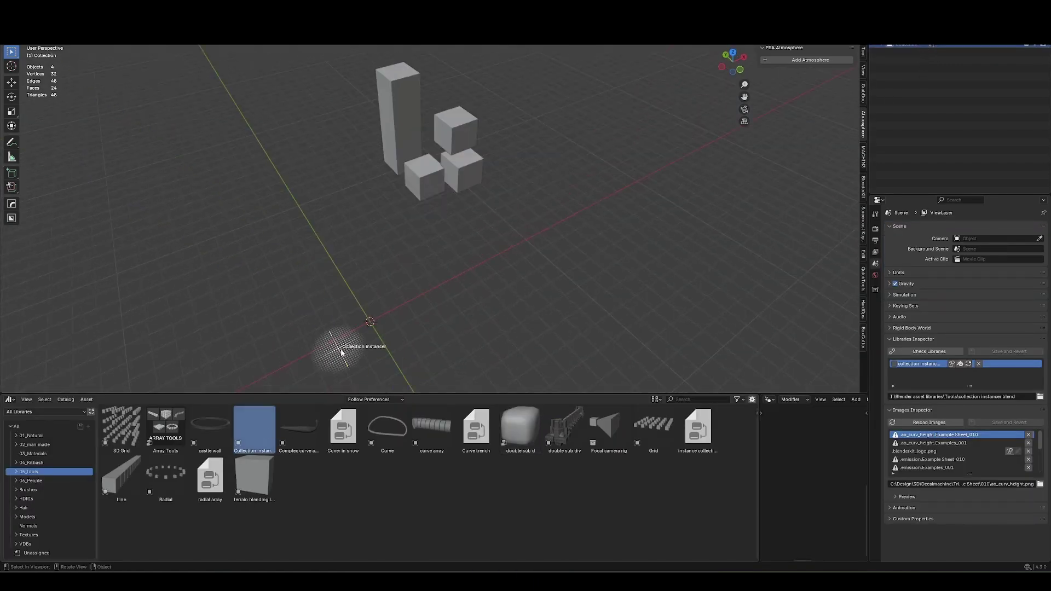
Add the Collection Instancer asset at the world origin with Collection as its source, and move the instancer object out of that collection
left_click_drag(346, 347, 370, 322)
left_click(959, 263)
left_click(958, 277)
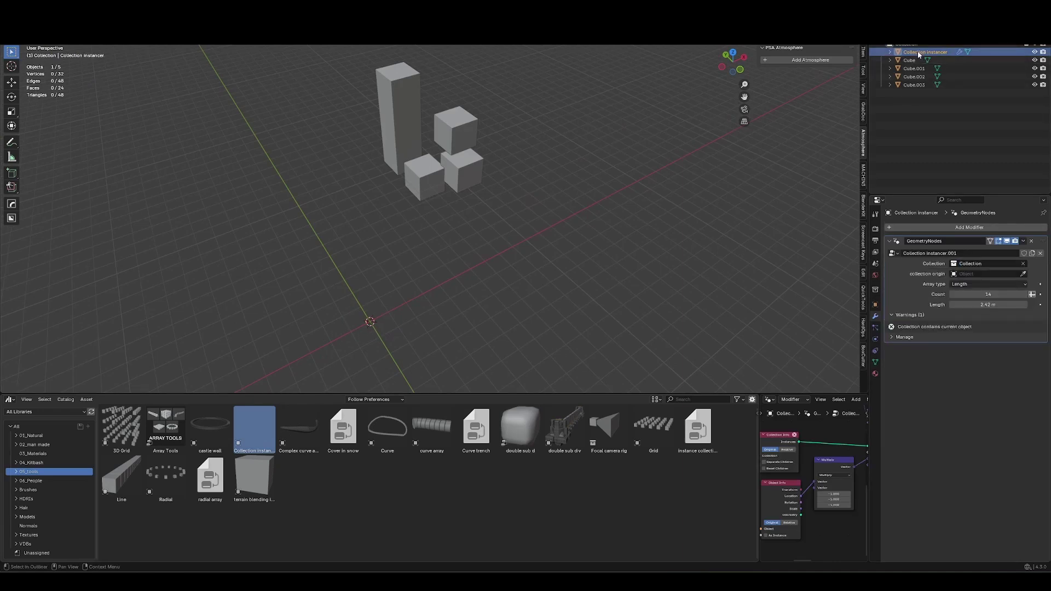
left_click_drag(918, 52, 908, 36)
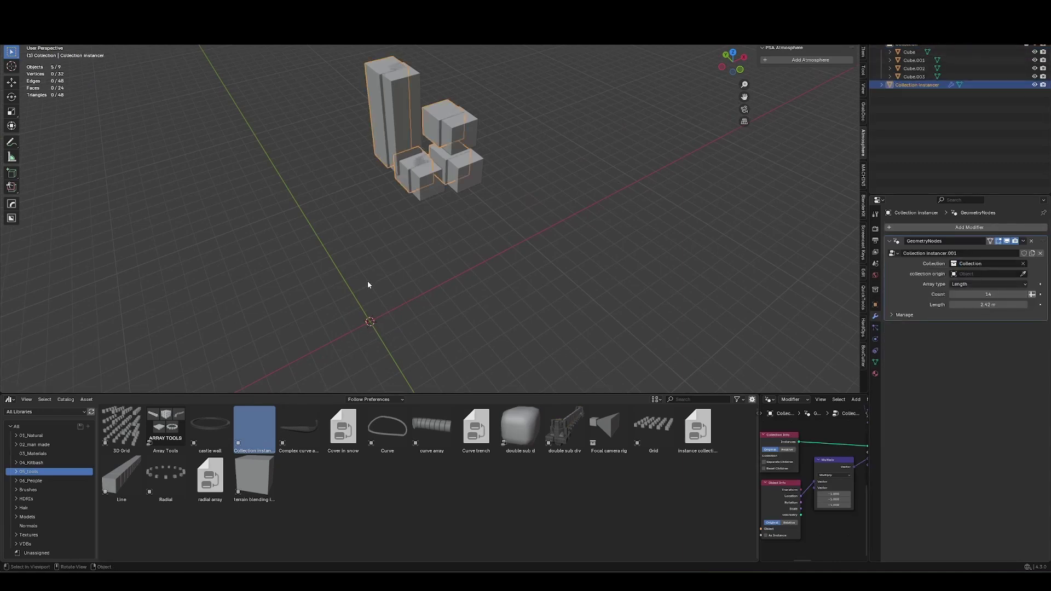
Assign the Cube object as the instancer's collection origin
middle_click_drag(367, 284, 399, 236)
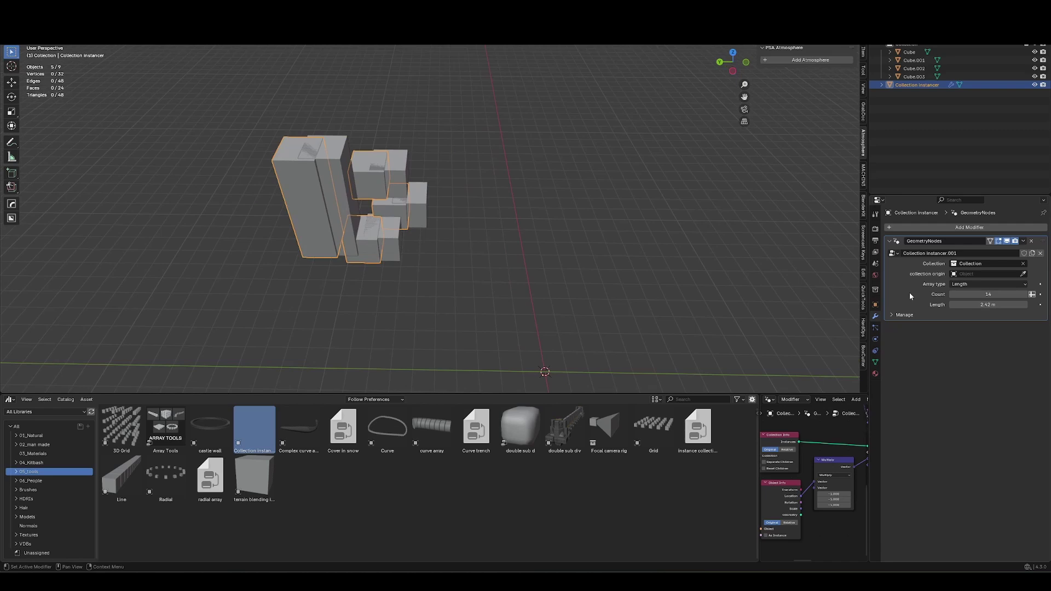
left_click(1023, 273)
left_click(395, 233)
Try moving the four source cubes together to test the instancer against the collection origin
middle_click_drag(396, 236, 516, 279)
left_click(517, 279)
key("g")
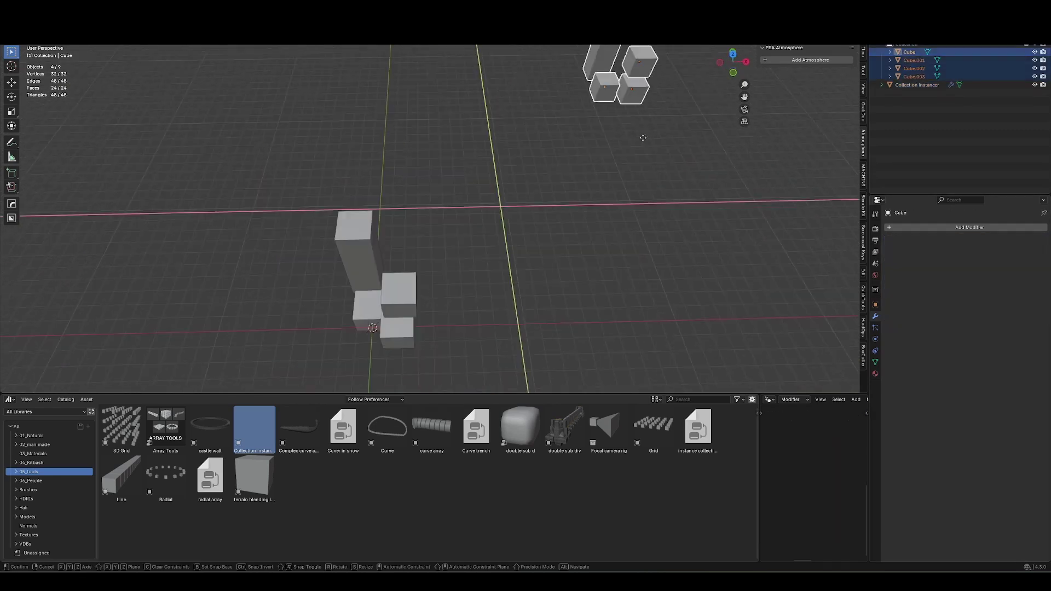
right_click(569, 252)
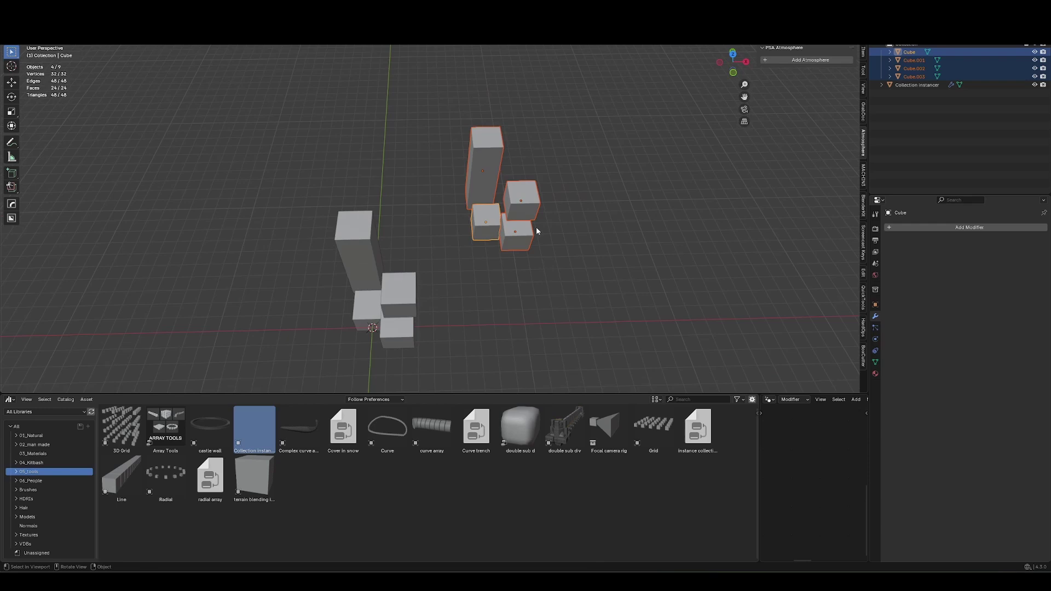
Set the instancer's Length to 5.07 m and add a scaled-down cube, repeated in a row, to the source collection
middle_click_drag(481, 284, 499, 297)
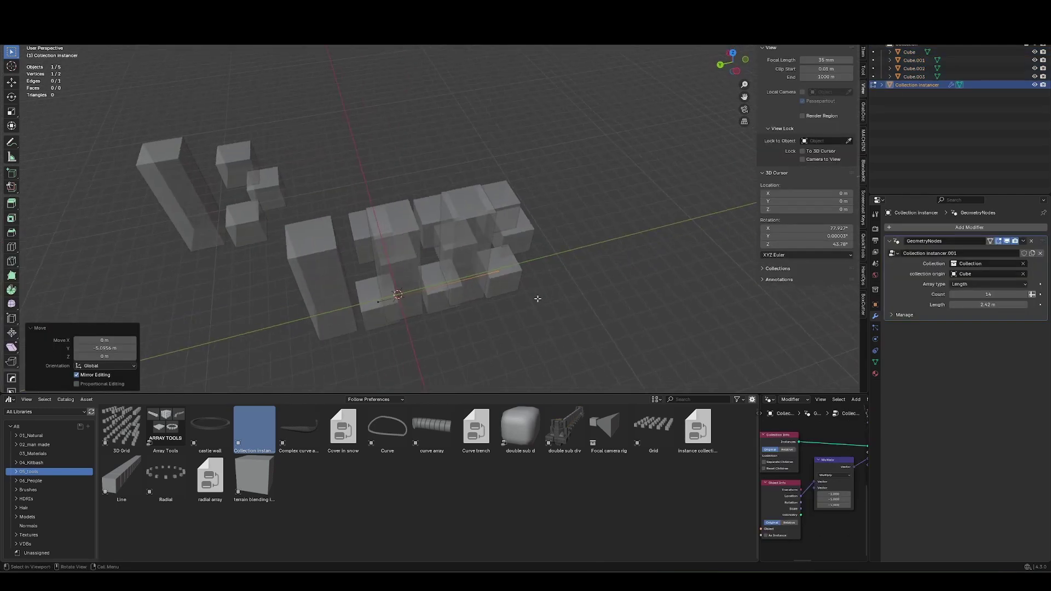
left_click_drag(964, 305, 993, 304)
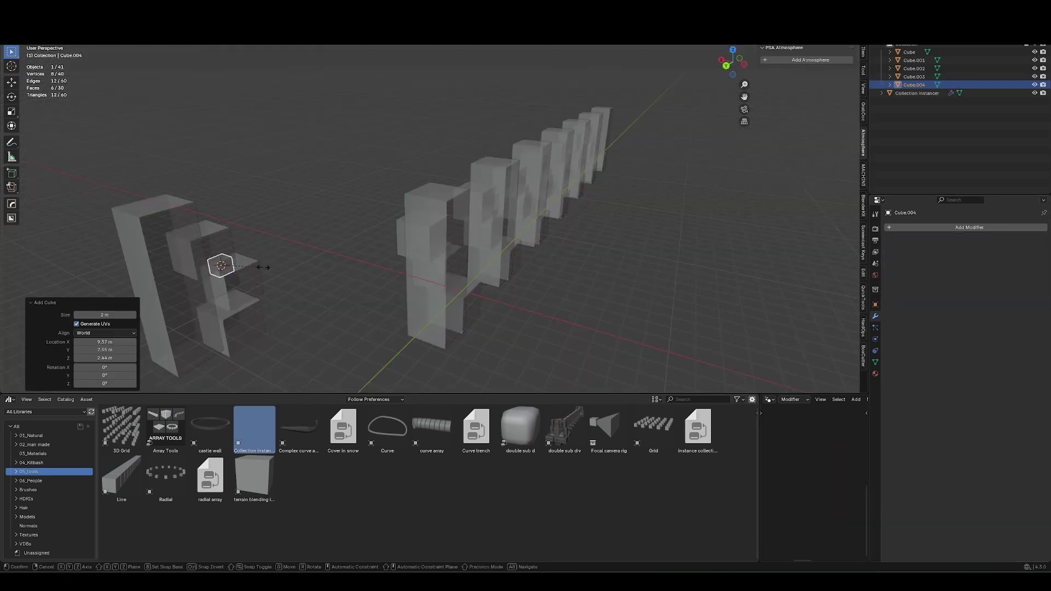
left_click(244, 230)
middle_click_drag(244, 229, 347, 202)
key("q")
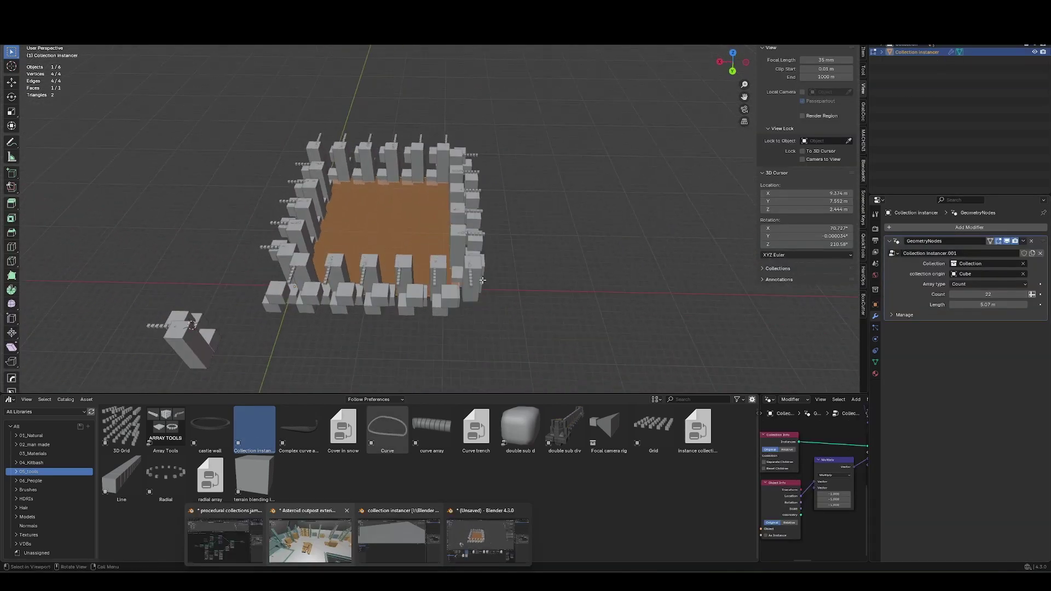
Scale the instancer's base face so the instances follow its resized outline
key("s")
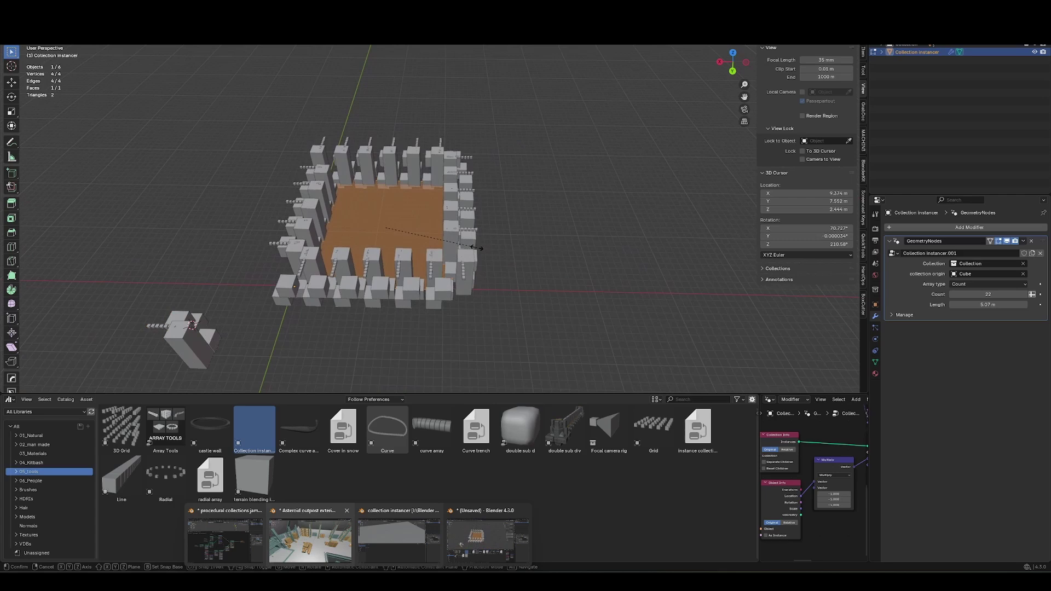
key("Return")
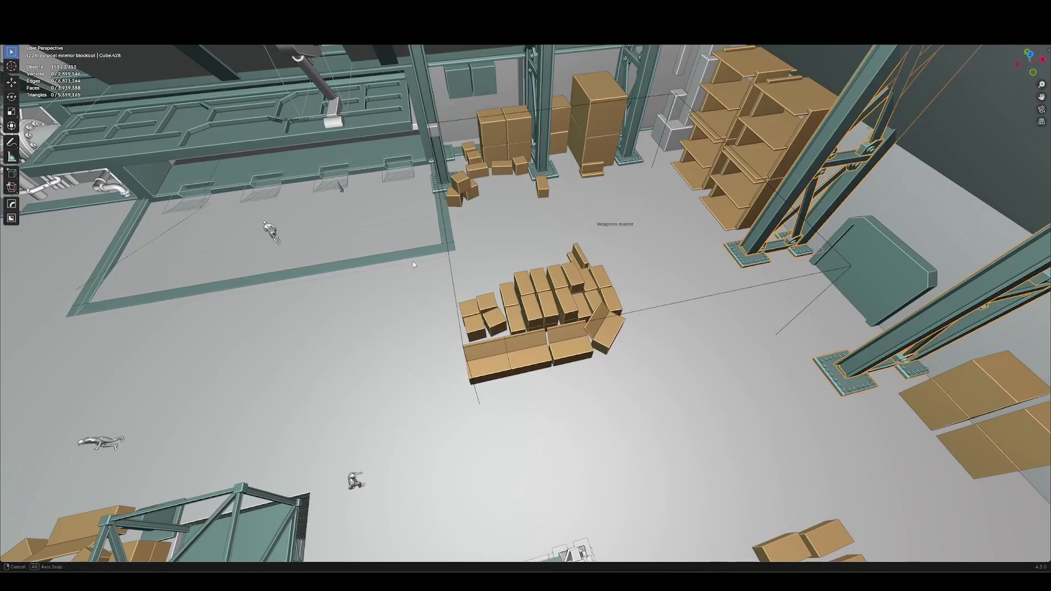
Examine the crate stacks, shelves and truss columns in the Asteroid outpost file, and look over the instancer's node tree
scroll(441, 187, "up", 5)
middle_click_drag(441, 187, 563, 310, "shift")
scroll(486, 268, "up", 3)
left_click(511, 298)
middle_click_drag(641, 274, 704, 179)
scroll(459, 231, "down", 5)
scroll(629, 189, "down", 5)
middle_click_drag(604, 284, 547, 285)
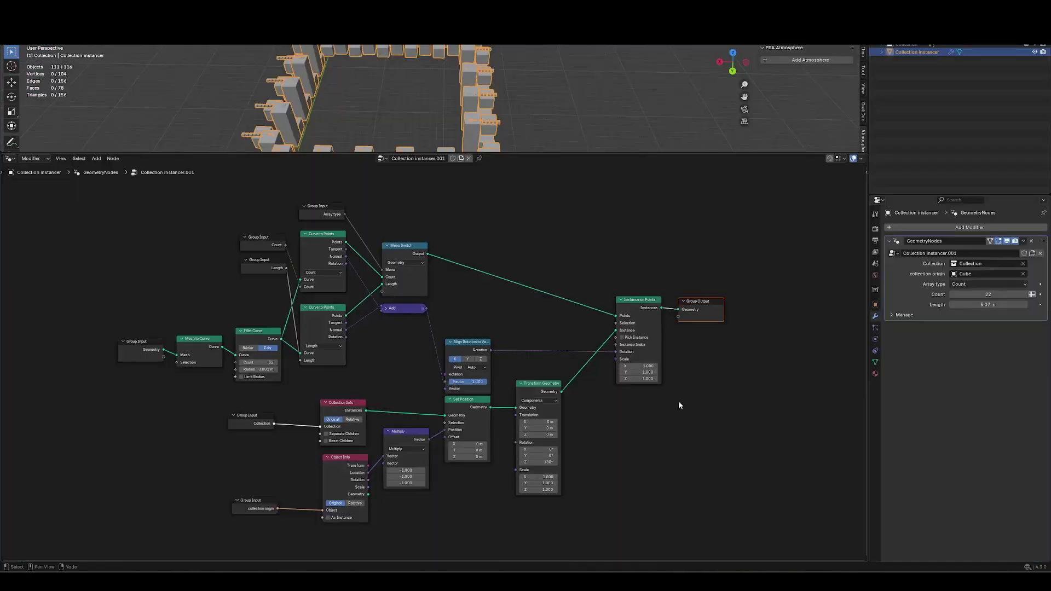
left_click(676, 435)
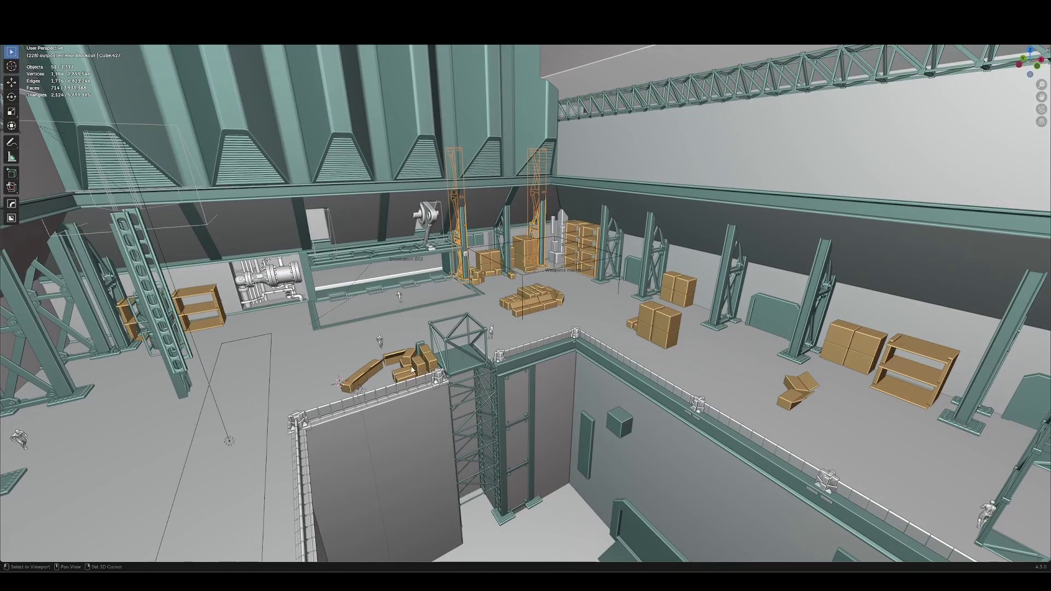
middle_click_drag(357, 409, 432, 342)
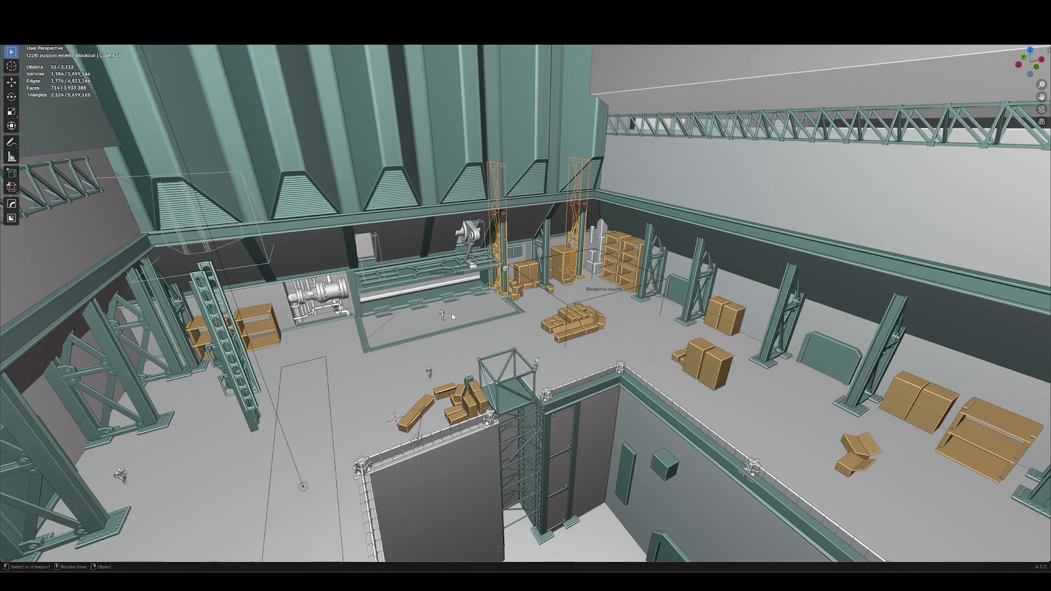